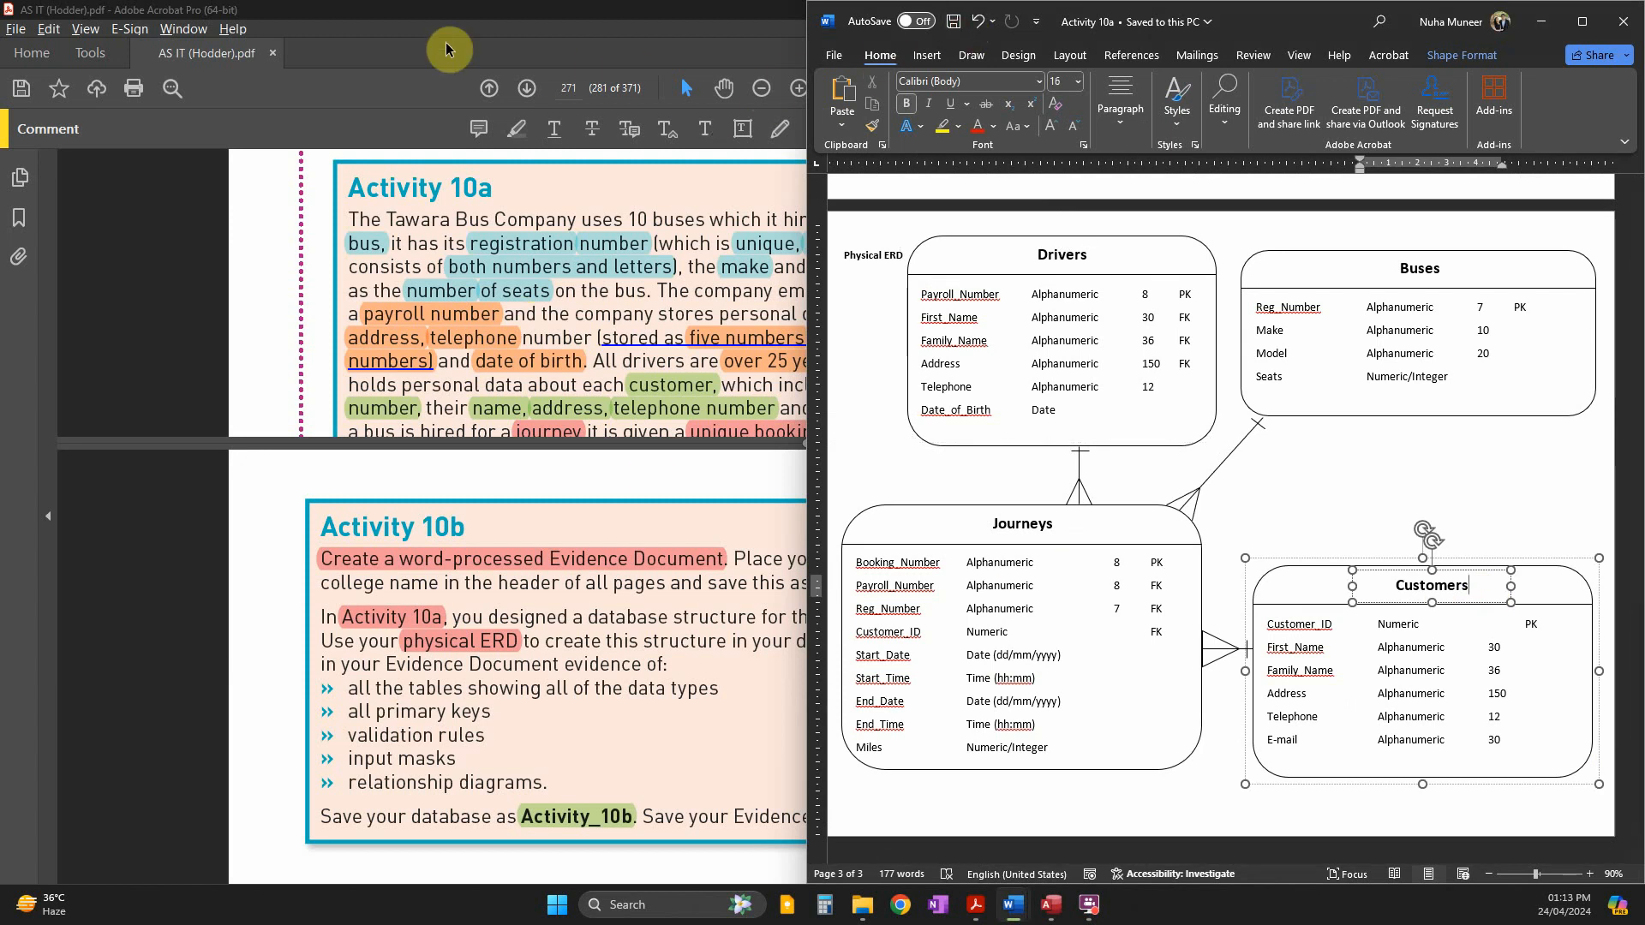
Switch to the textbook PDF in Acrobat and read the Activity 10b task, its evidence list and the required file names.
{"action": "left_click", "coordinate": [653, 99]}
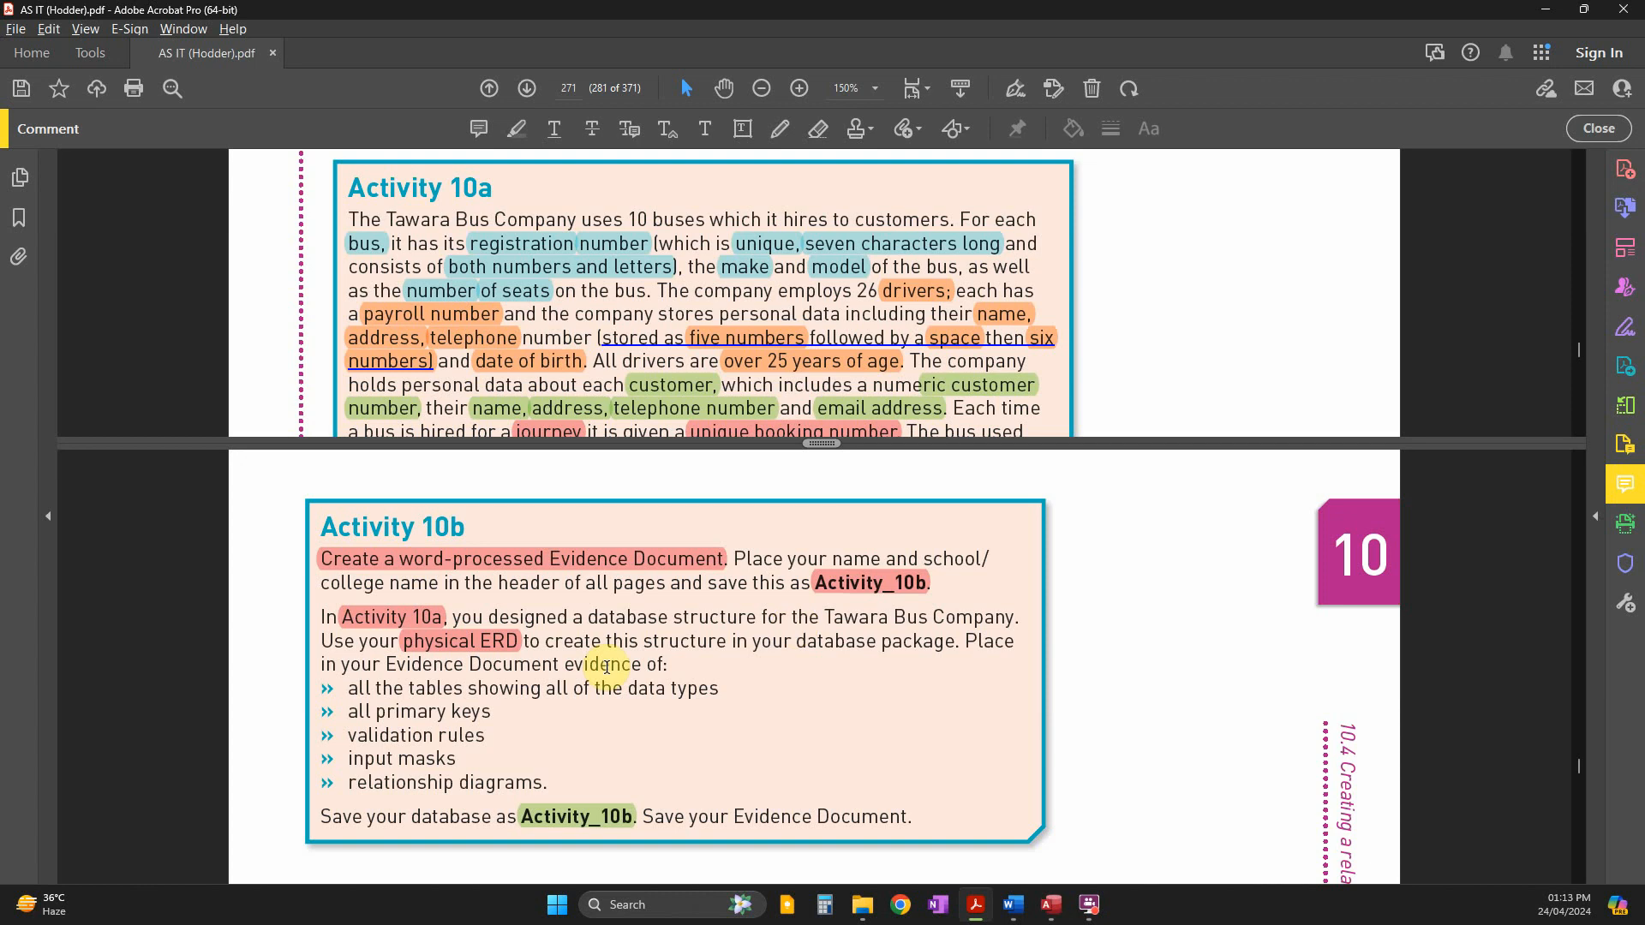
{"action": "left_click", "coordinate": [448, 641]}
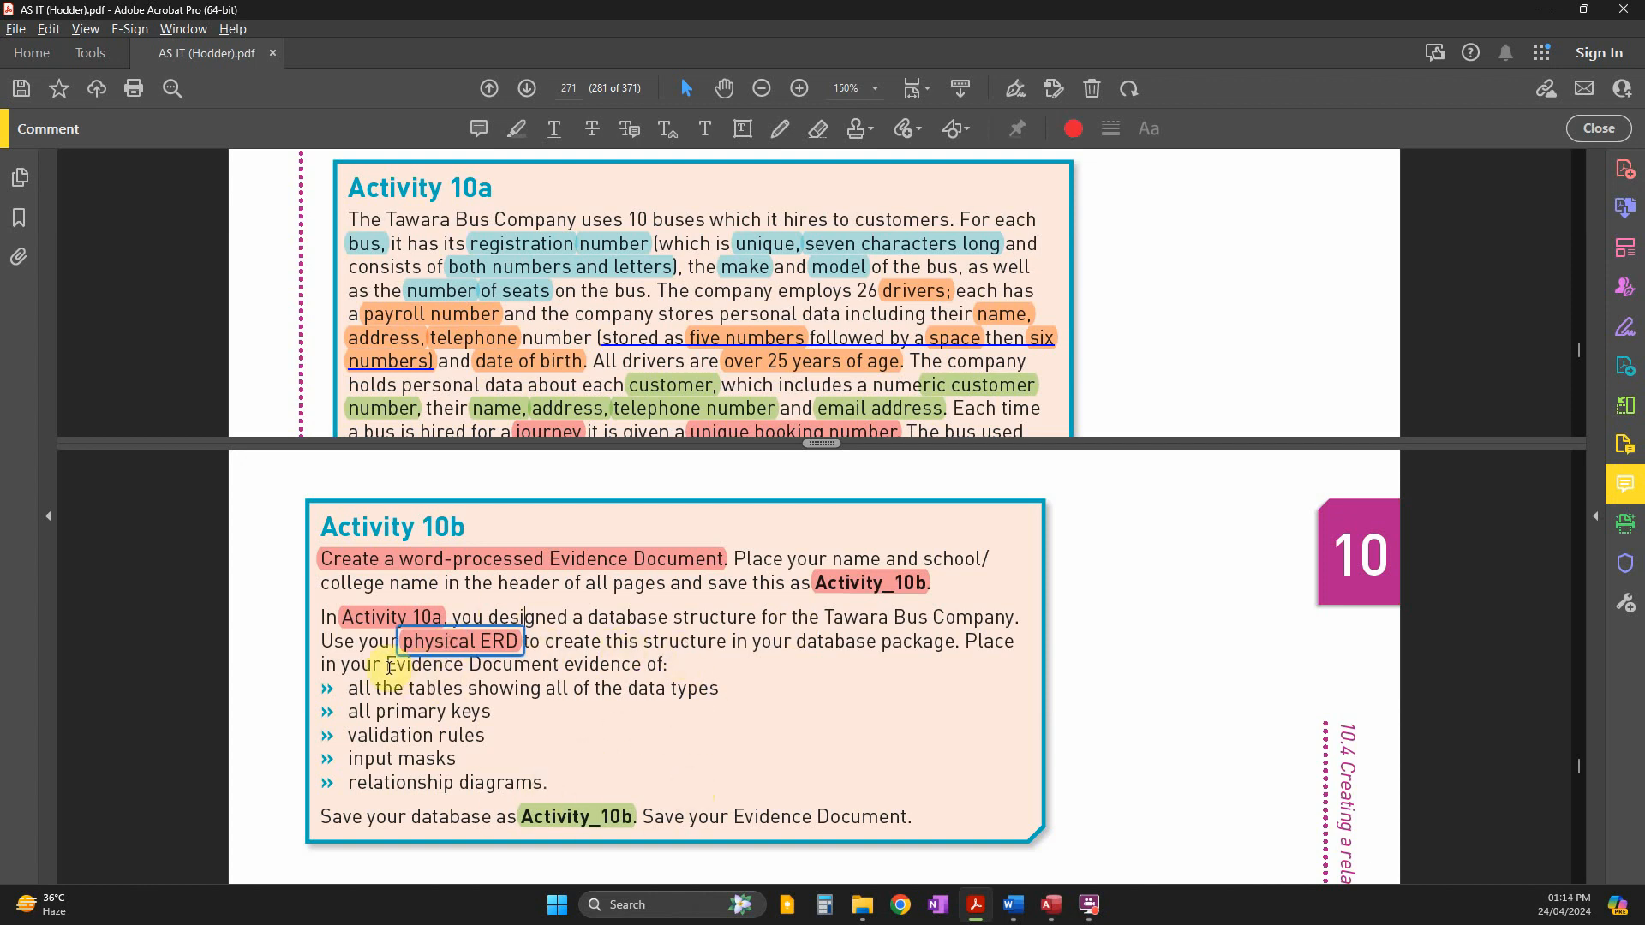
{"action": "left_click", "coordinate": [652, 553]}
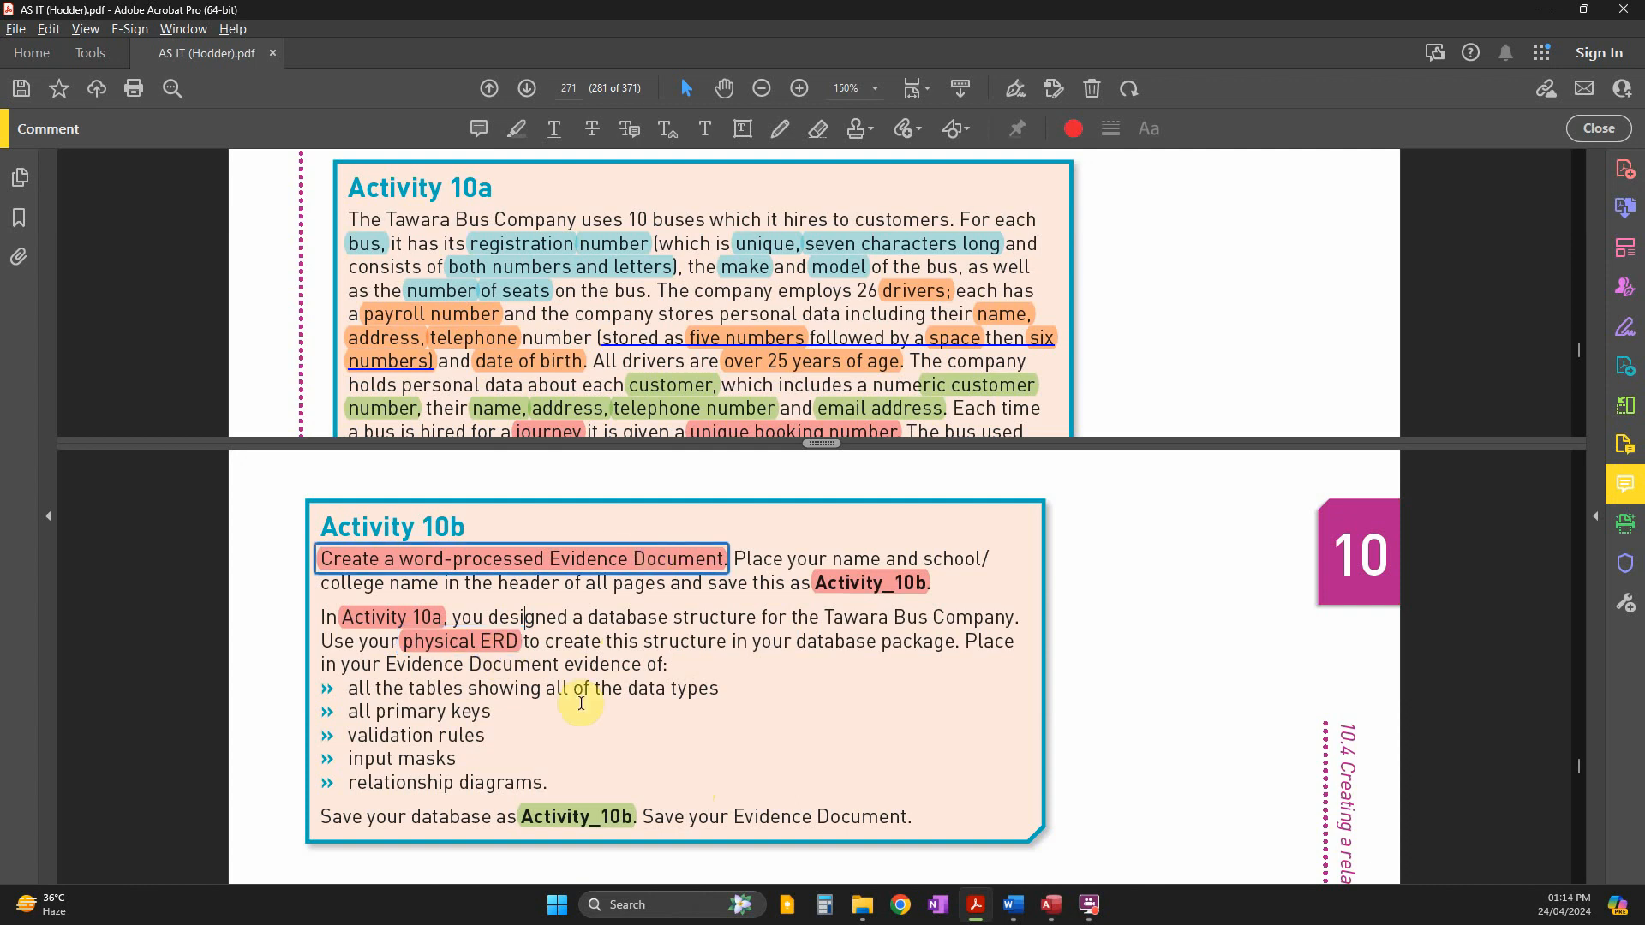
{"action": "left_click_drag", "start_coordinate": [347, 688], "coordinate": [542, 782]}
{"action": "left_click_drag", "start_coordinate": [468, 688], "coordinate": [651, 684]}
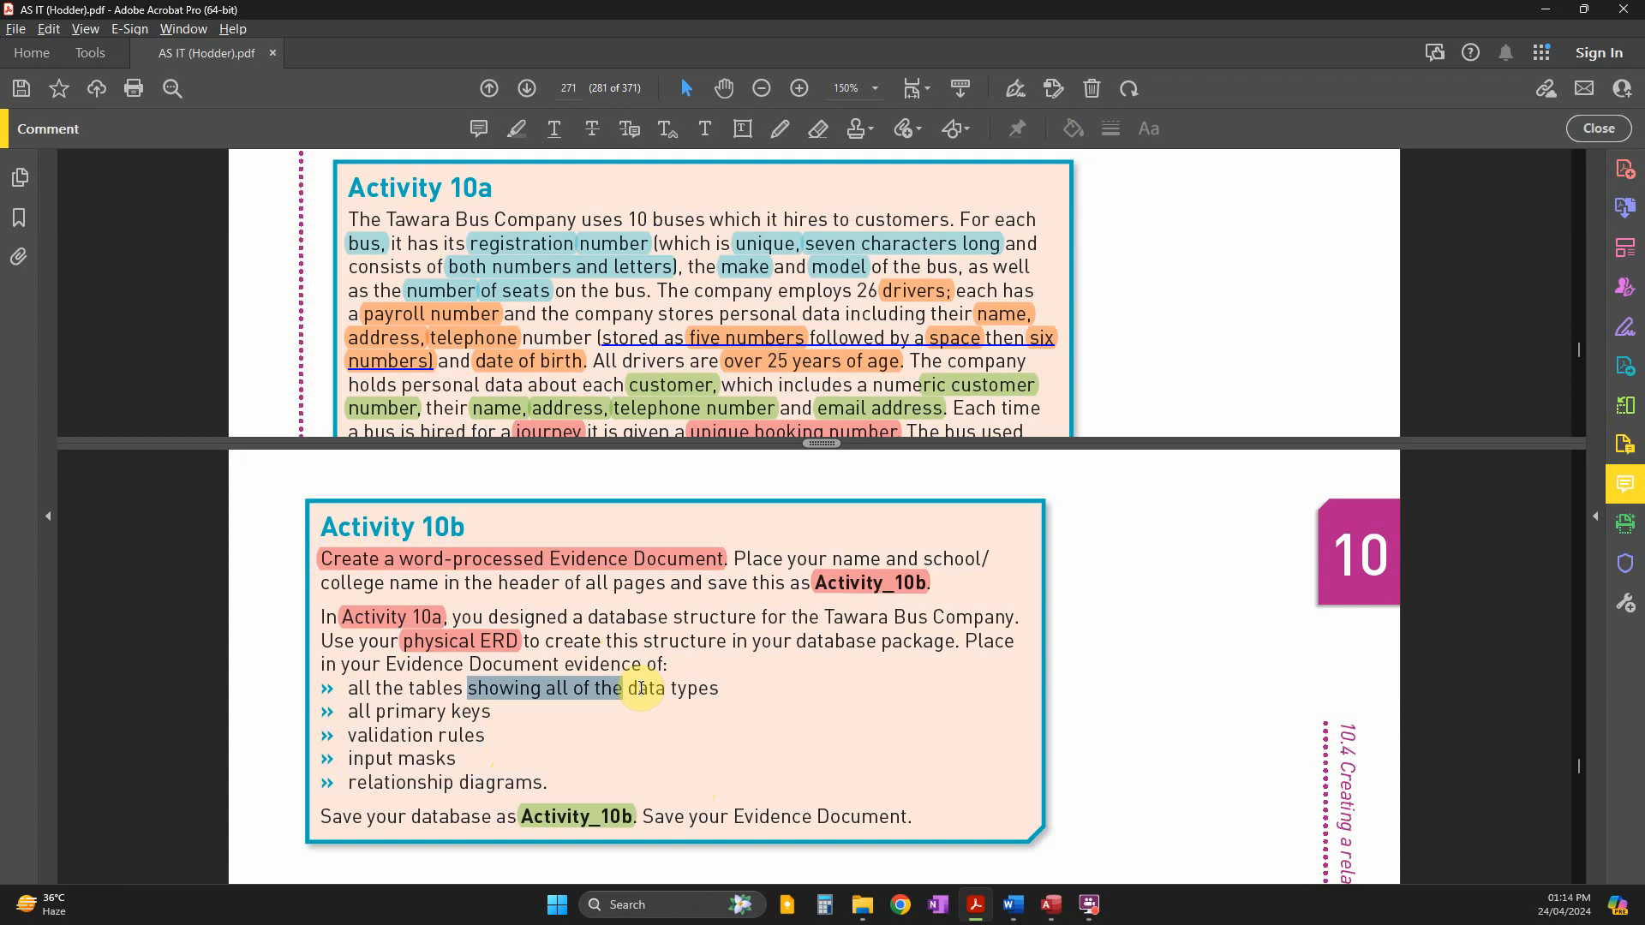
{"action": "left_click_drag", "start_coordinate": [341, 720], "coordinate": [558, 782]}
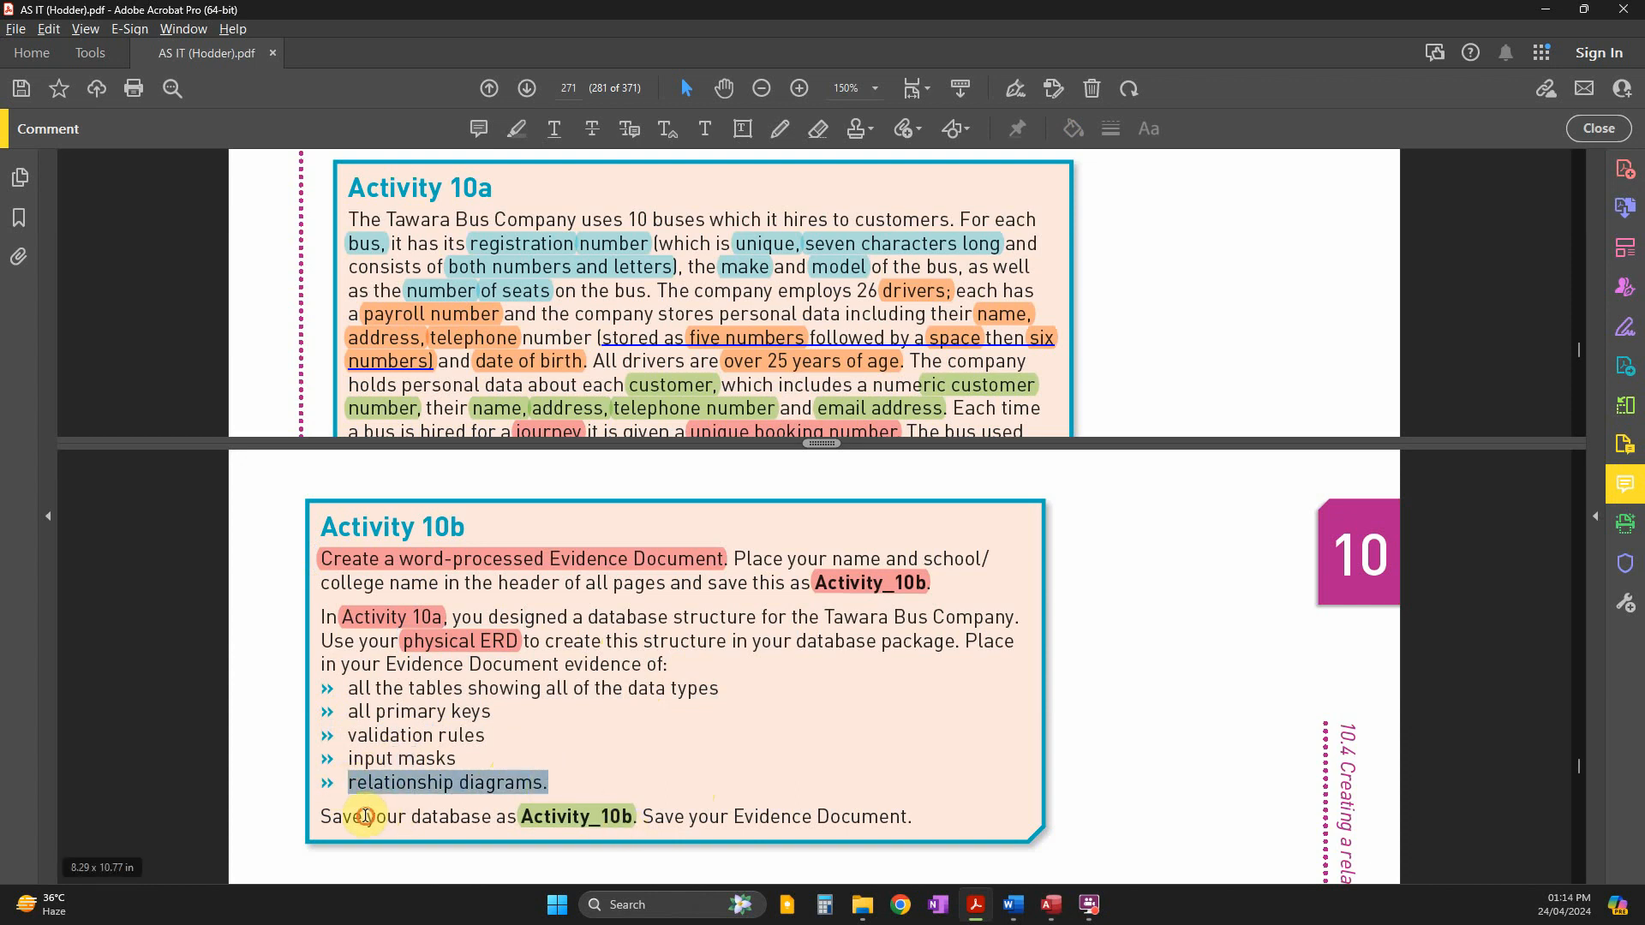
{"action": "left_click_drag", "start_coordinate": [367, 816], "coordinate": [724, 823]}
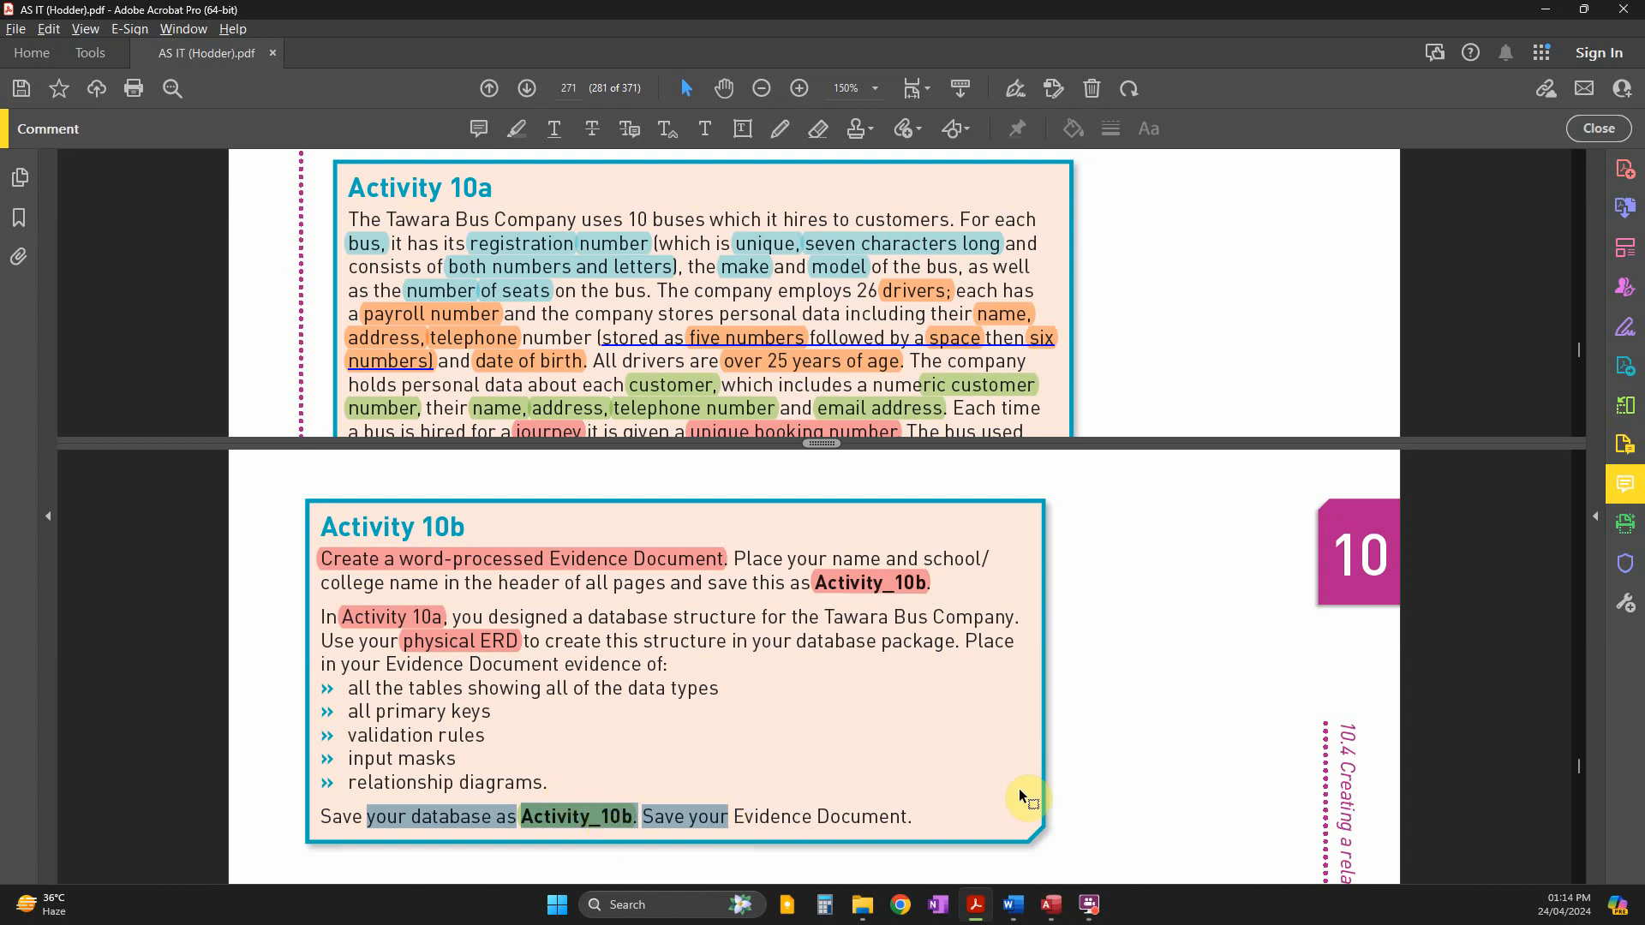
{"action": "left_click", "coordinate": [893, 811]}
Switch to the Activity 10b database in Access and bring up the Activity 10a physical ERD in Word beside it.
{"action": "left_click", "coordinate": [1041, 904]}
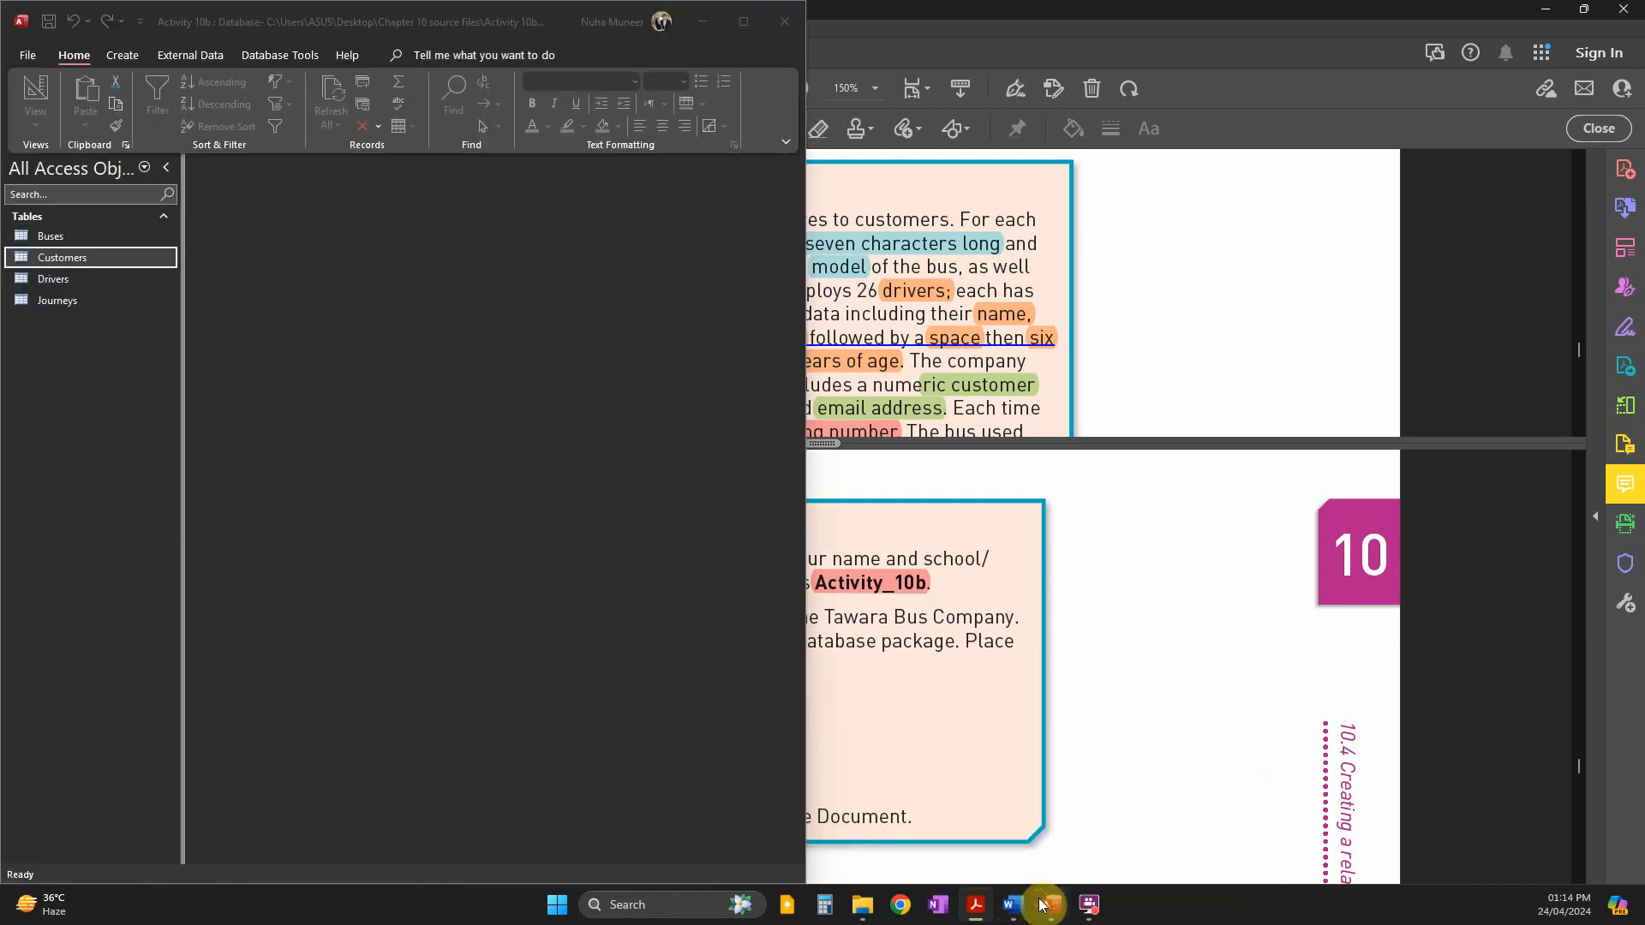
{"action": "left_click", "coordinate": [285, 139]}
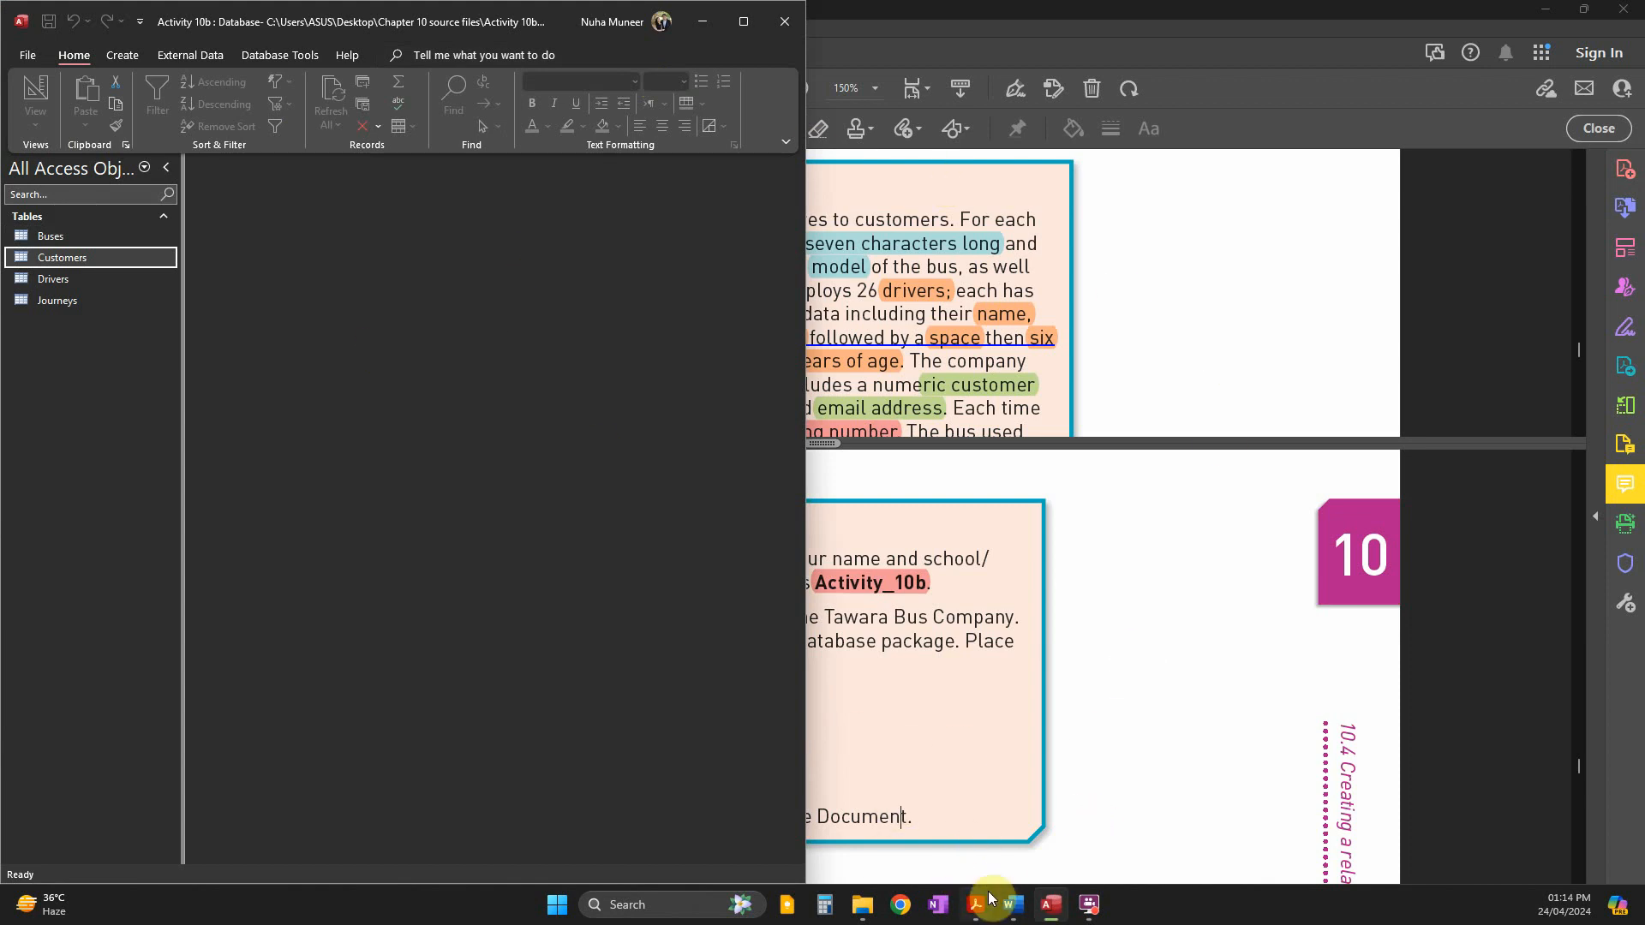
{"action": "left_click", "coordinate": [1012, 904]}
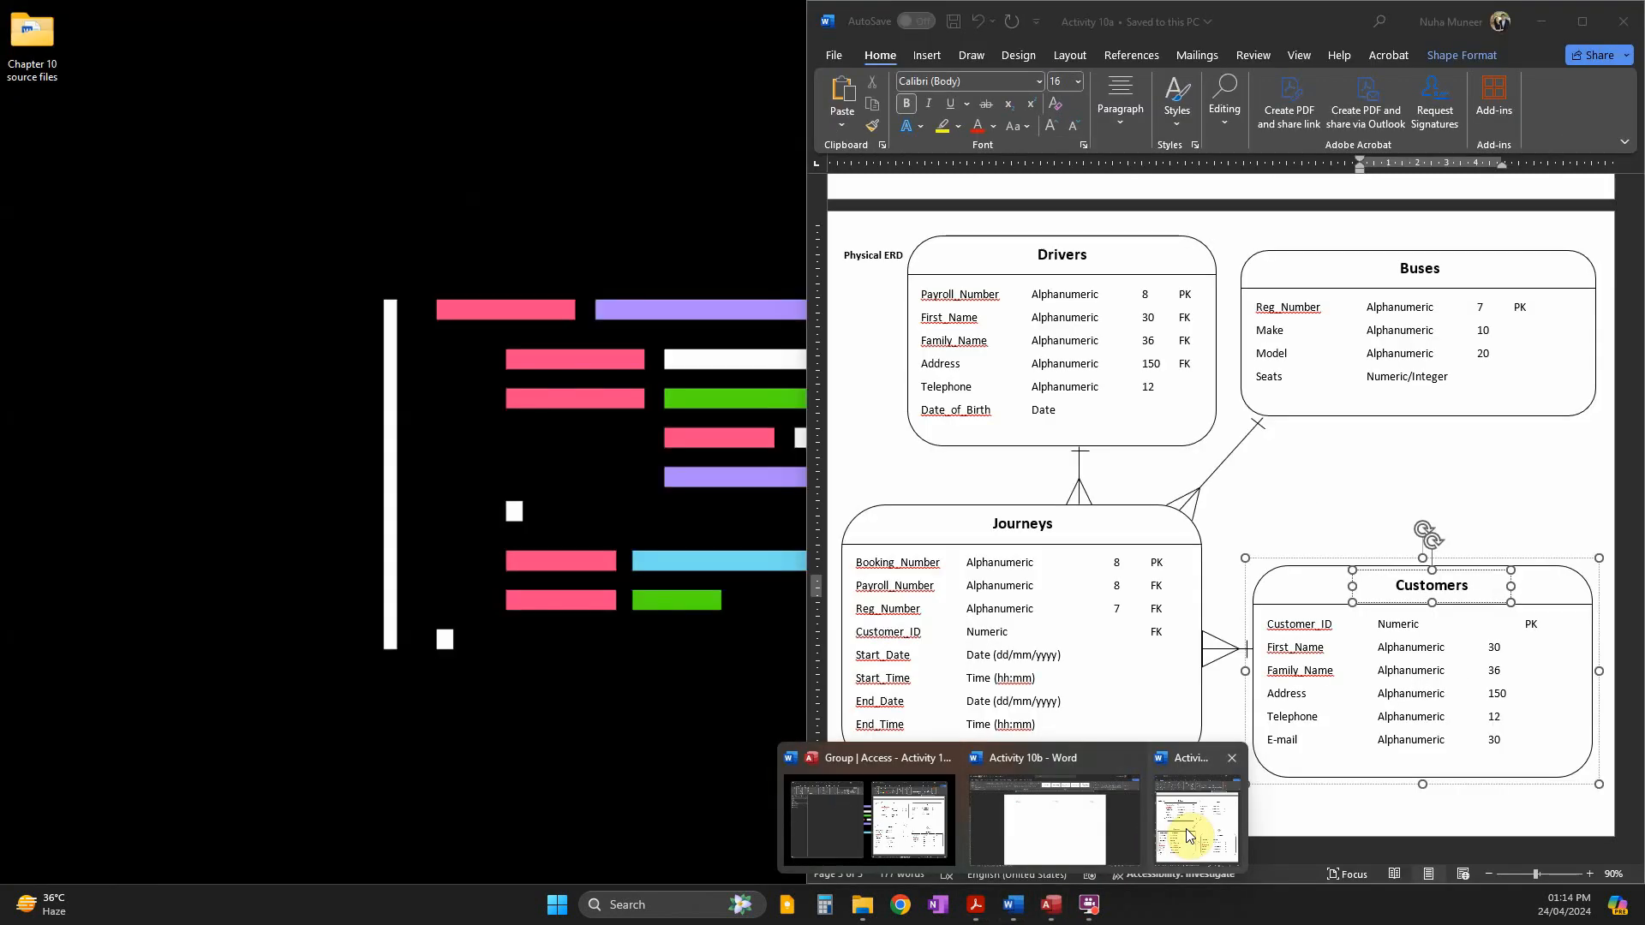
{"action": "left_click", "coordinate": [1197, 823]}
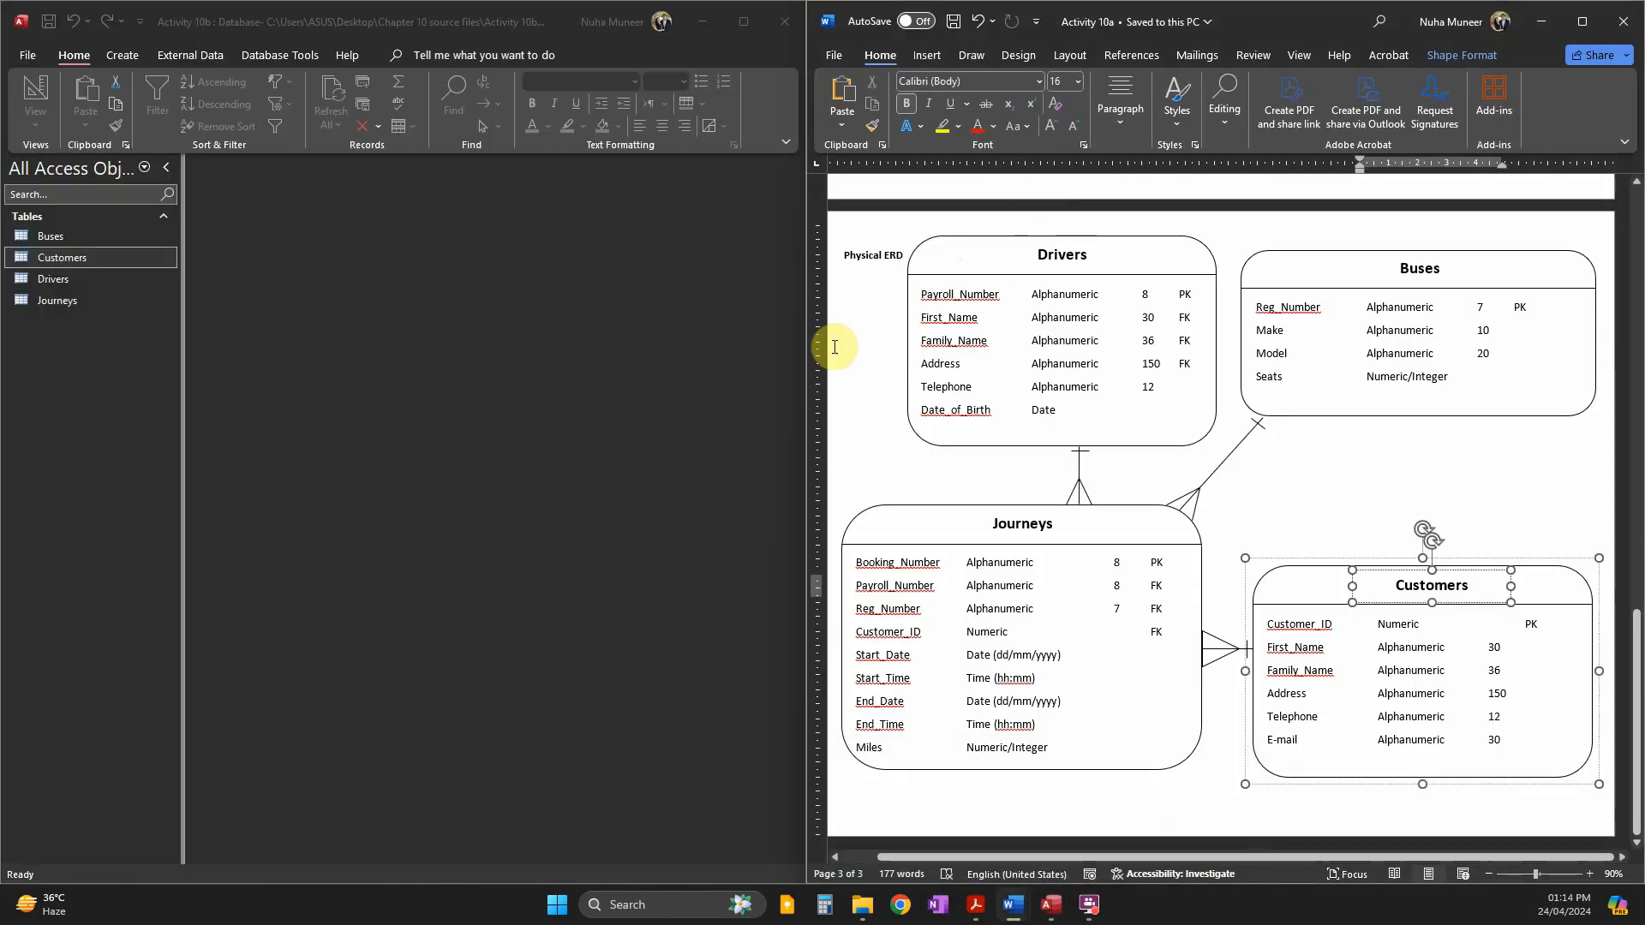
{"action": "left_click", "coordinate": [121, 62]}
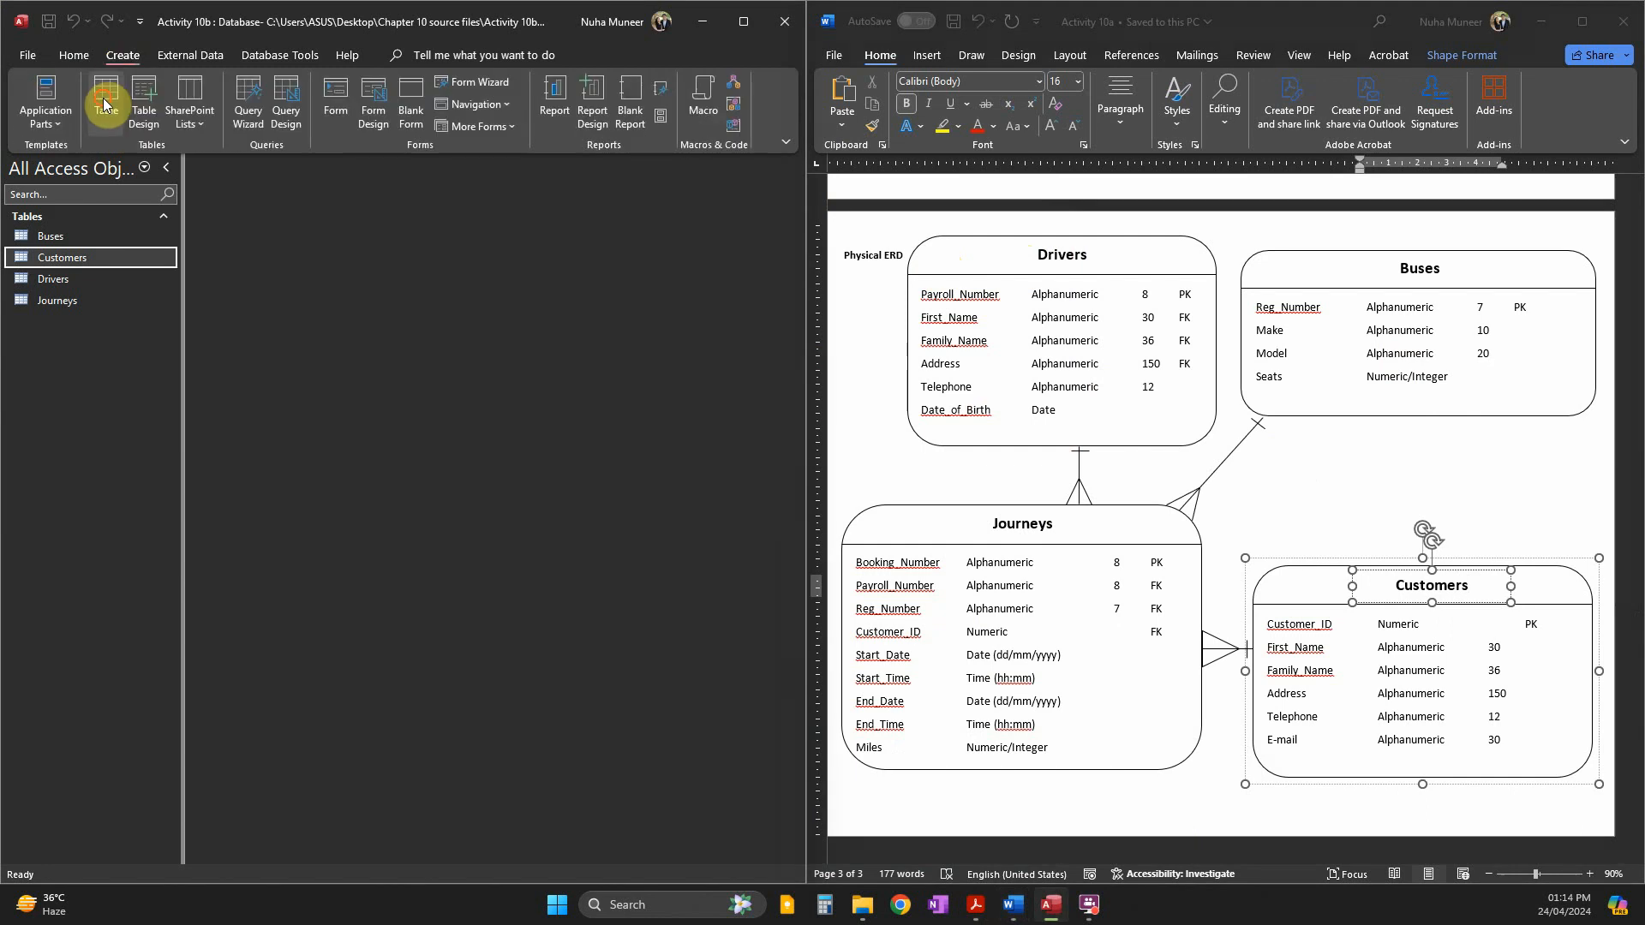
{"action": "left_click", "coordinate": [101, 96]}
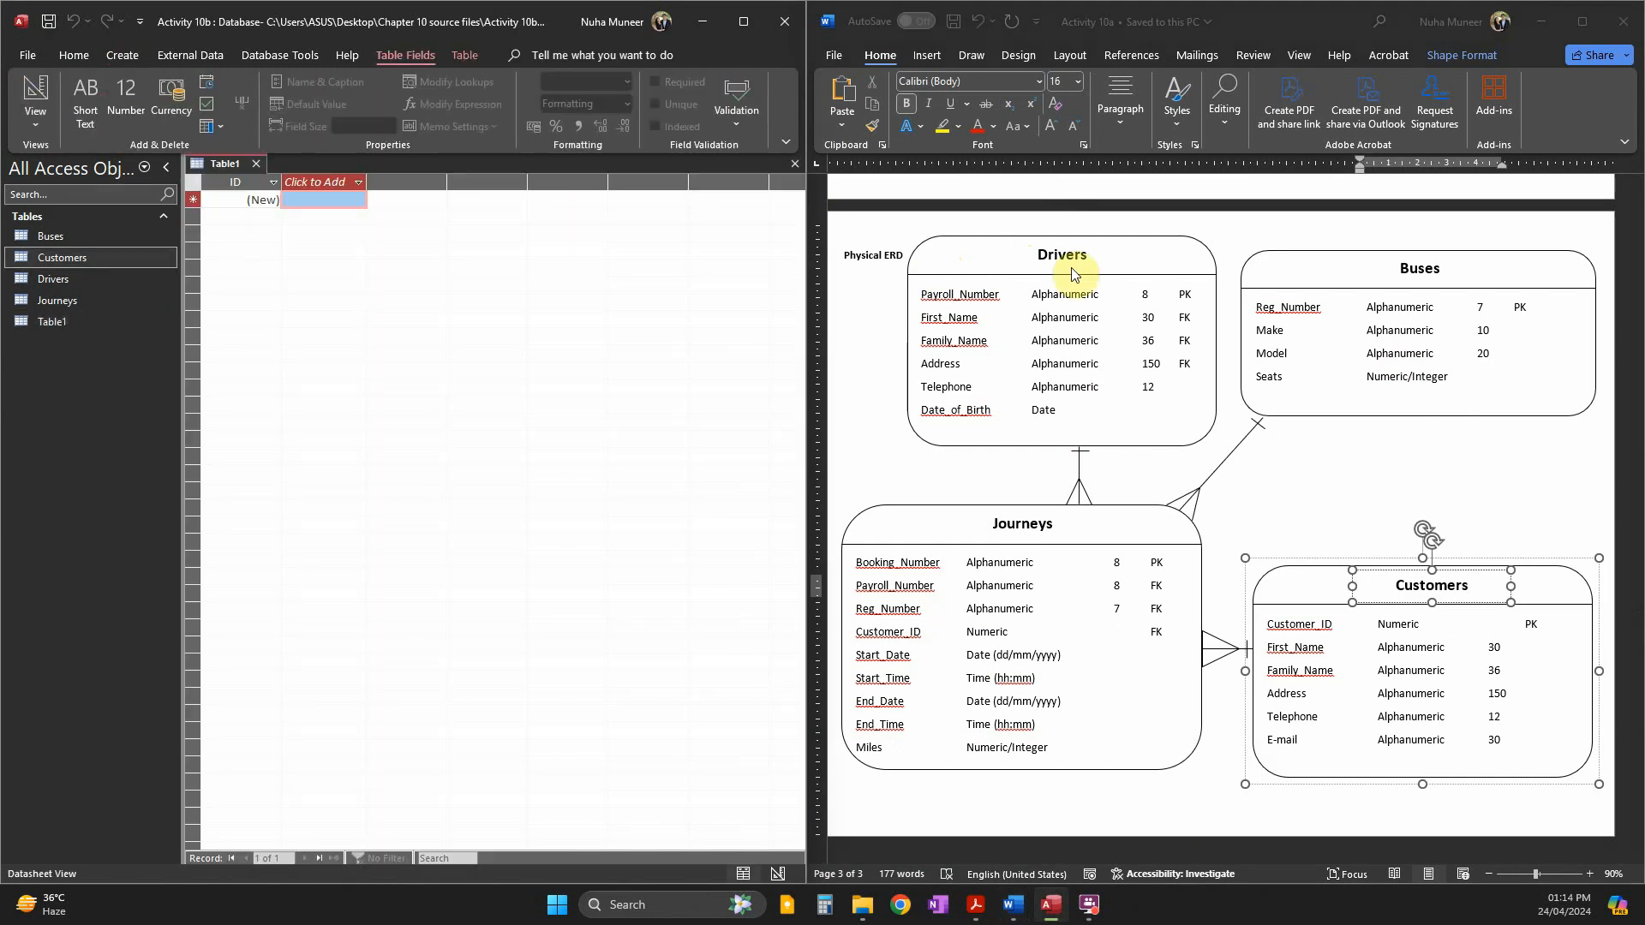
{"action": "left_click", "coordinate": [256, 164]}
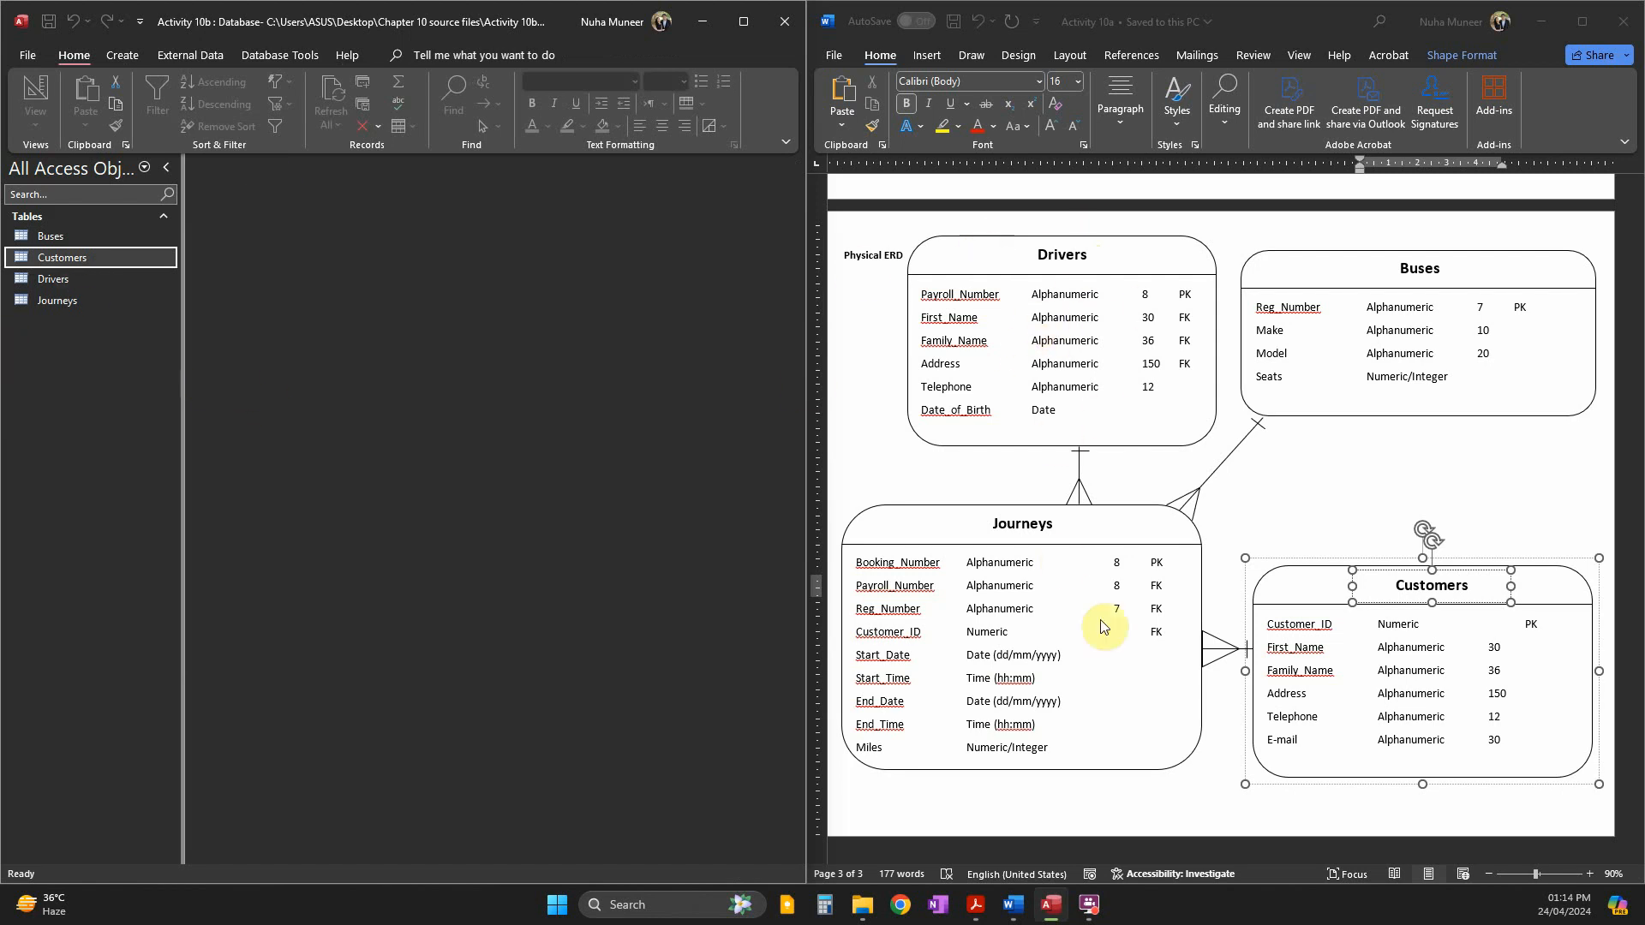
Locate the Journeys entity in the physical ERD and open the Journeys table in Design view.
{"action": "left_click", "coordinate": [1054, 566]}
{"action": "left_click", "coordinate": [1051, 572]}
{"action": "double_click", "coordinate": [58, 300]}
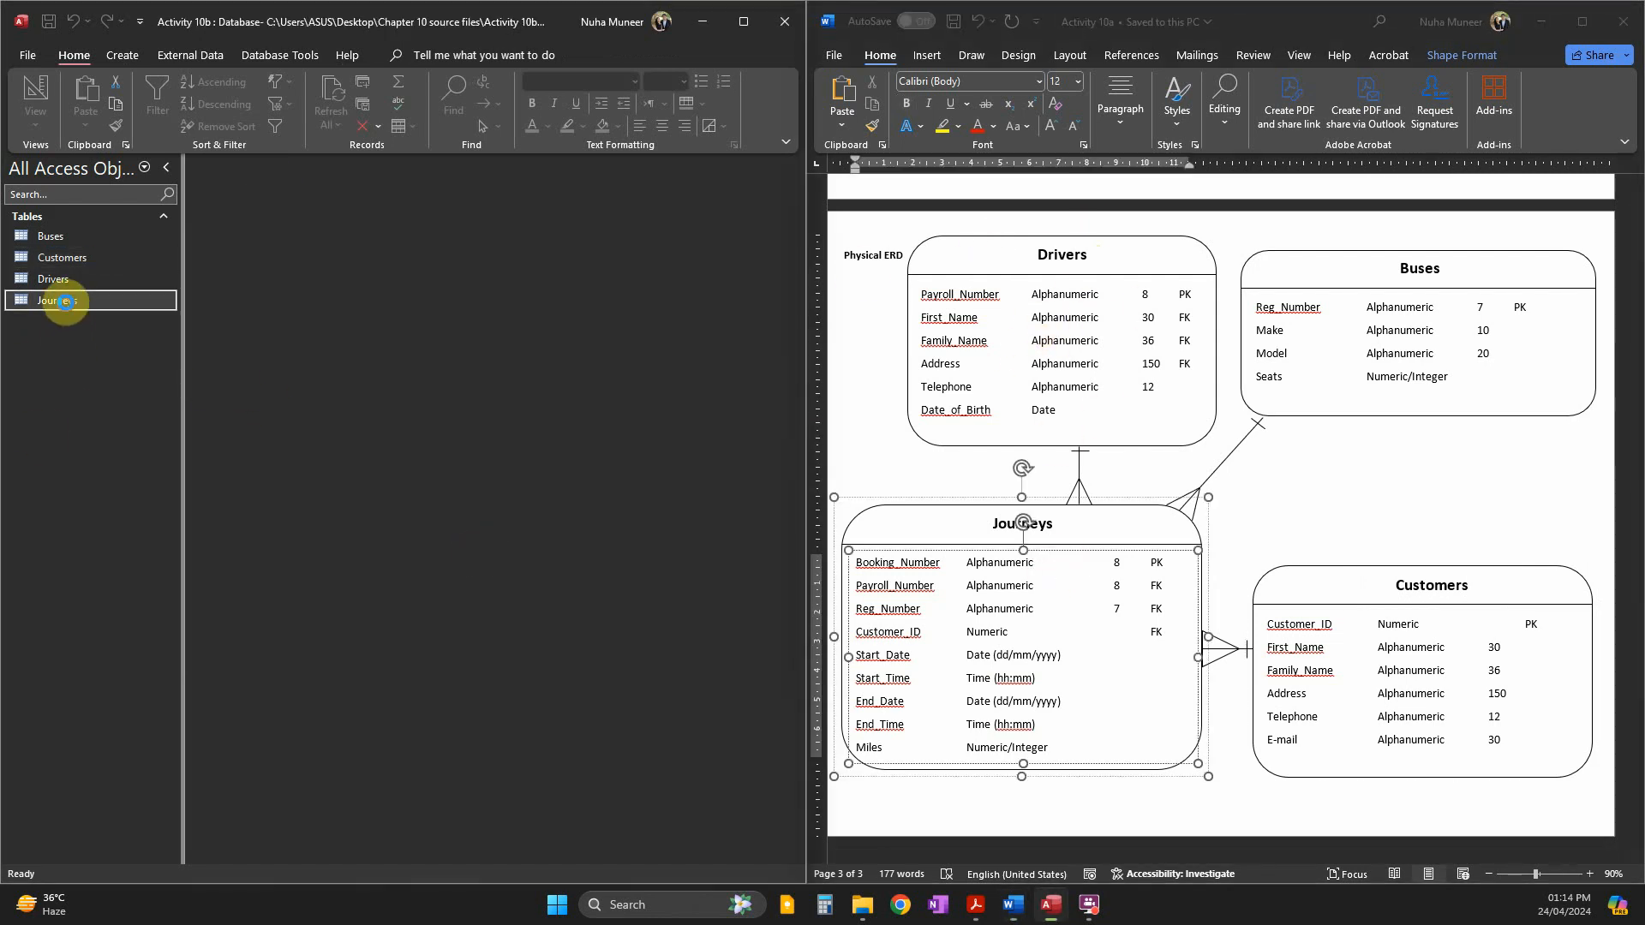
{"action": "left_click", "coordinate": [35, 94]}
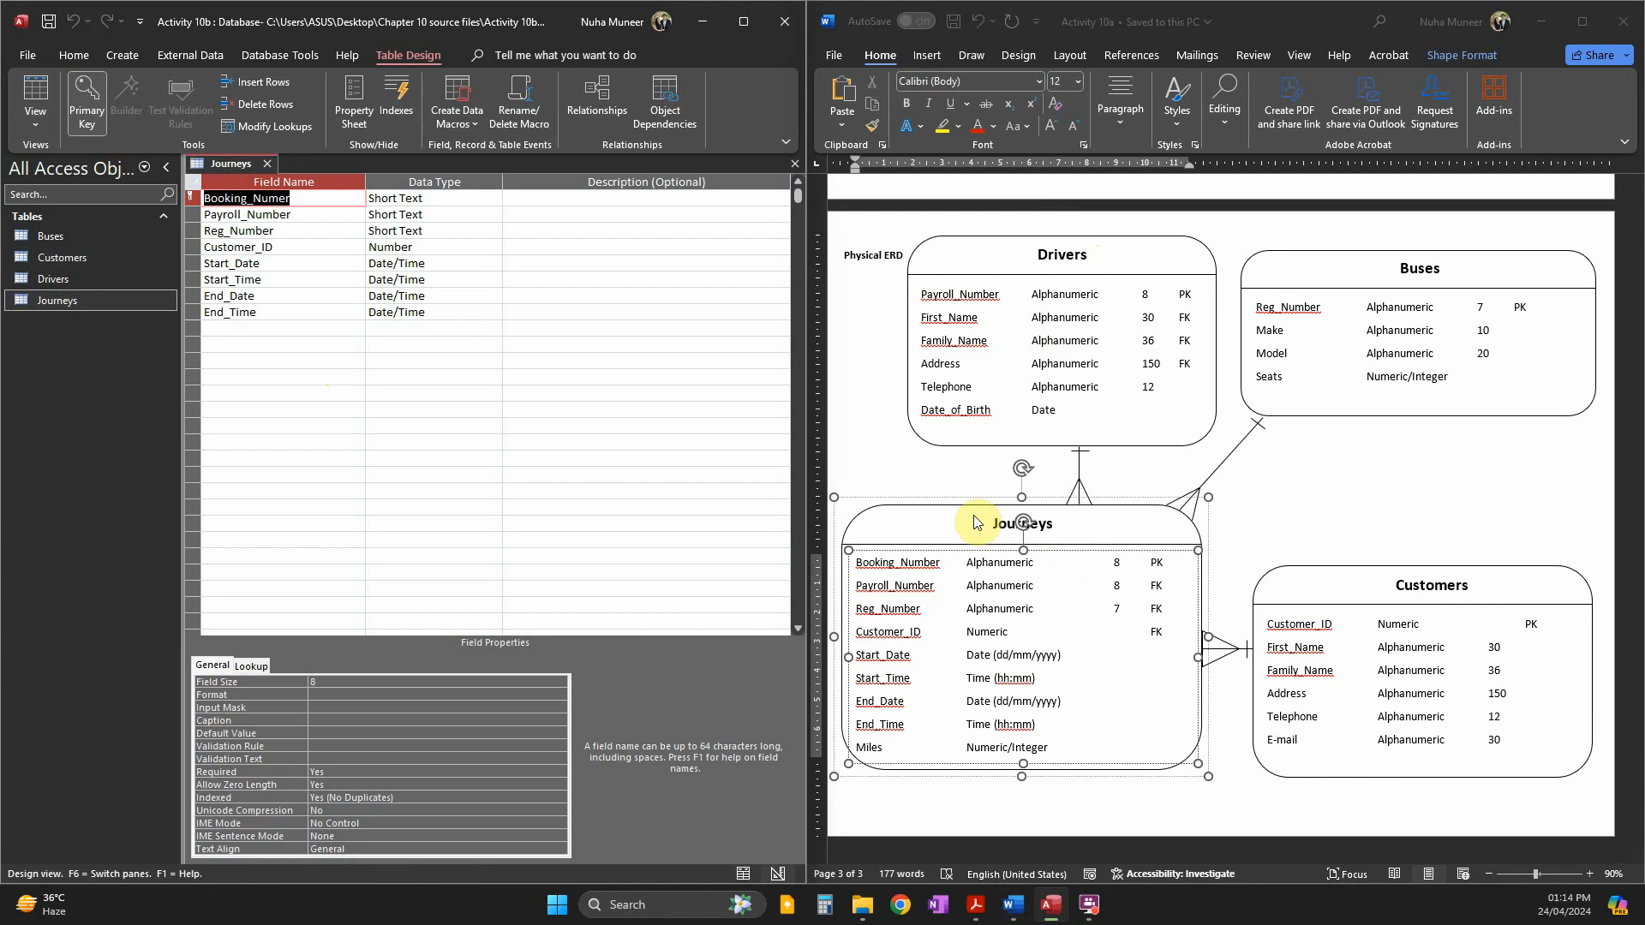
Check the data type and properties of each Journeys field against the physical ERD, and close the table.
{"action": "left_click", "coordinate": [277, 199]}
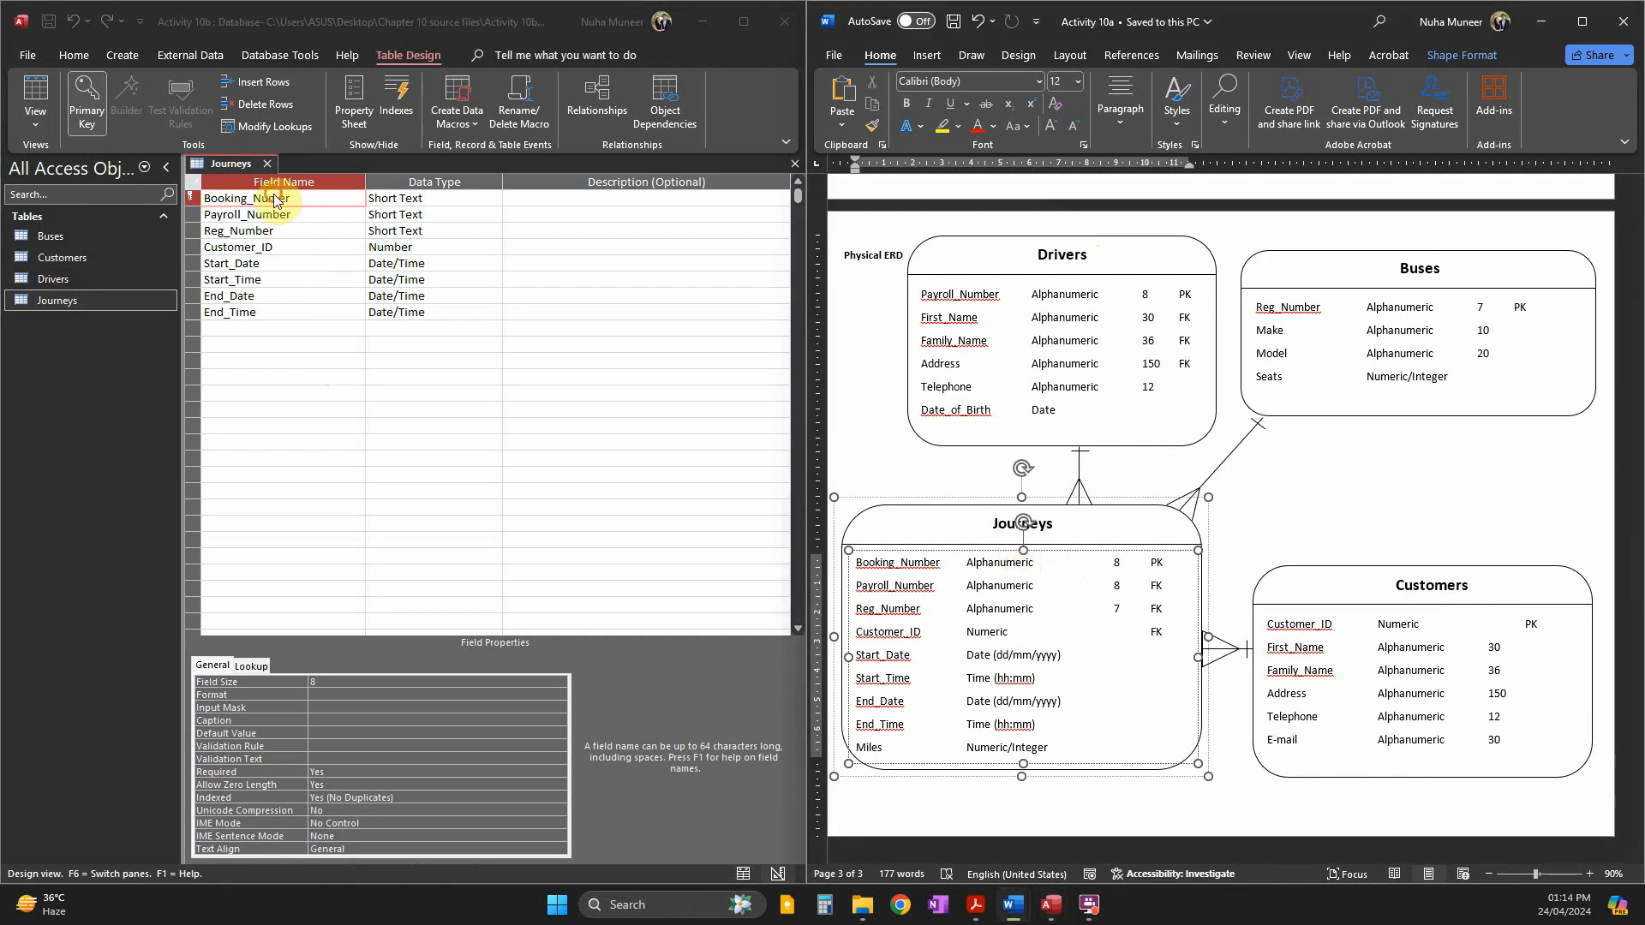
{"action": "left_click", "coordinate": [412, 198]}
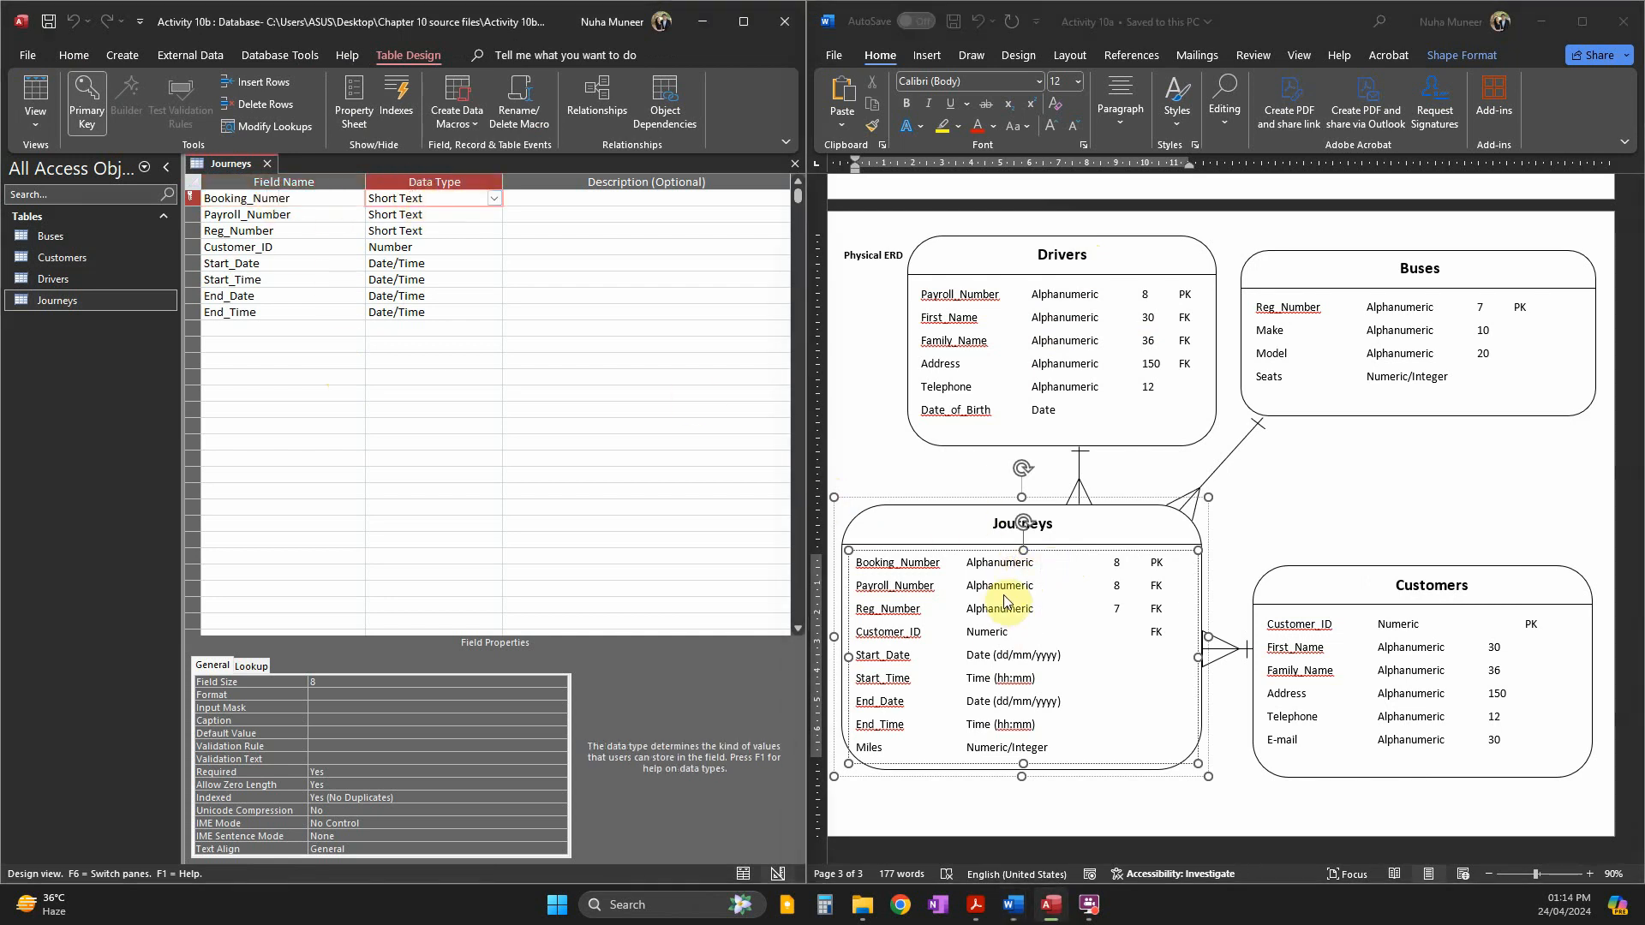
{"action": "left_click", "coordinate": [331, 696]}
{"action": "key", "text": "ctrl"}
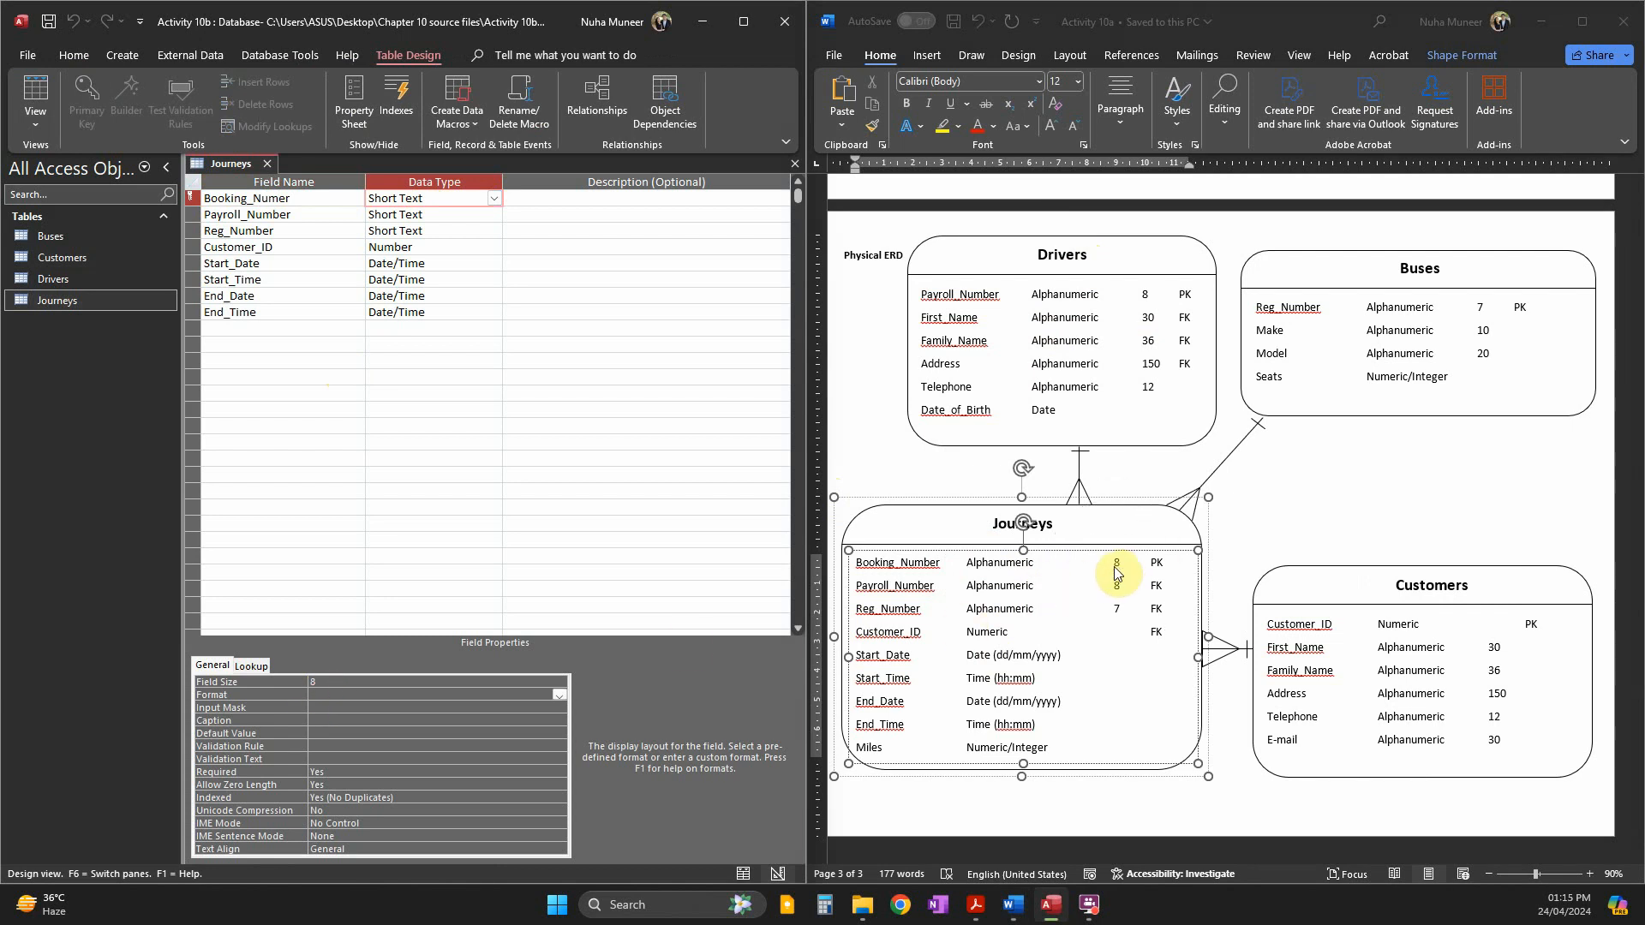
{"action": "left_click", "coordinate": [401, 218]}
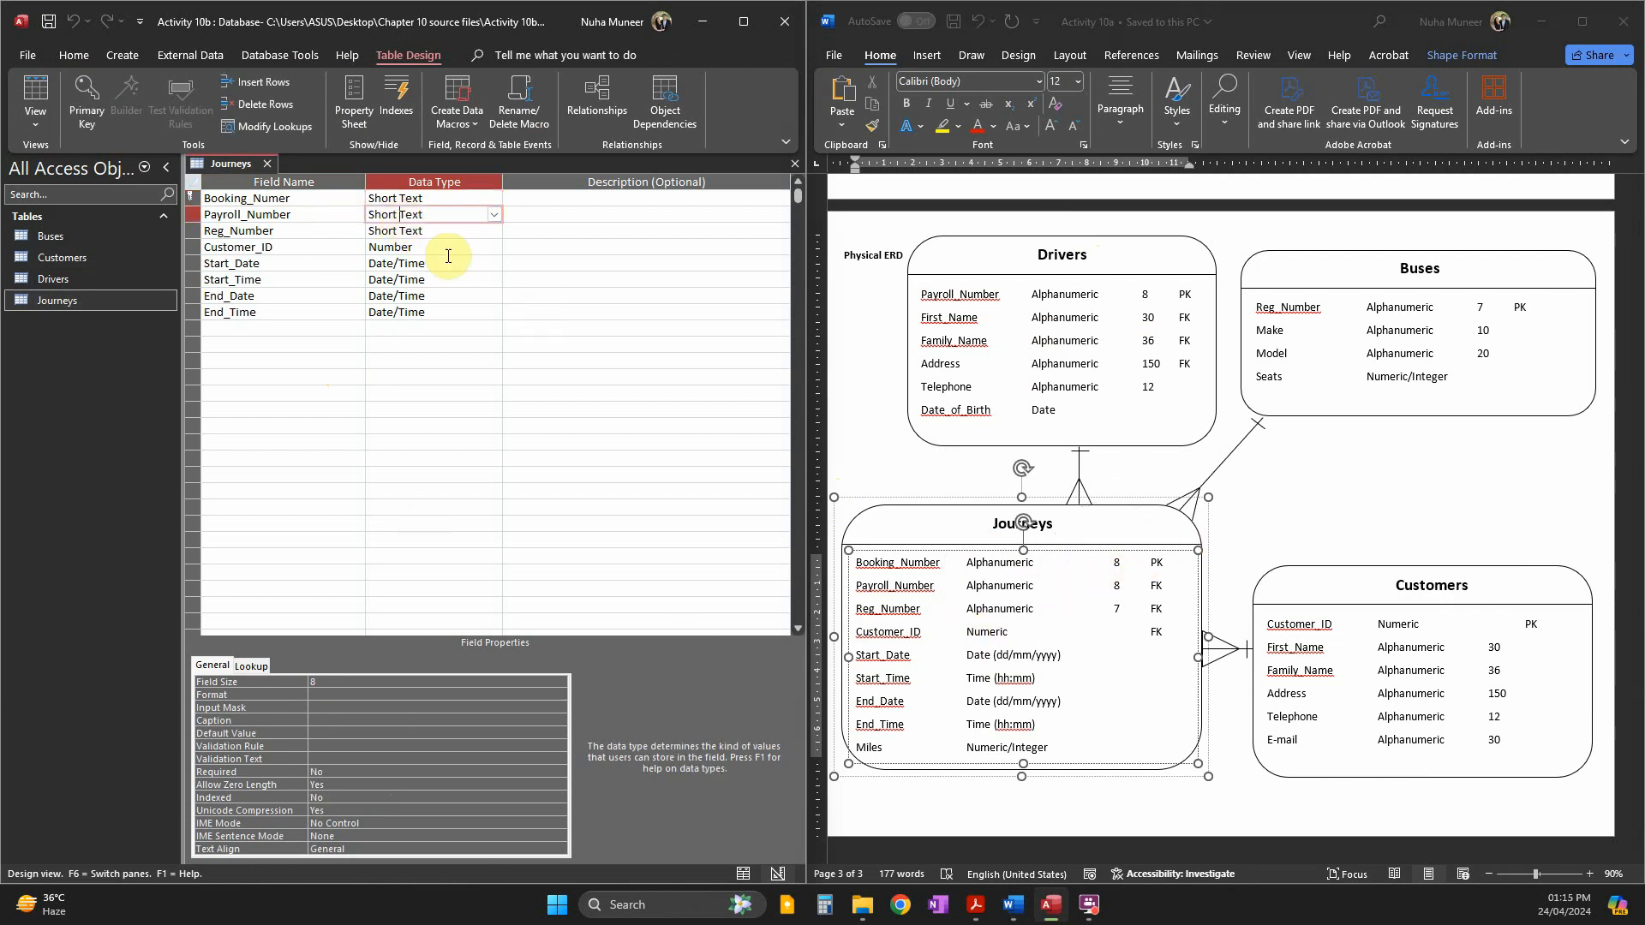
{"action": "left_click", "coordinate": [408, 231]}
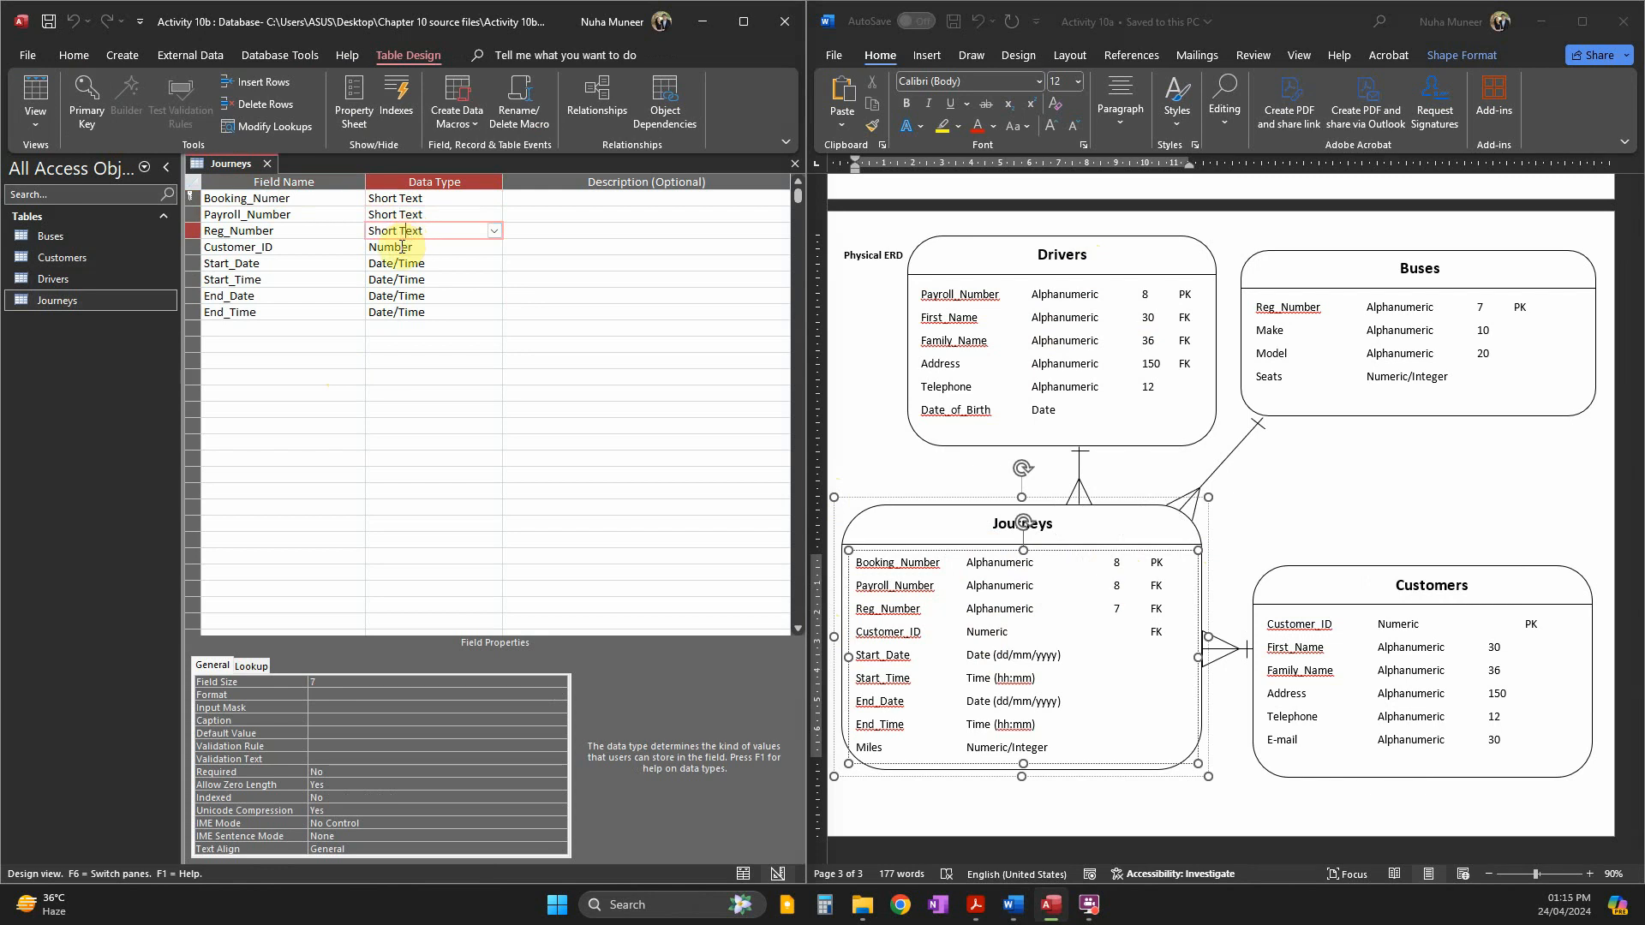
{"action": "left_click", "coordinate": [402, 248]}
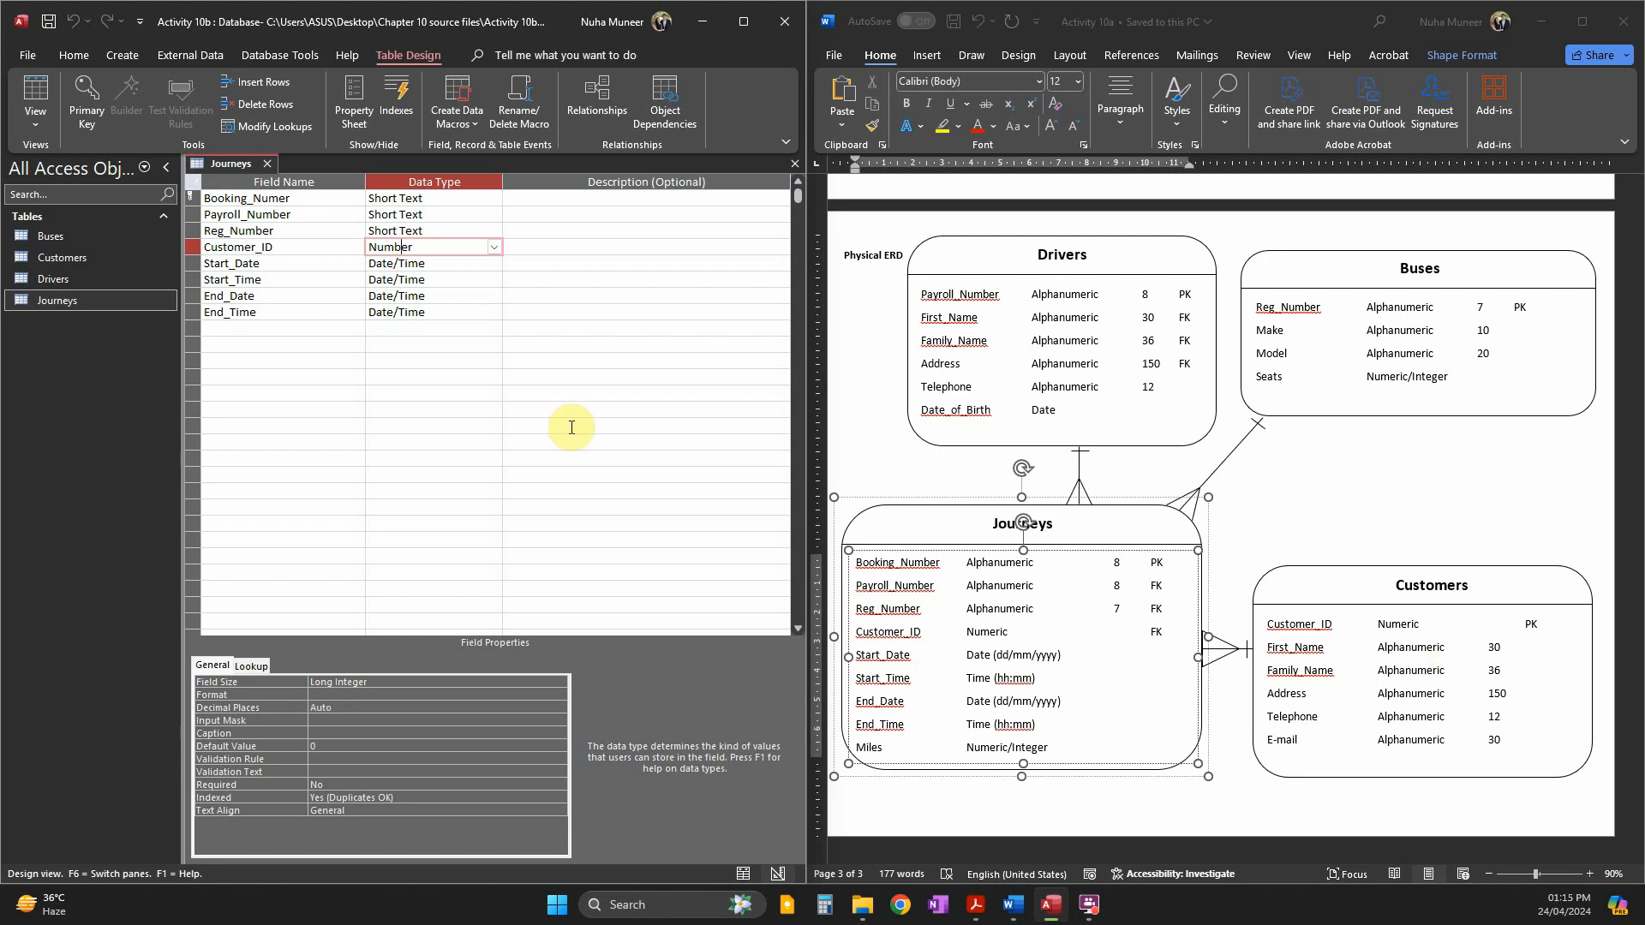
{"action": "left_click", "coordinate": [407, 265]}
{"action": "left_click", "coordinate": [406, 279]}
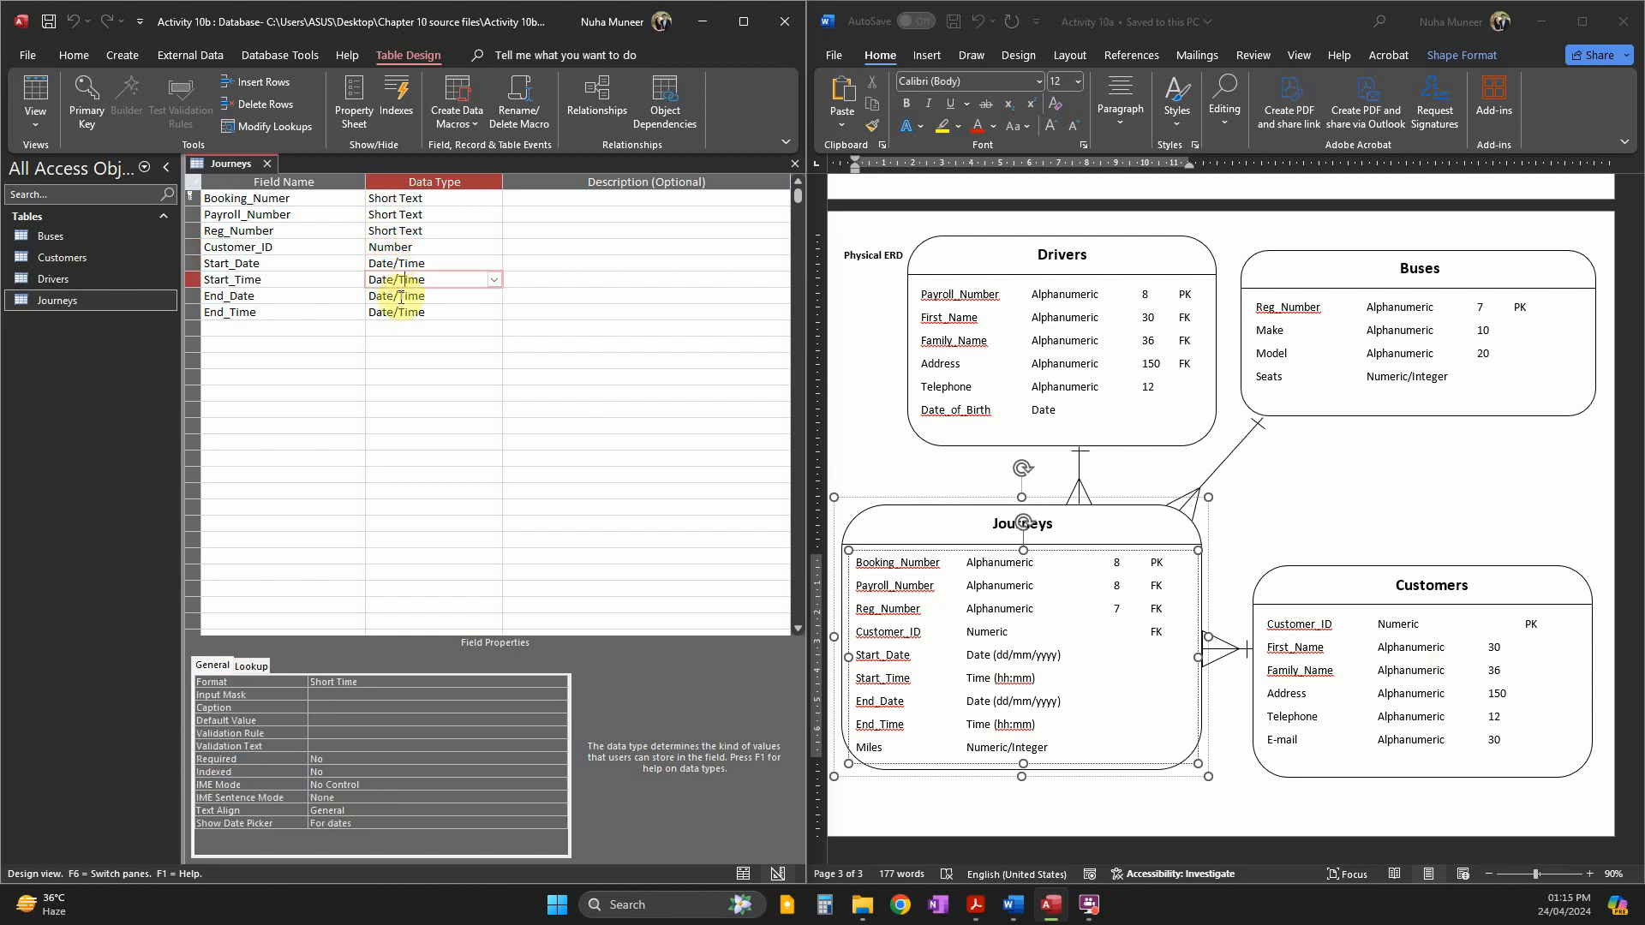
{"action": "left_click", "coordinate": [399, 297]}
{"action": "left_click", "coordinate": [399, 314]}
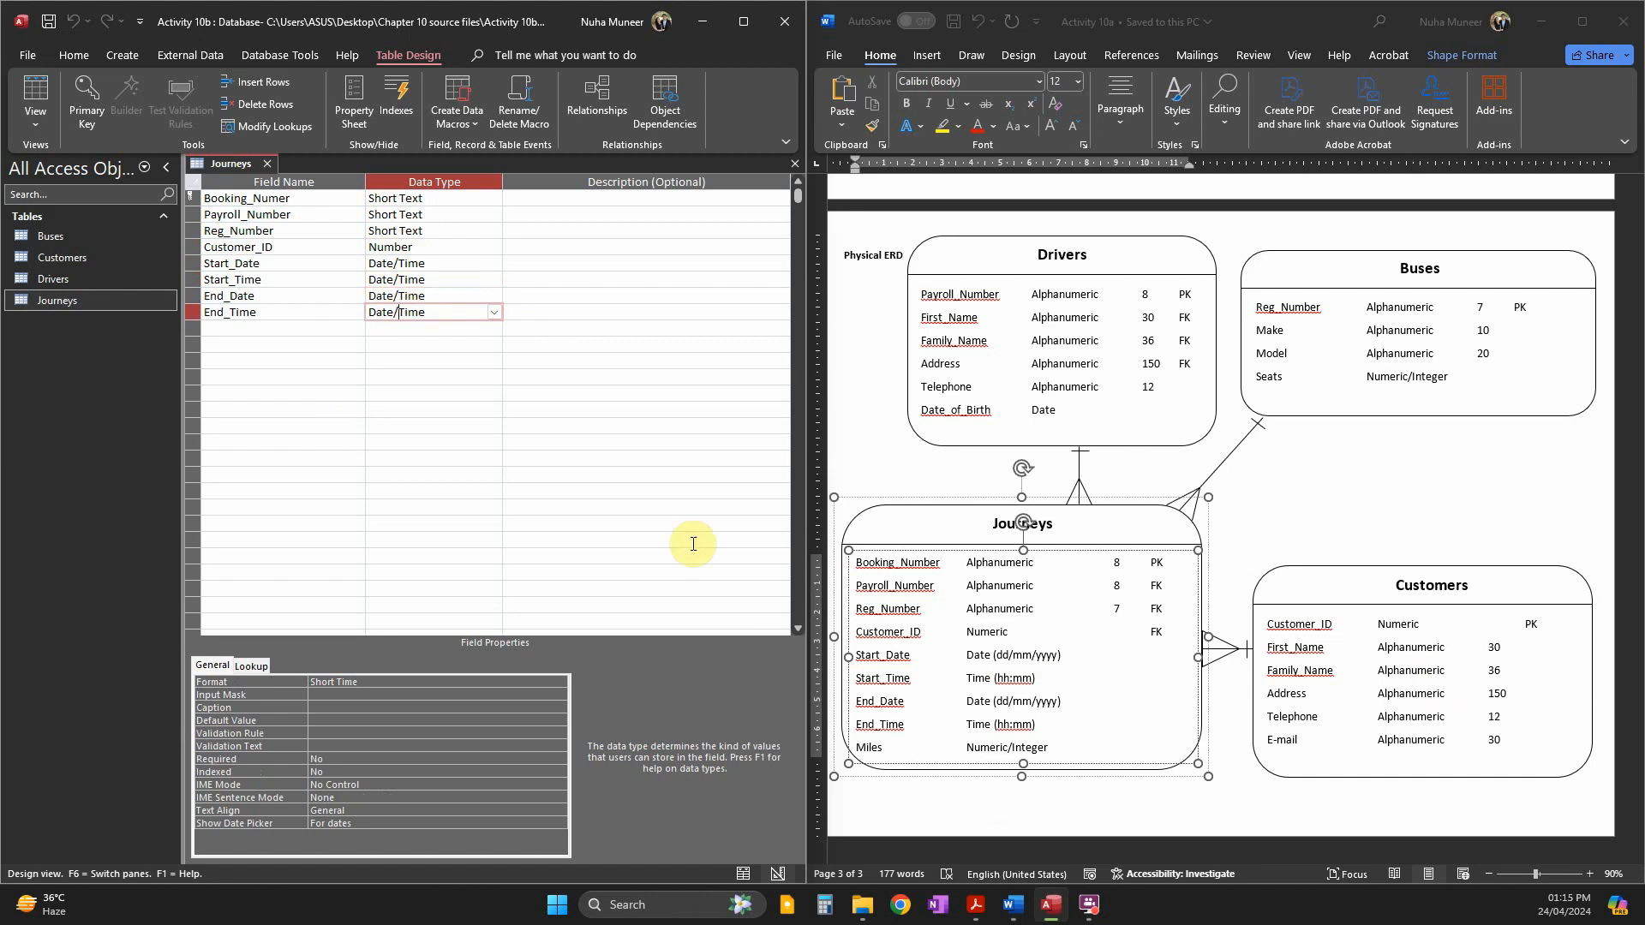
{"action": "left_click", "coordinate": [268, 163]}
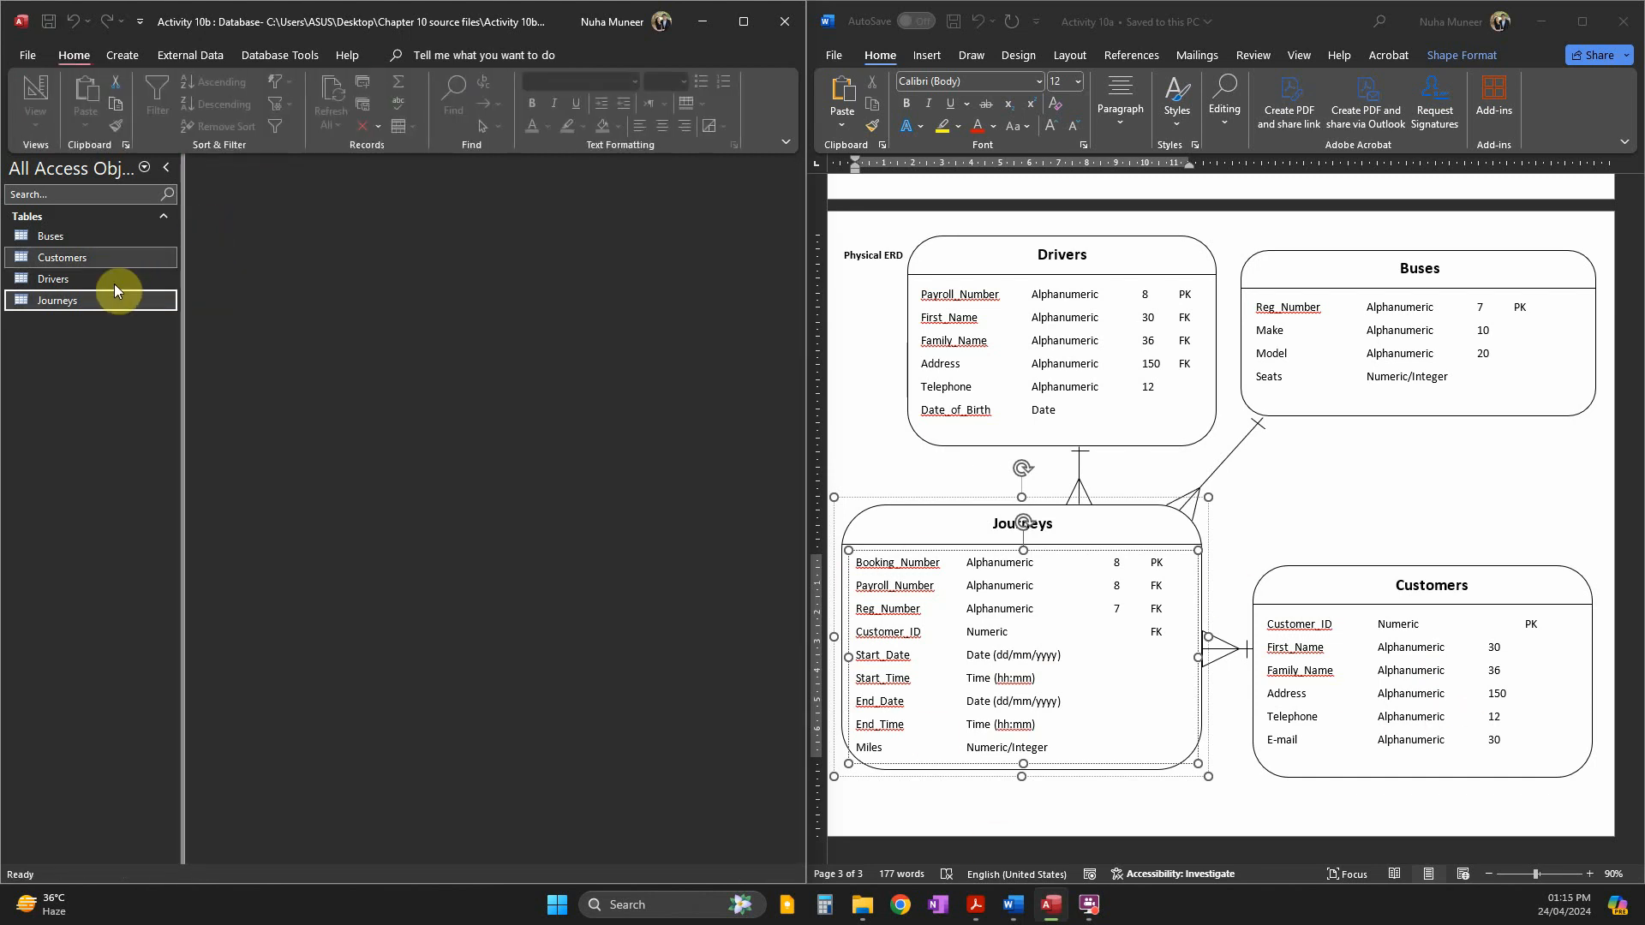
Open the Drivers table in Design view and check the data types and sizes of its fields down to Telephone.
{"action": "double_click", "coordinate": [115, 284]}
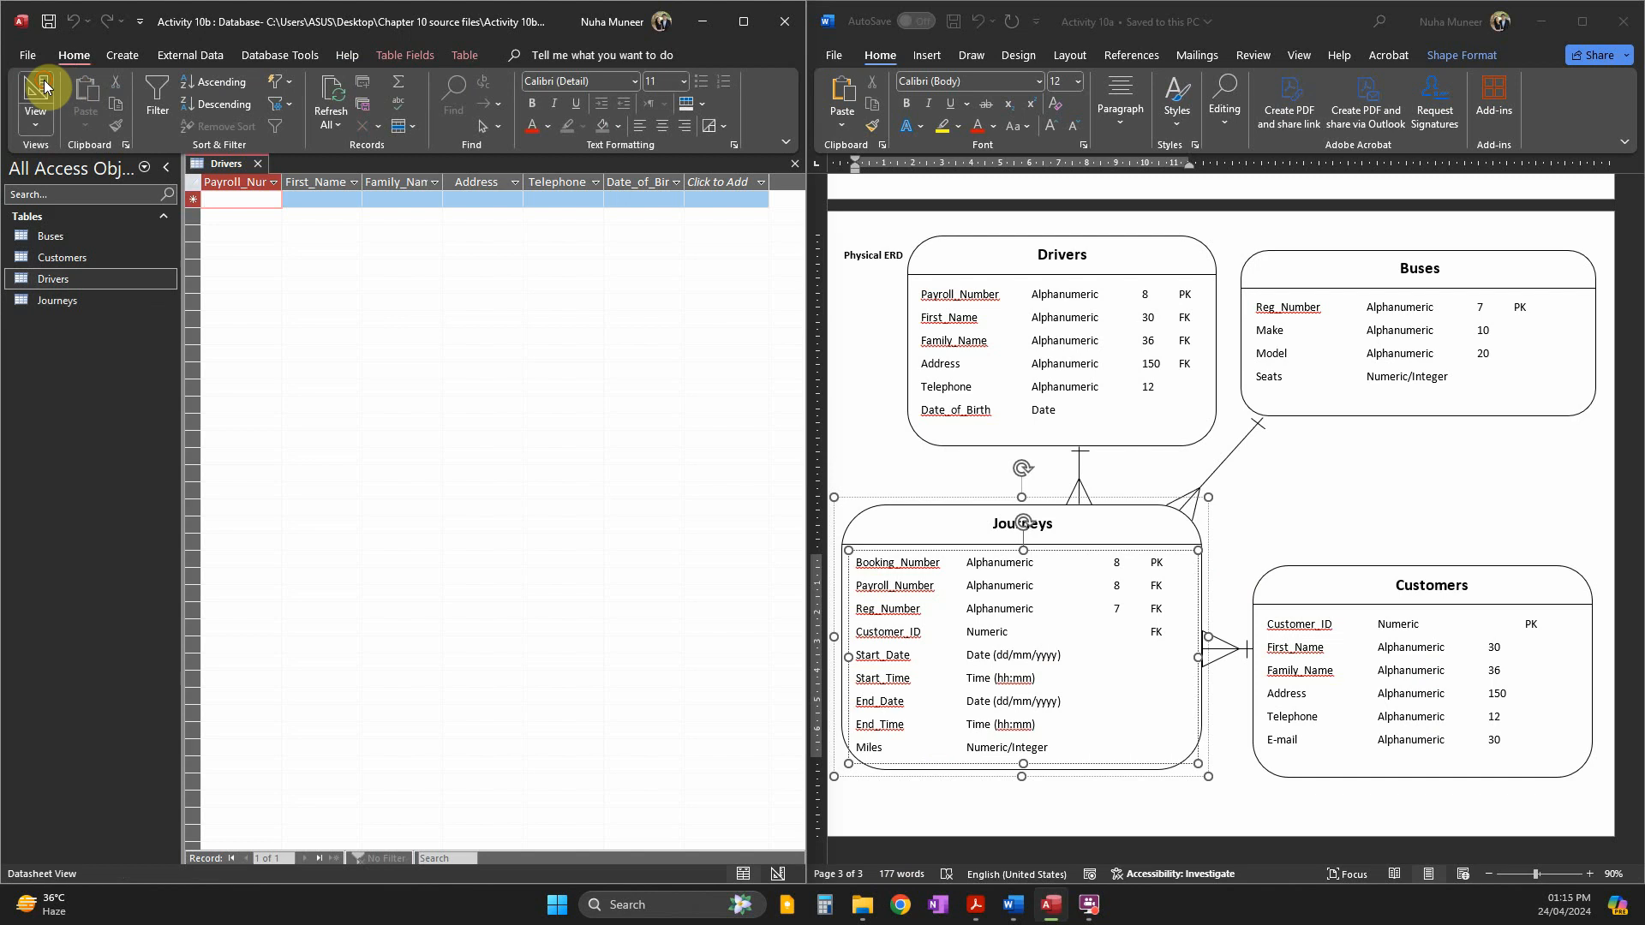
{"action": "left_click", "coordinate": [38, 87]}
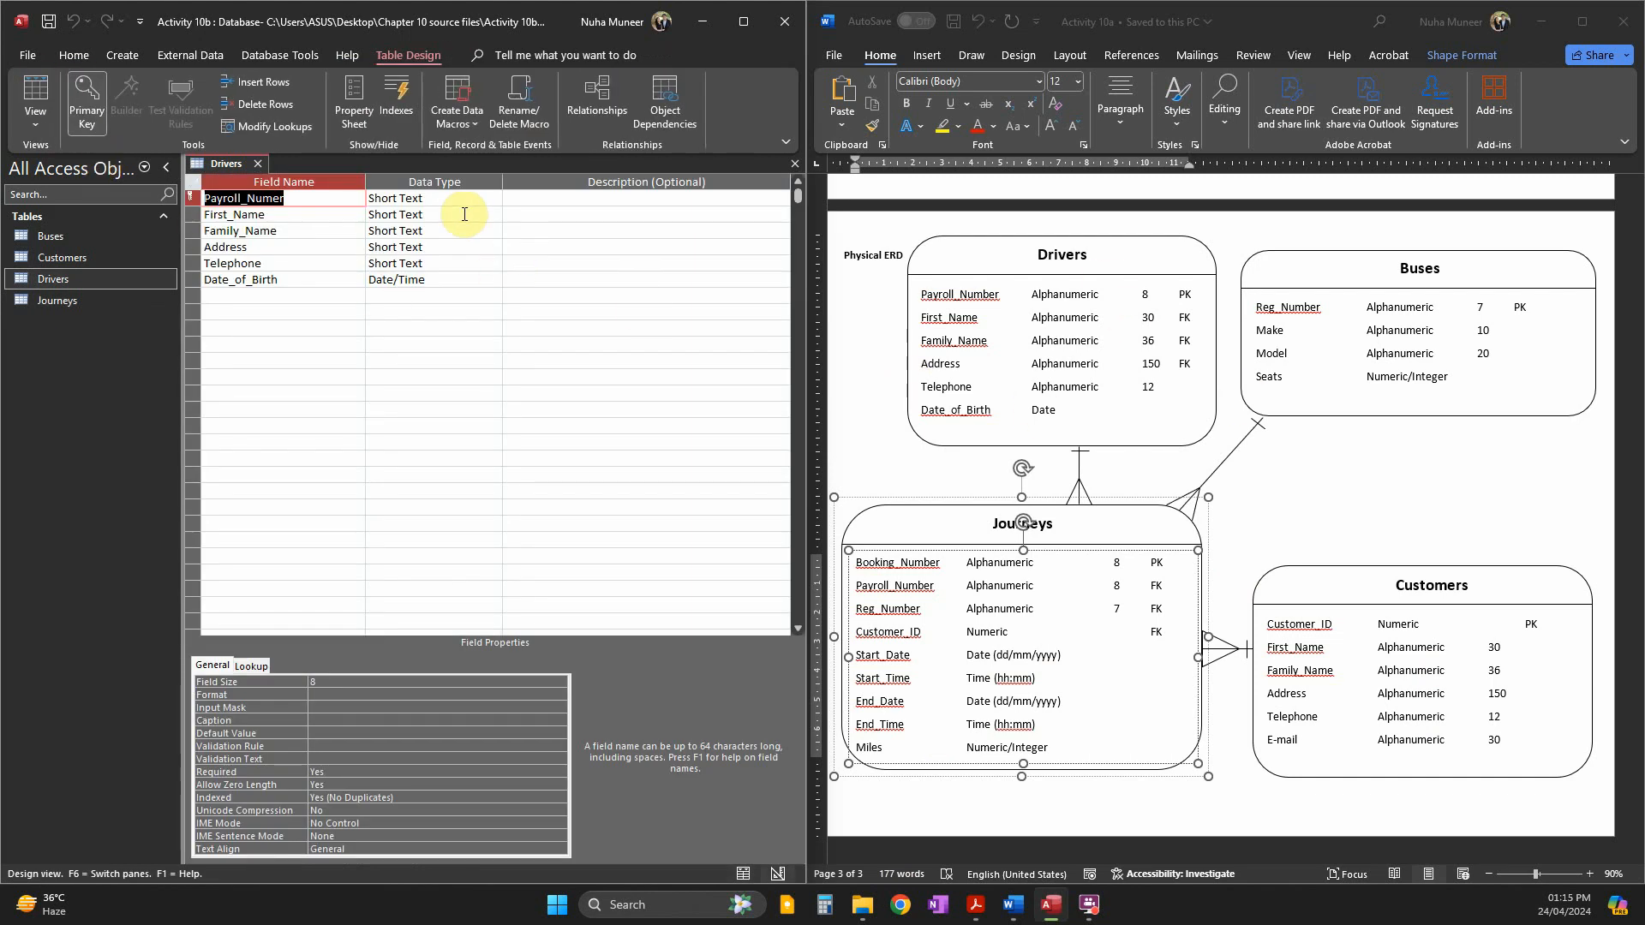
{"action": "left_click", "coordinate": [439, 199]}
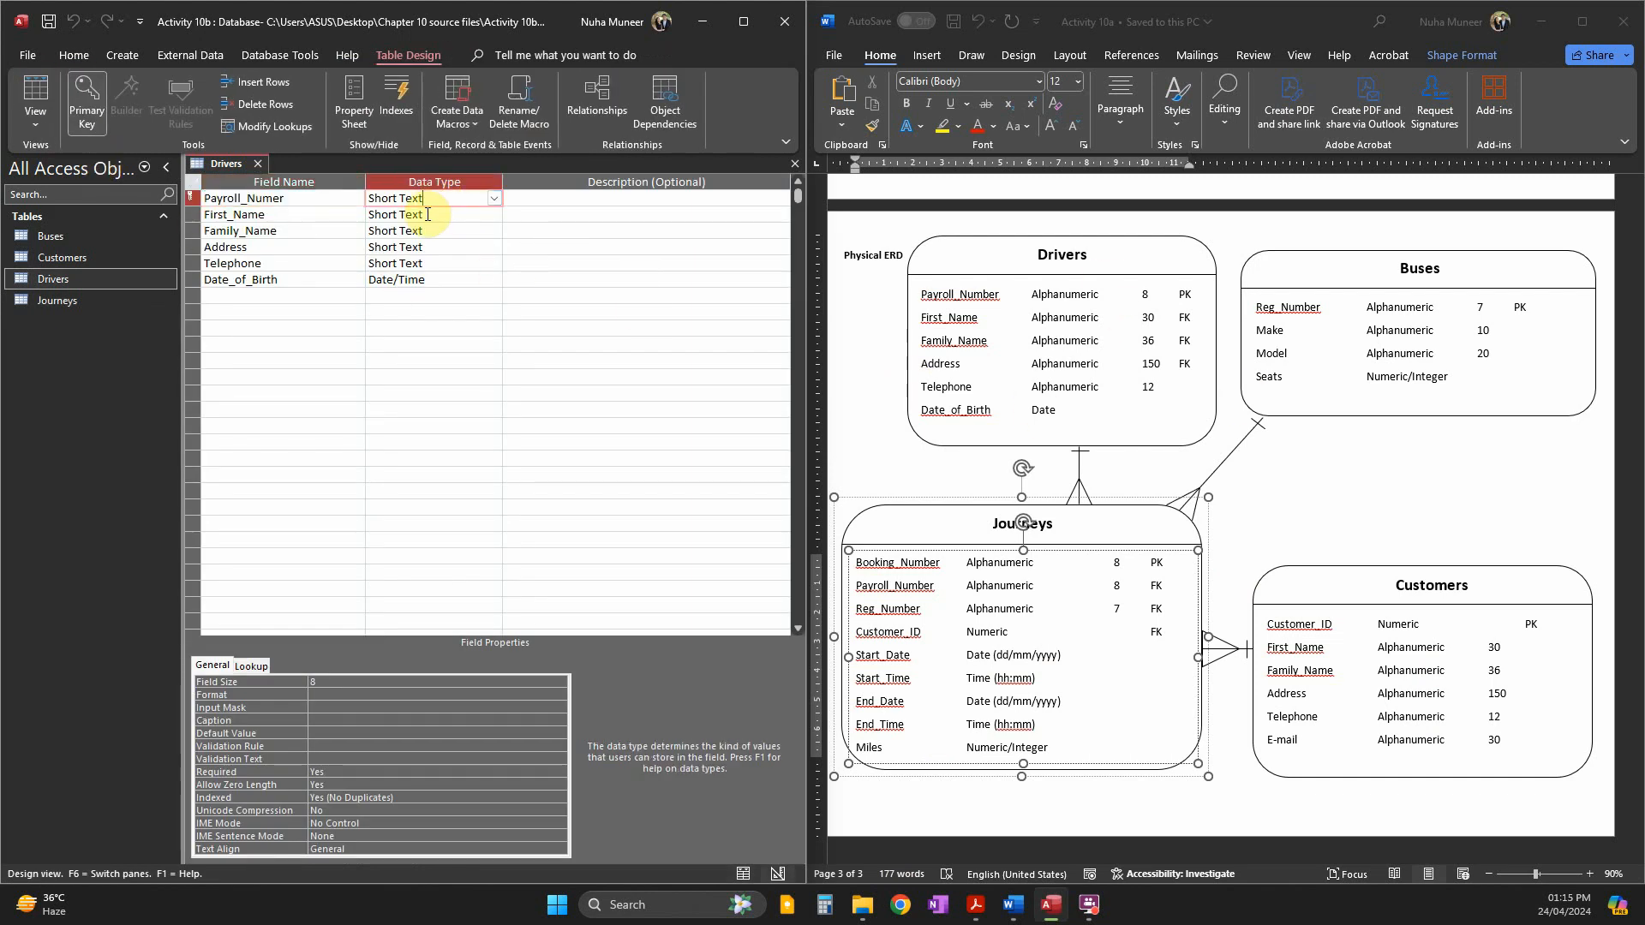
{"action": "left_click", "coordinate": [428, 215]}
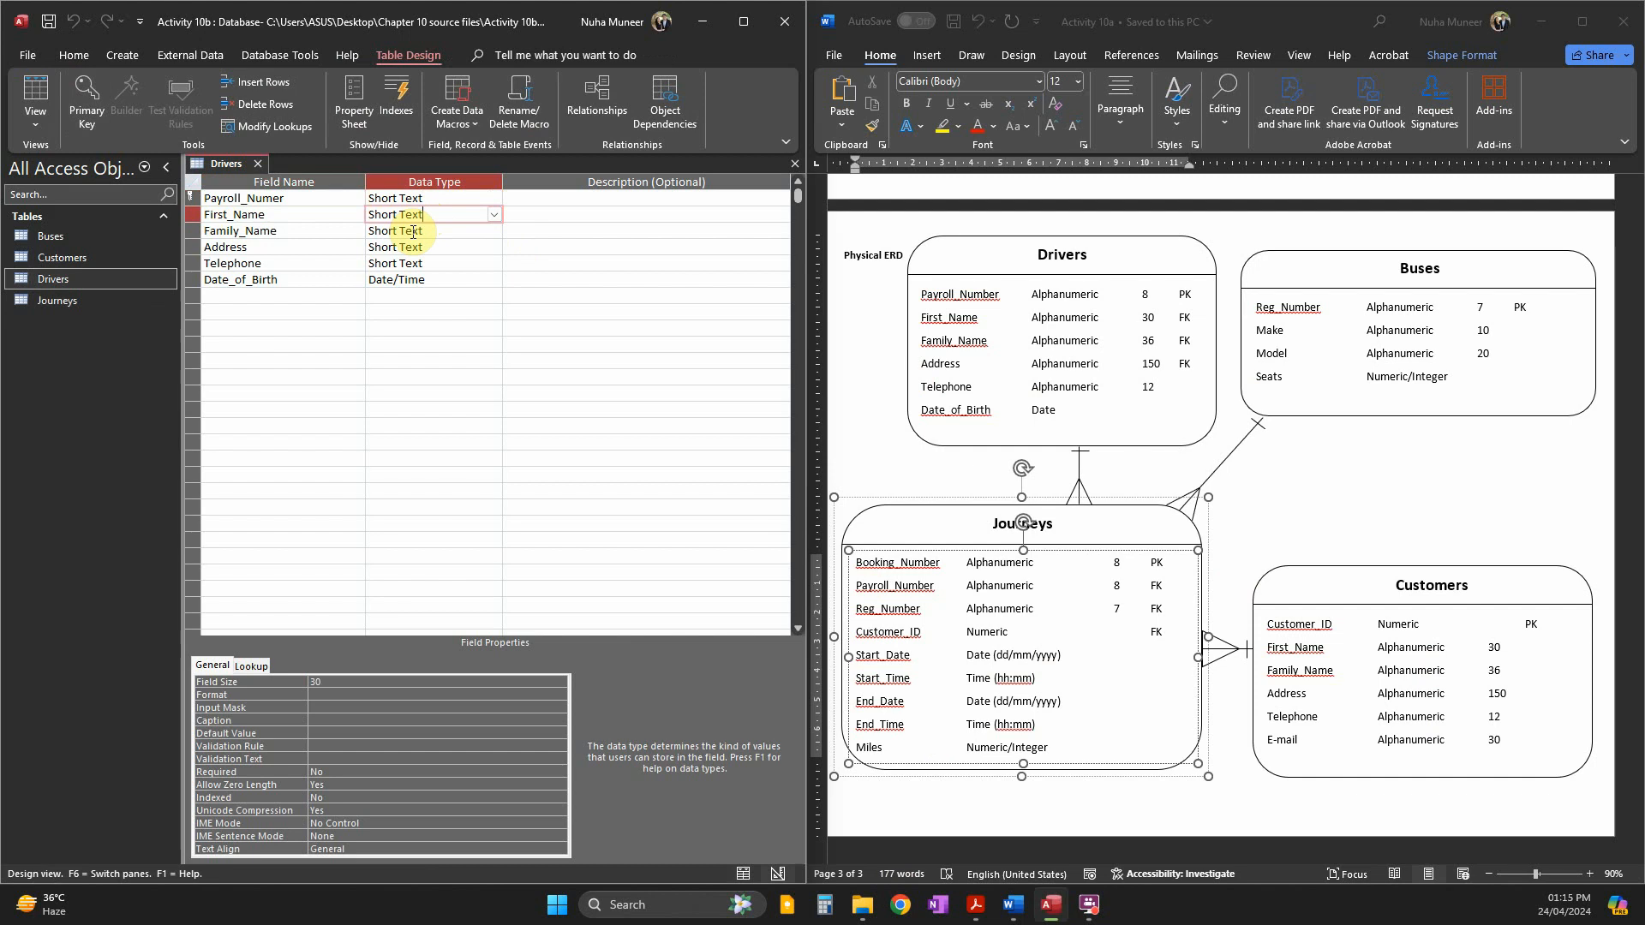
{"action": "left_click", "coordinate": [412, 232]}
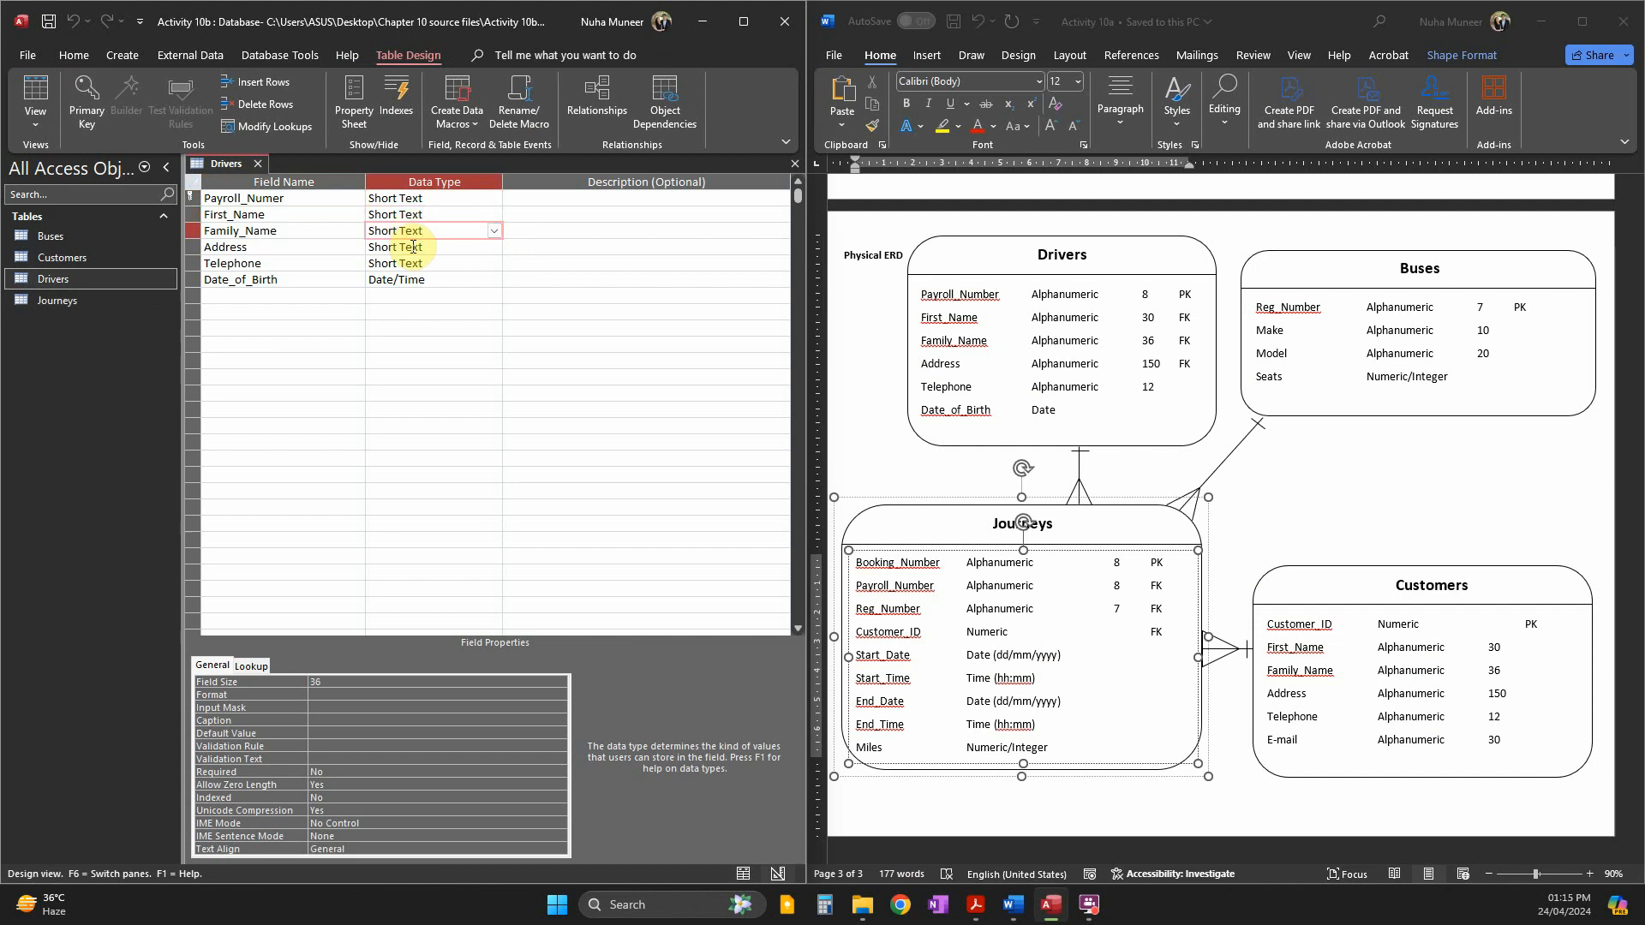
{"action": "left_click", "coordinate": [413, 257]}
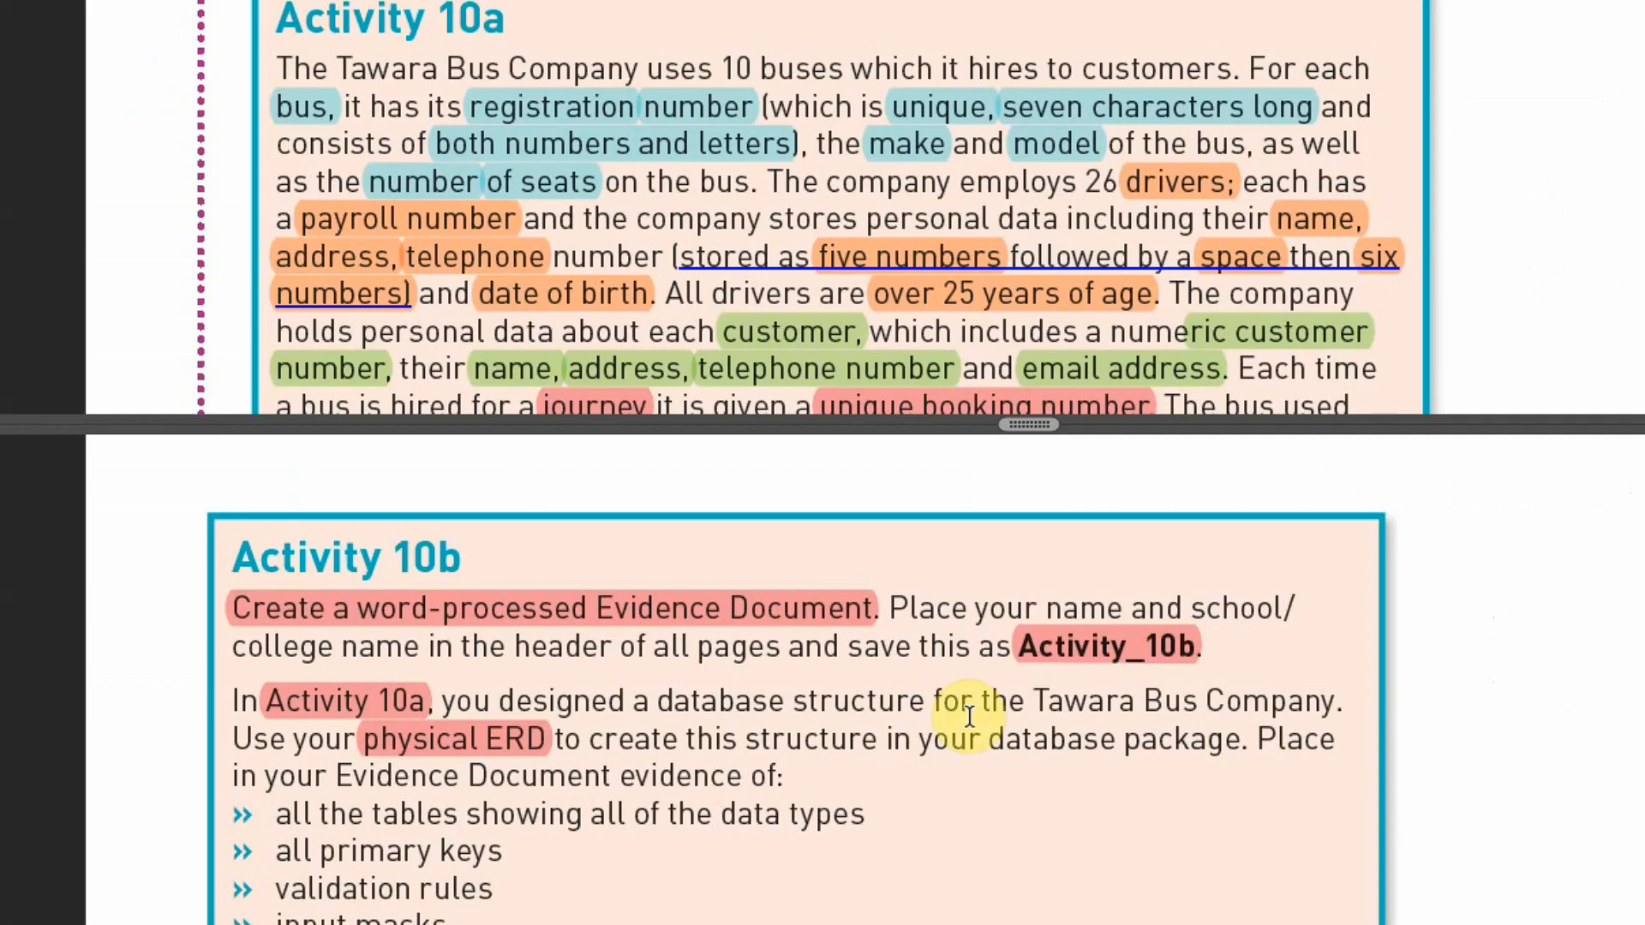
Consult the Activity 10a text in the PDF for the drivers' telephone number format, and return to the Drivers table design.
{"action": "left_click_drag", "start_coordinate": [795, 434], "coordinate": [800, 488]}
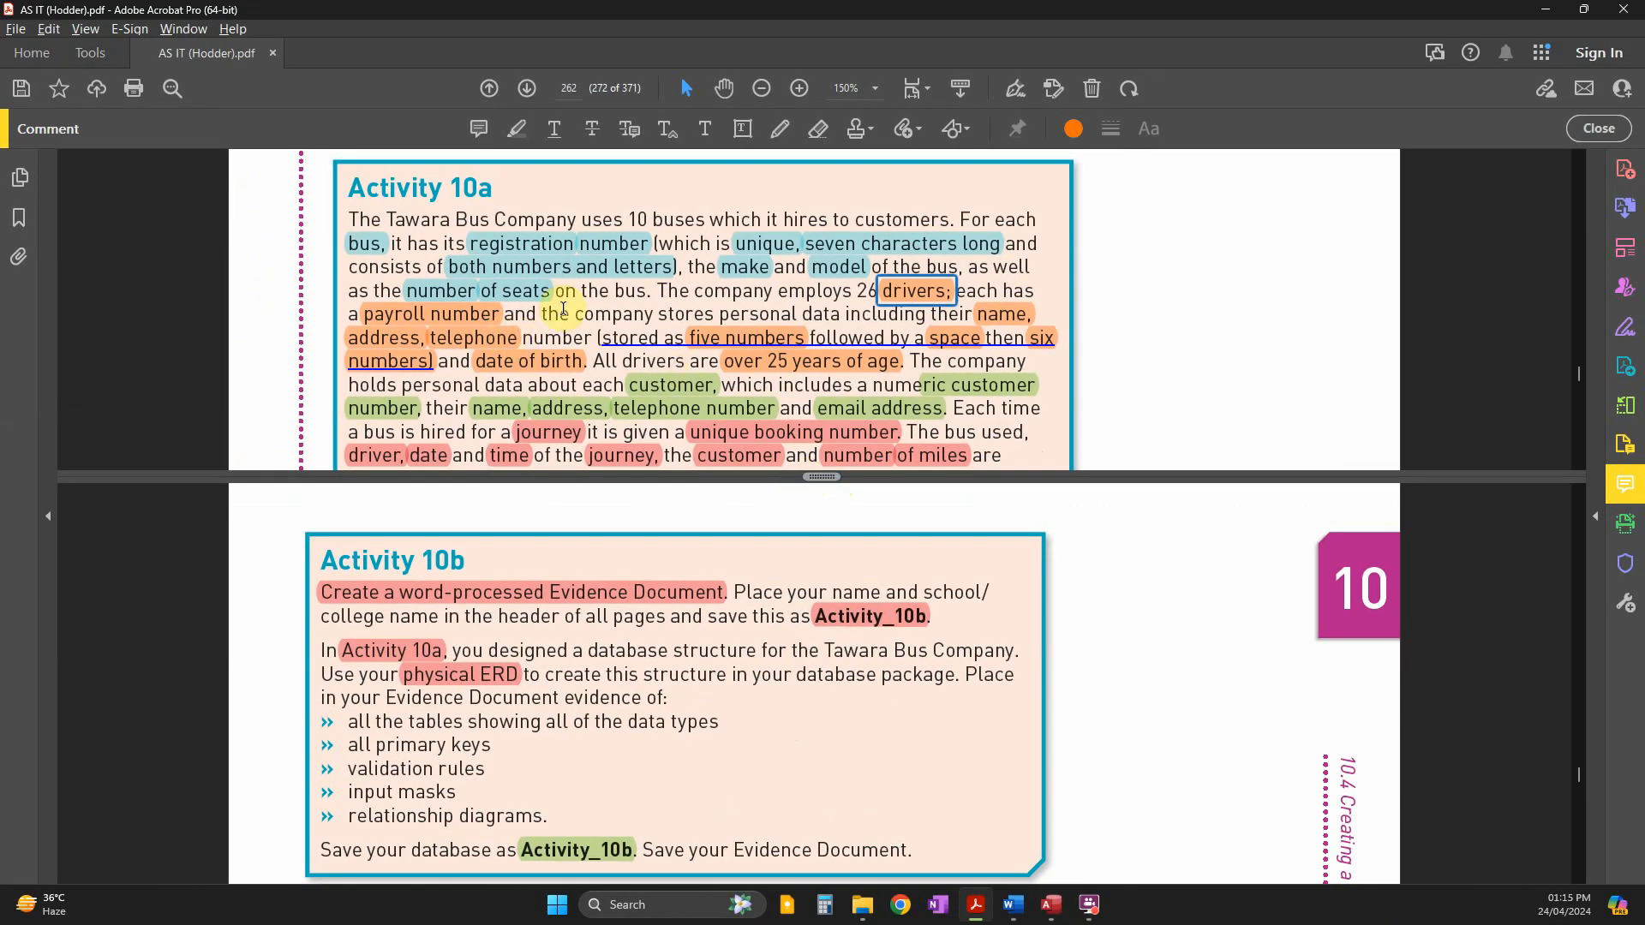
{"action": "left_click", "coordinate": [499, 357]}
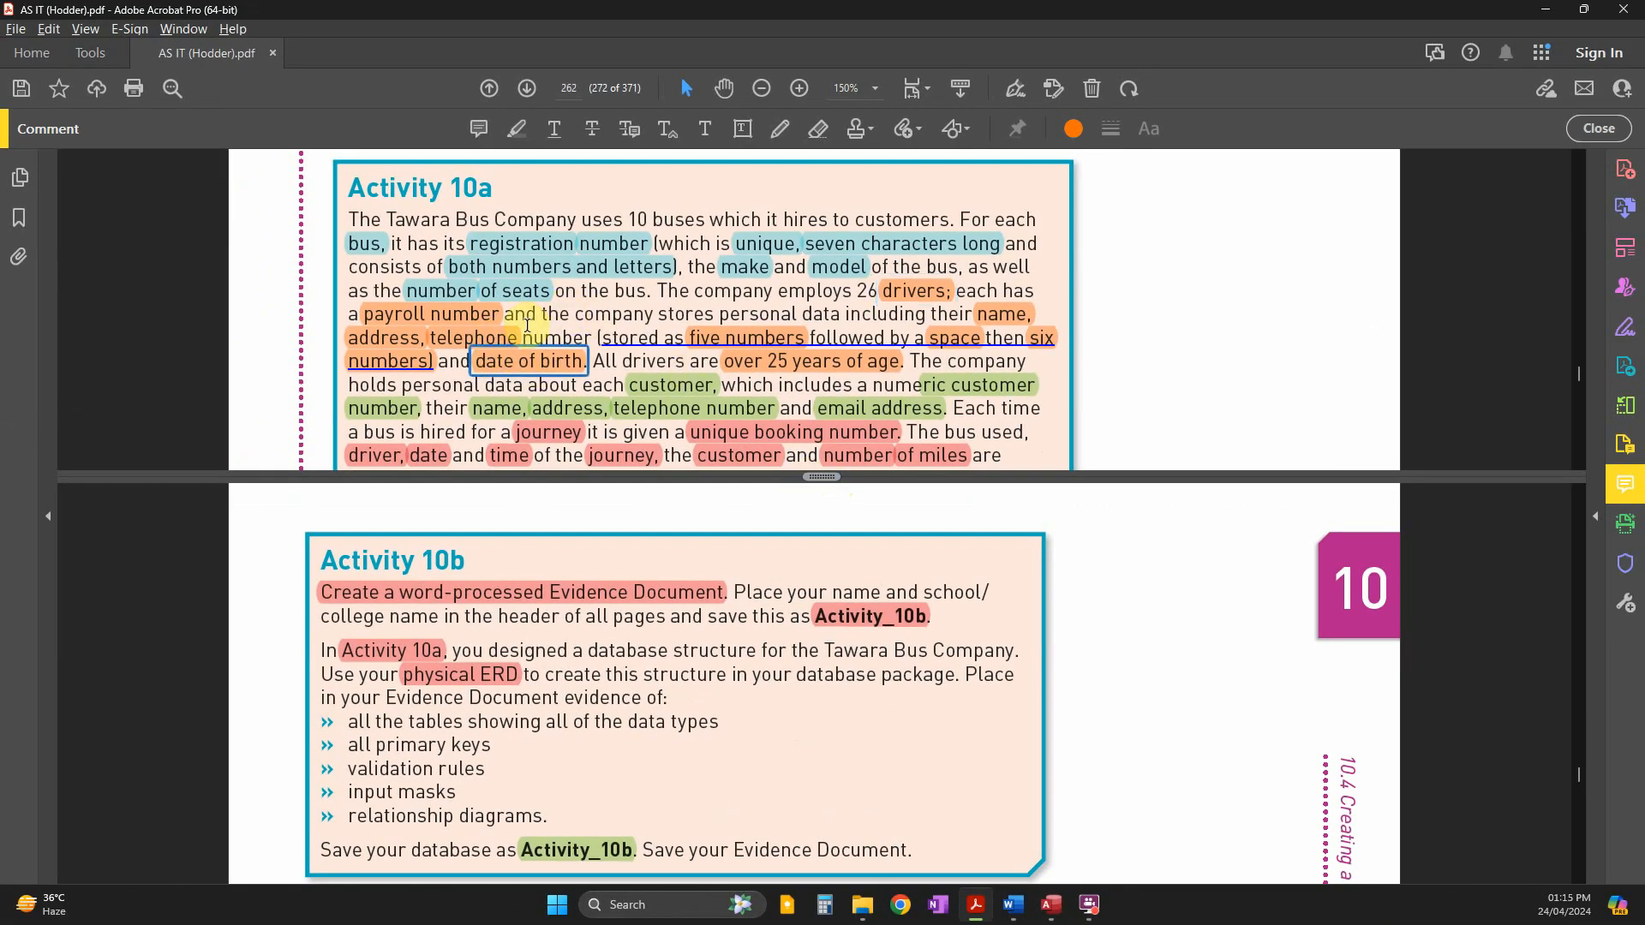
{"action": "left_click", "coordinate": [527, 328]}
{"action": "left_click_drag", "start_coordinate": [549, 334], "coordinate": [487, 333]}
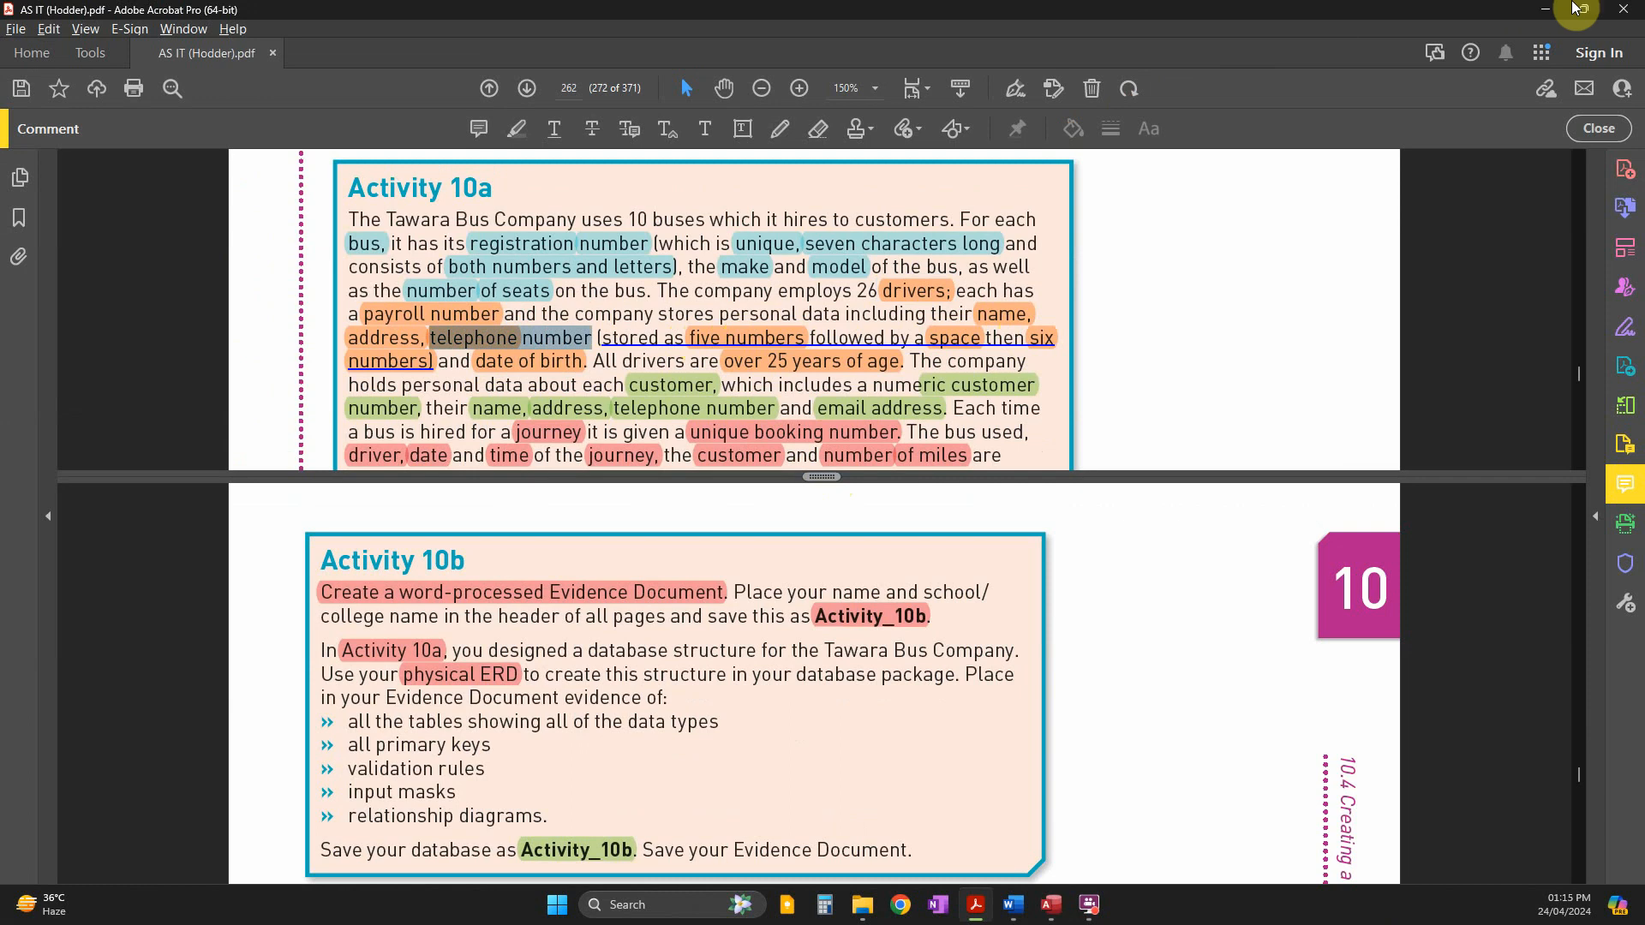
{"action": "left_click", "coordinate": [1545, 8]}
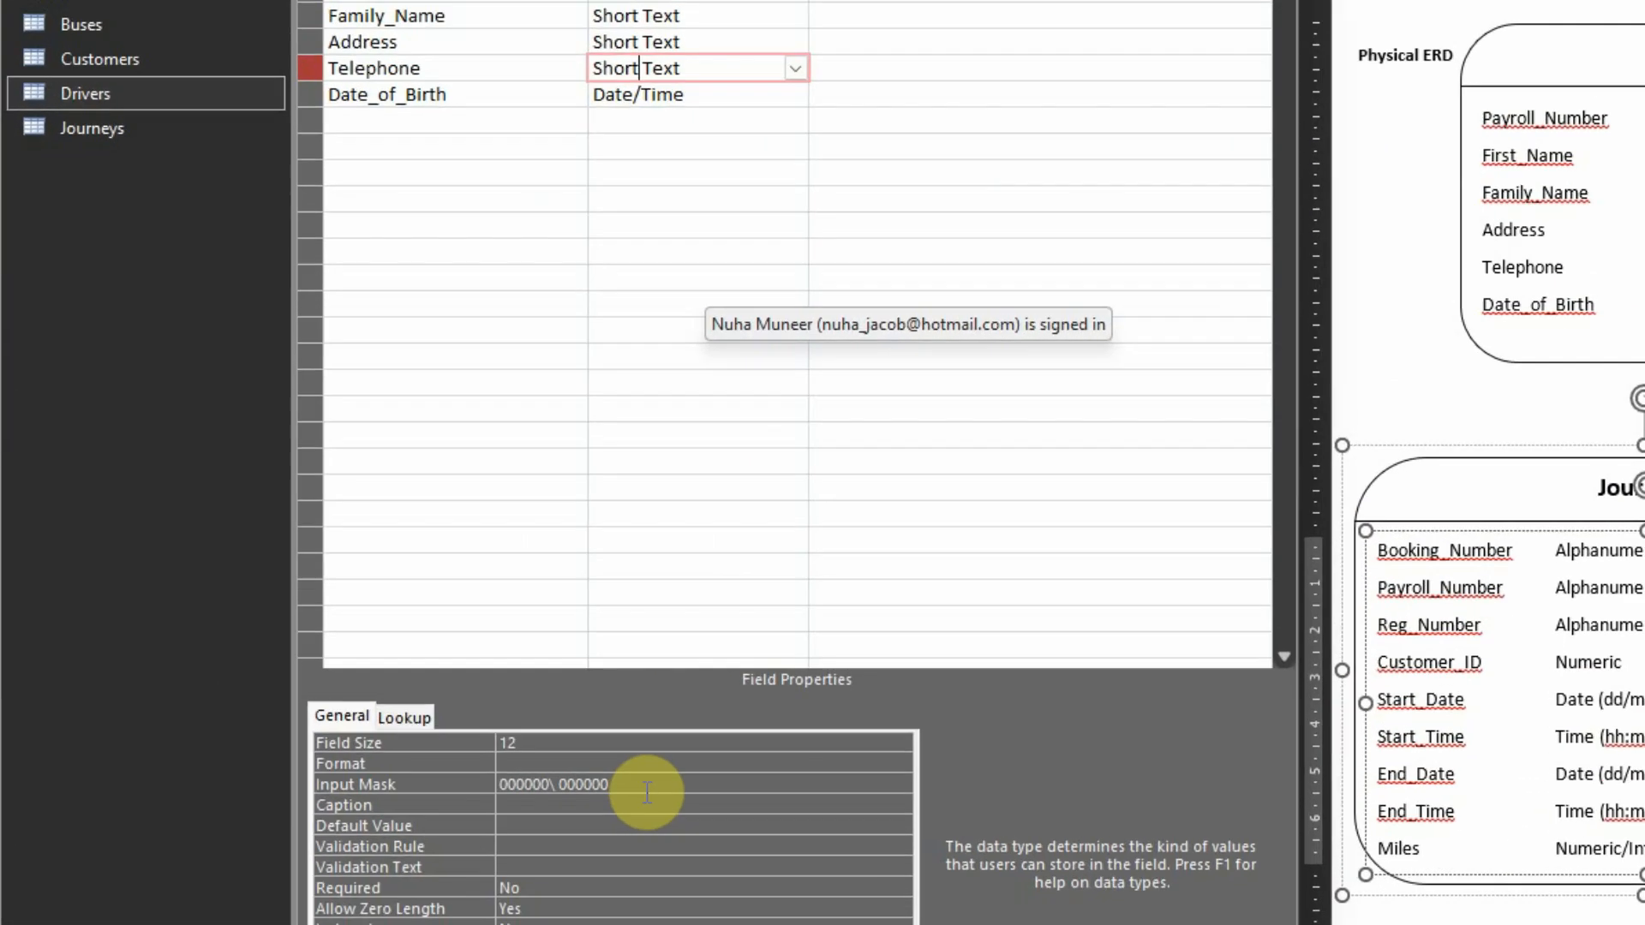
Clear the input mask of the Telephone field in the Drivers table.
{"action": "left_click", "coordinate": [392, 705]}
{"action": "left_click_drag", "start_coordinate": [588, 788], "coordinate": [399, 779]}
{"action": "key", "text": "Delete"}
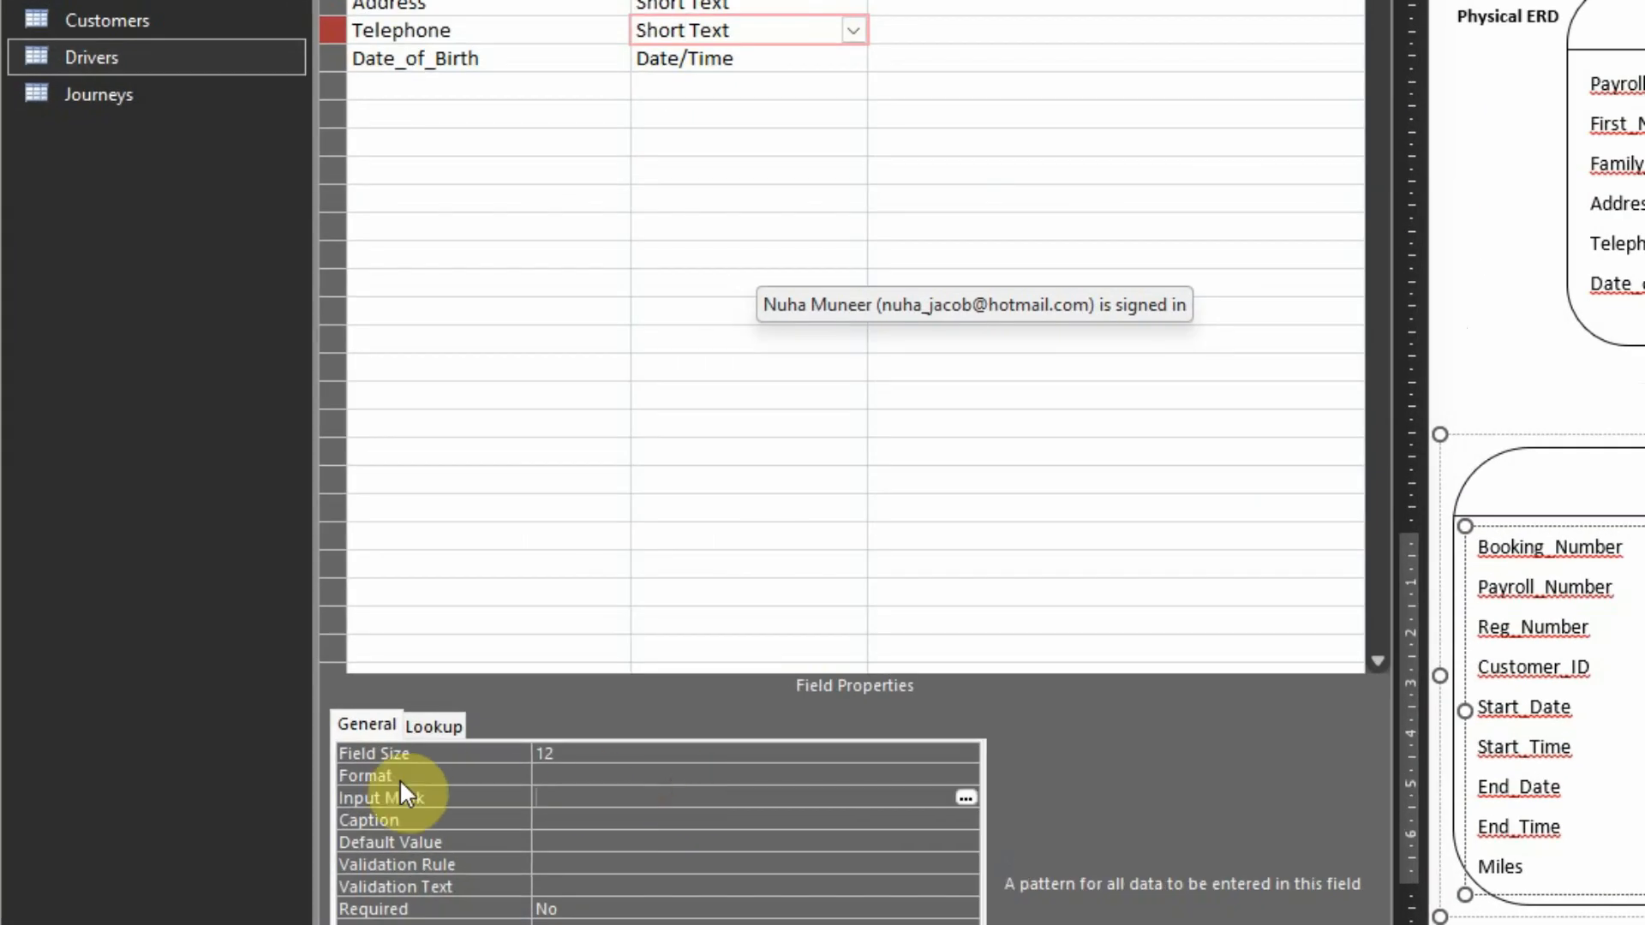
{"action": "type", "text": "00000 000000"}
{"action": "key", "text": "Return"}
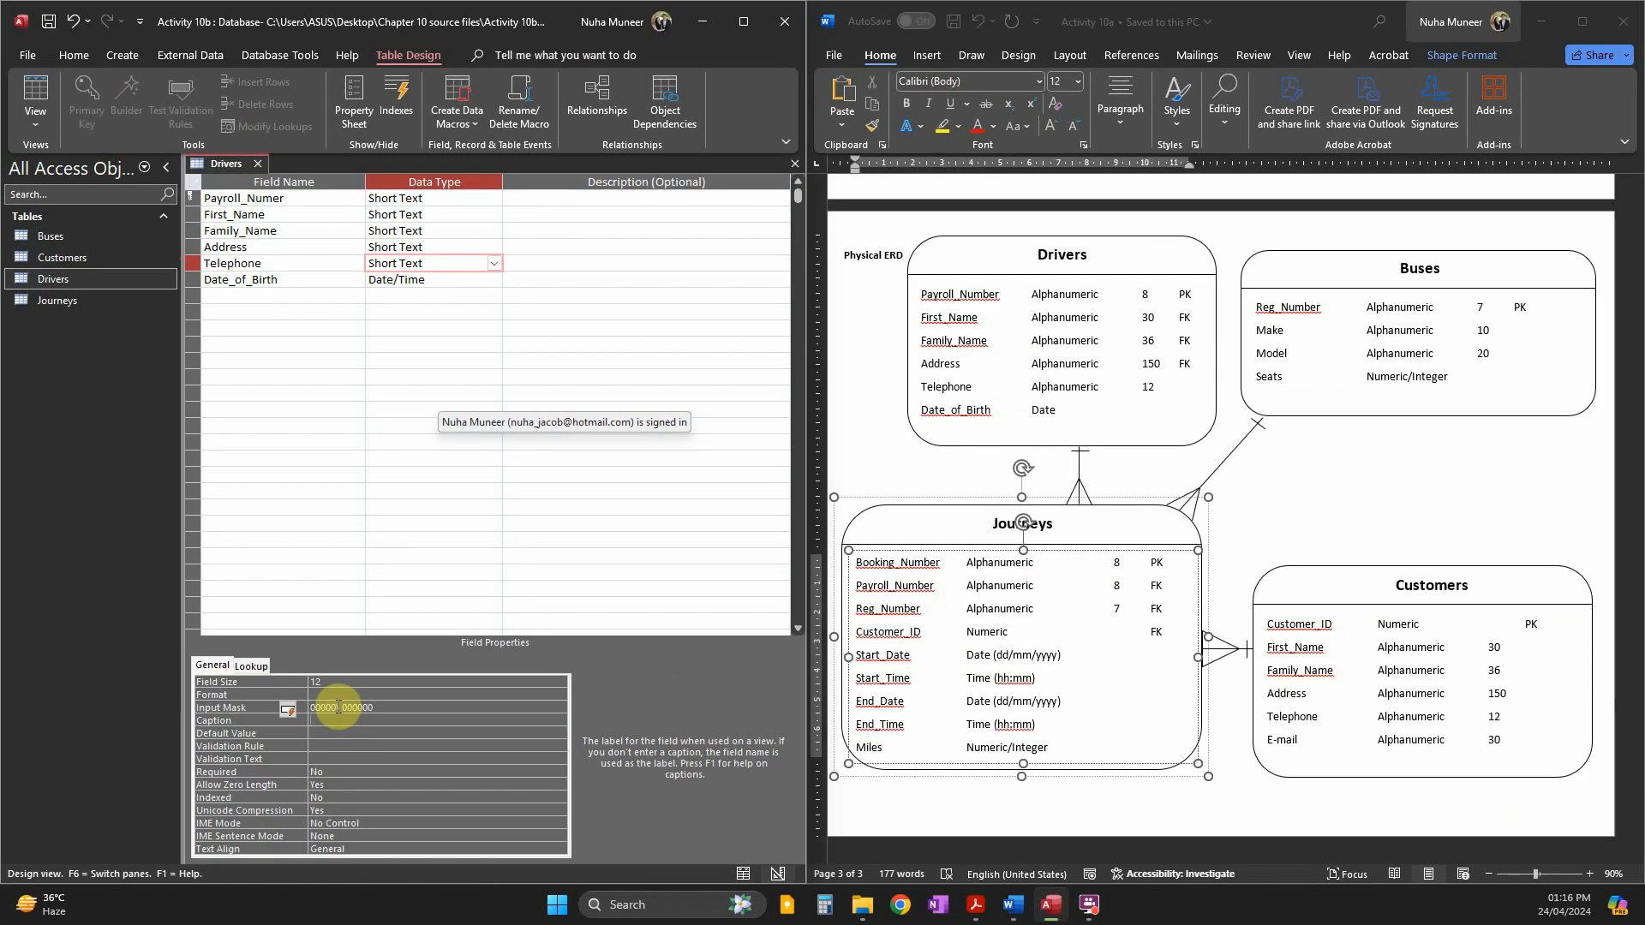
{"action": "left_click", "coordinate": [509, 205]}
{"action": "left_click", "coordinate": [430, 281]}
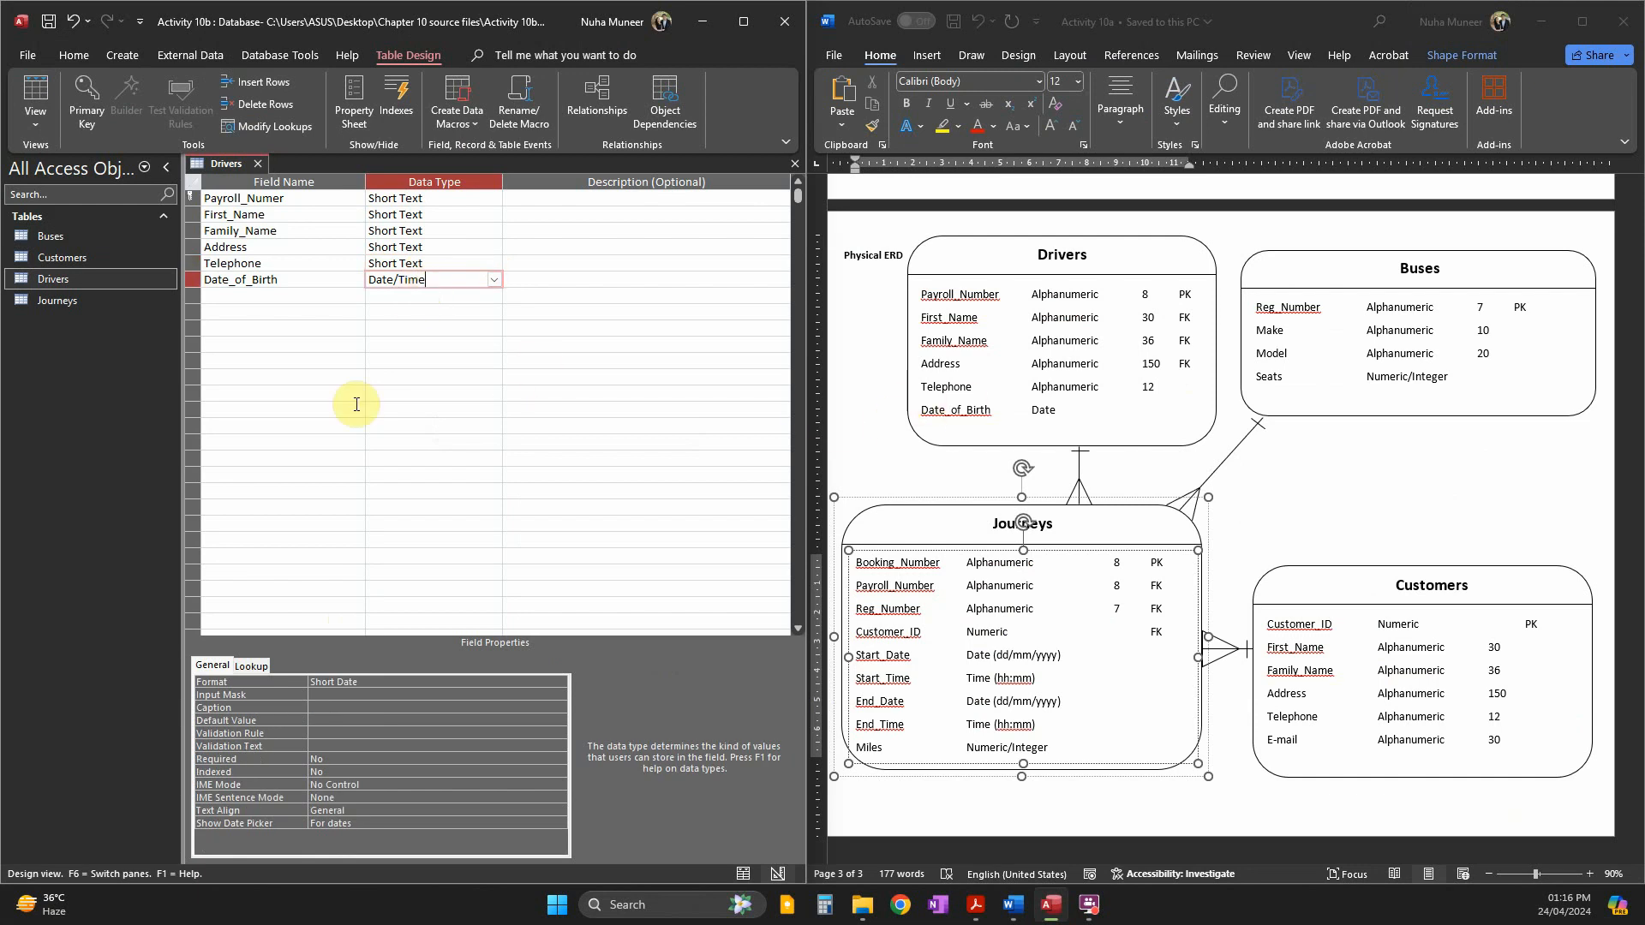
{"action": "left_click", "coordinate": [257, 164]}
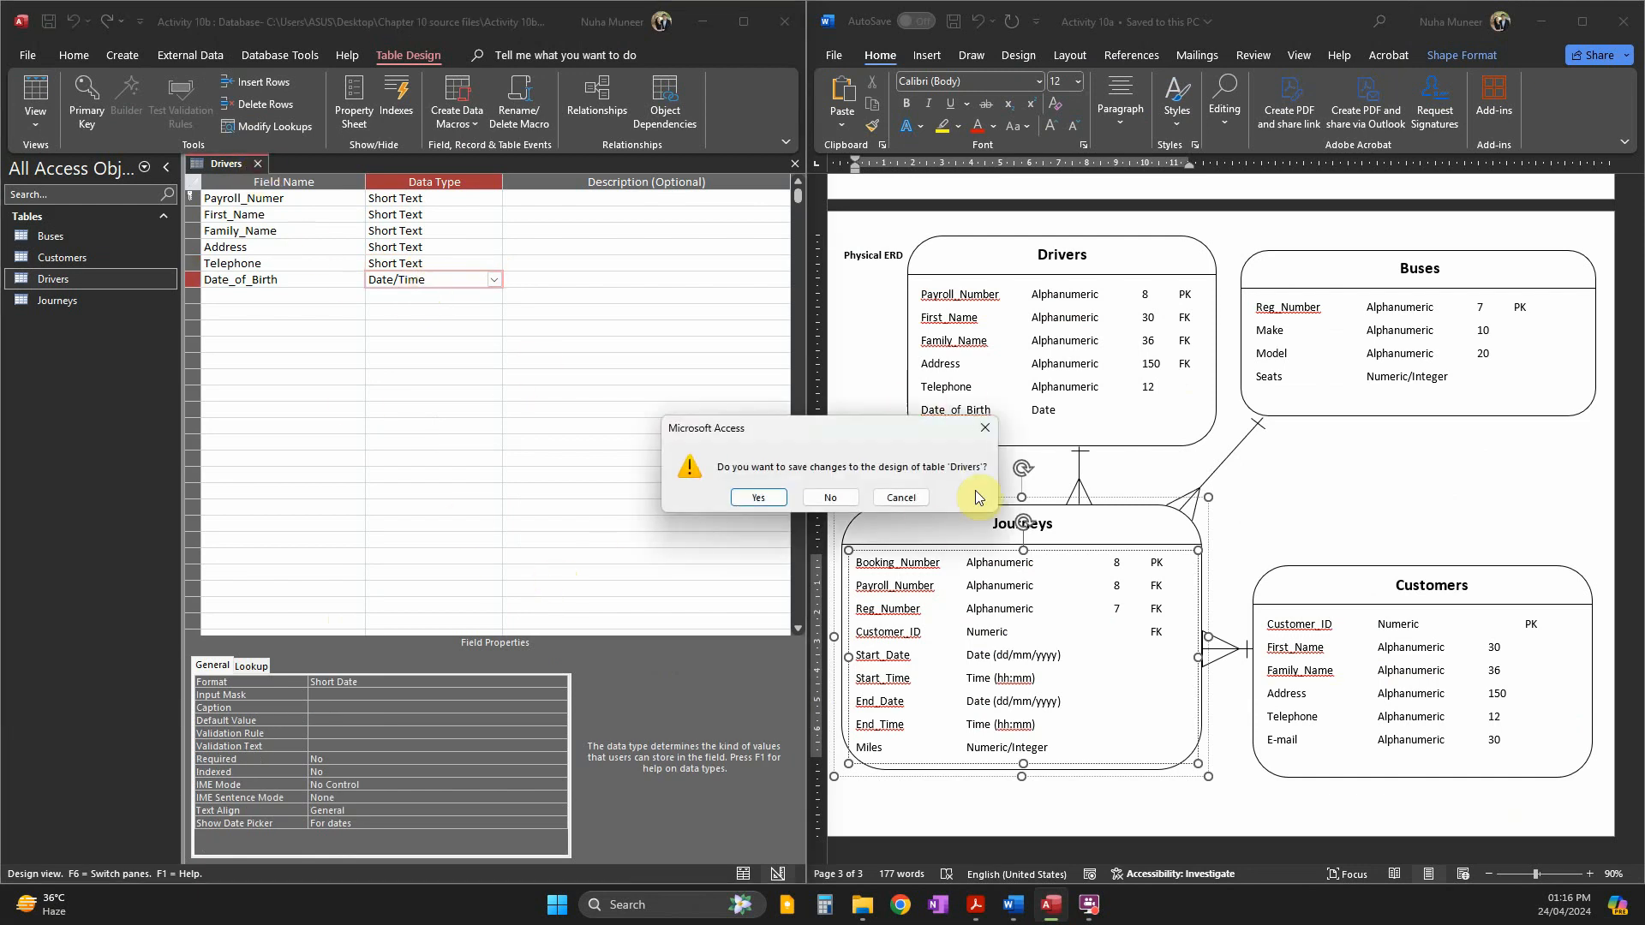
{"action": "left_click", "coordinate": [758, 497]}
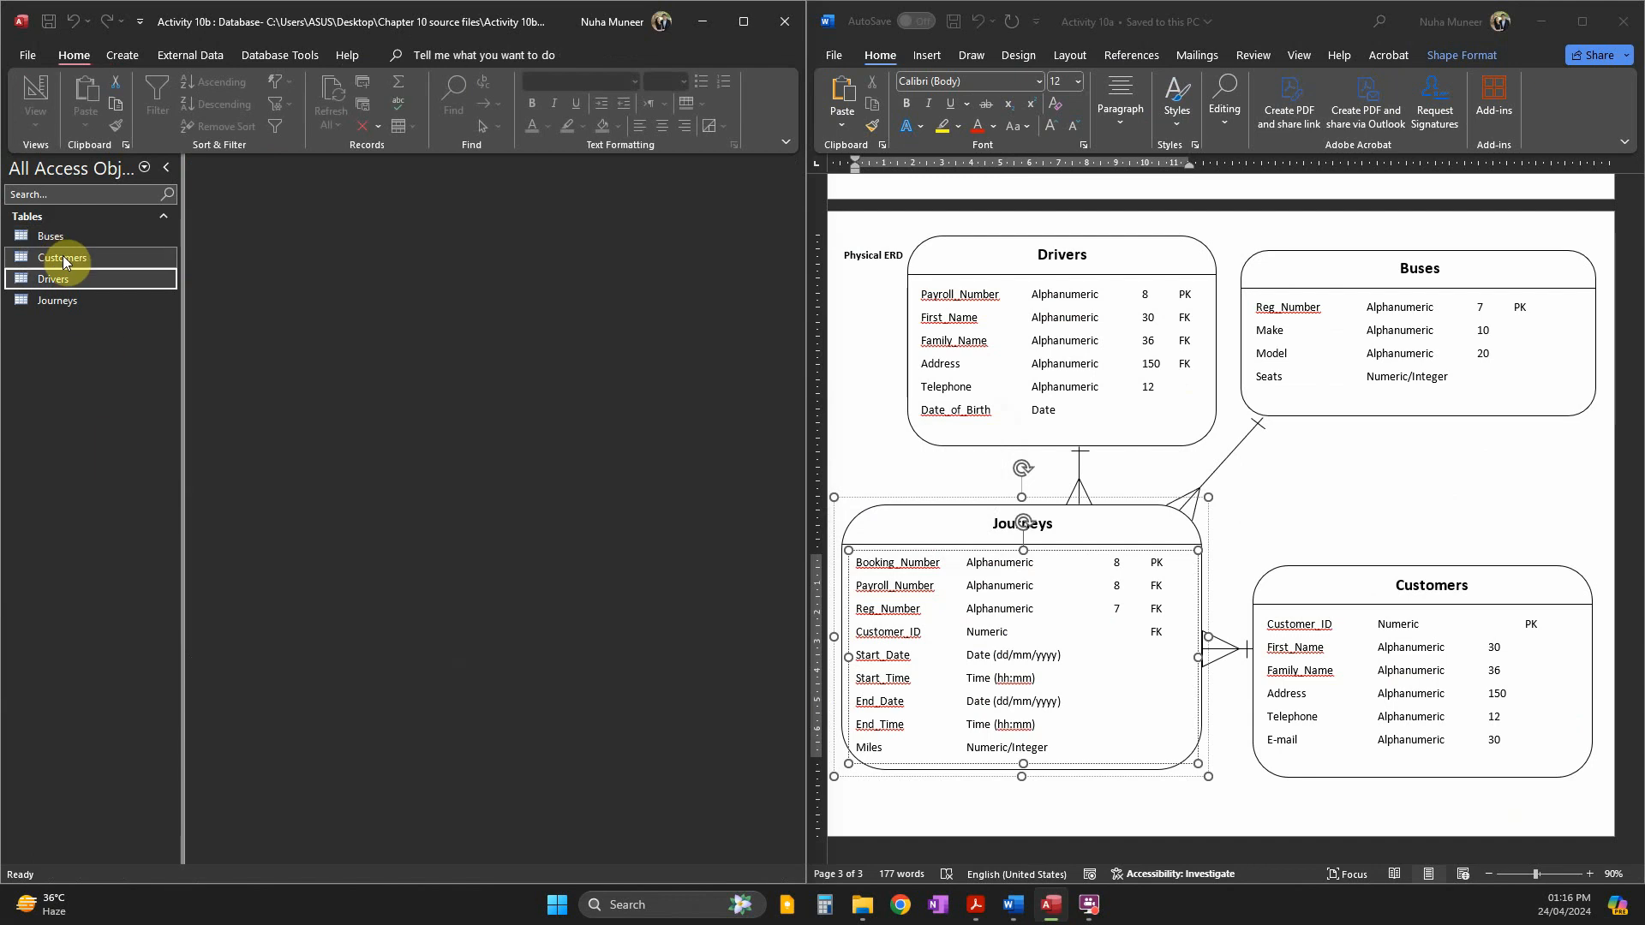
Check the data types and sizes of the Customers table's fields in Design view against the physical ERD, and close the table.
{"action": "double_click", "coordinate": [62, 255]}
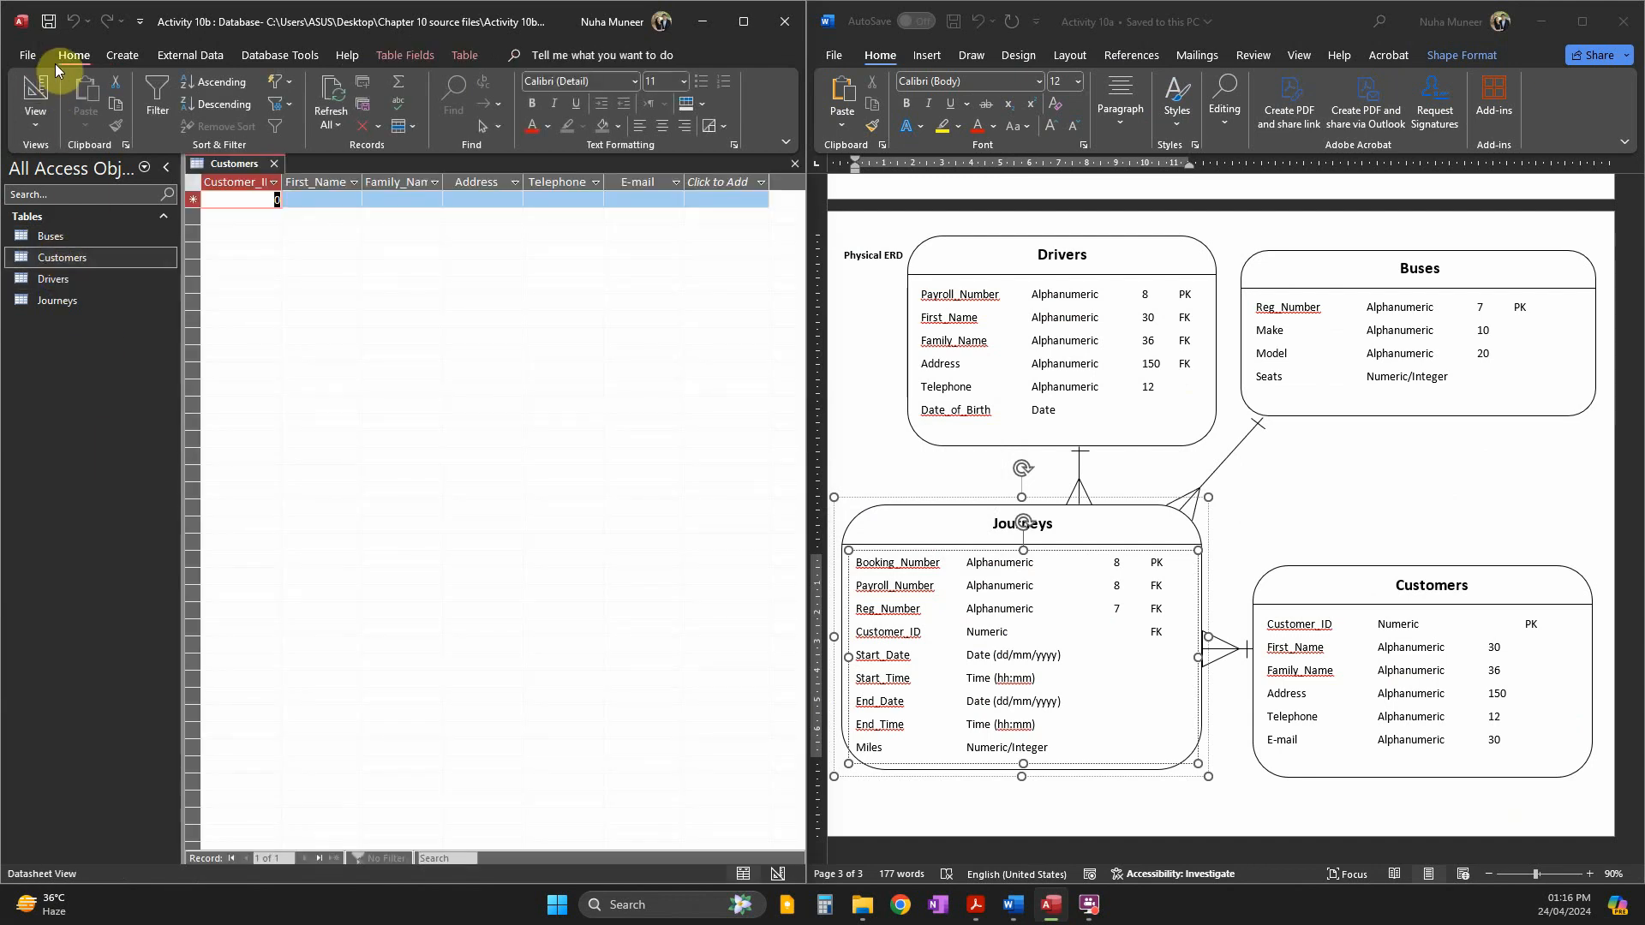
{"action": "left_click", "coordinate": [43, 86]}
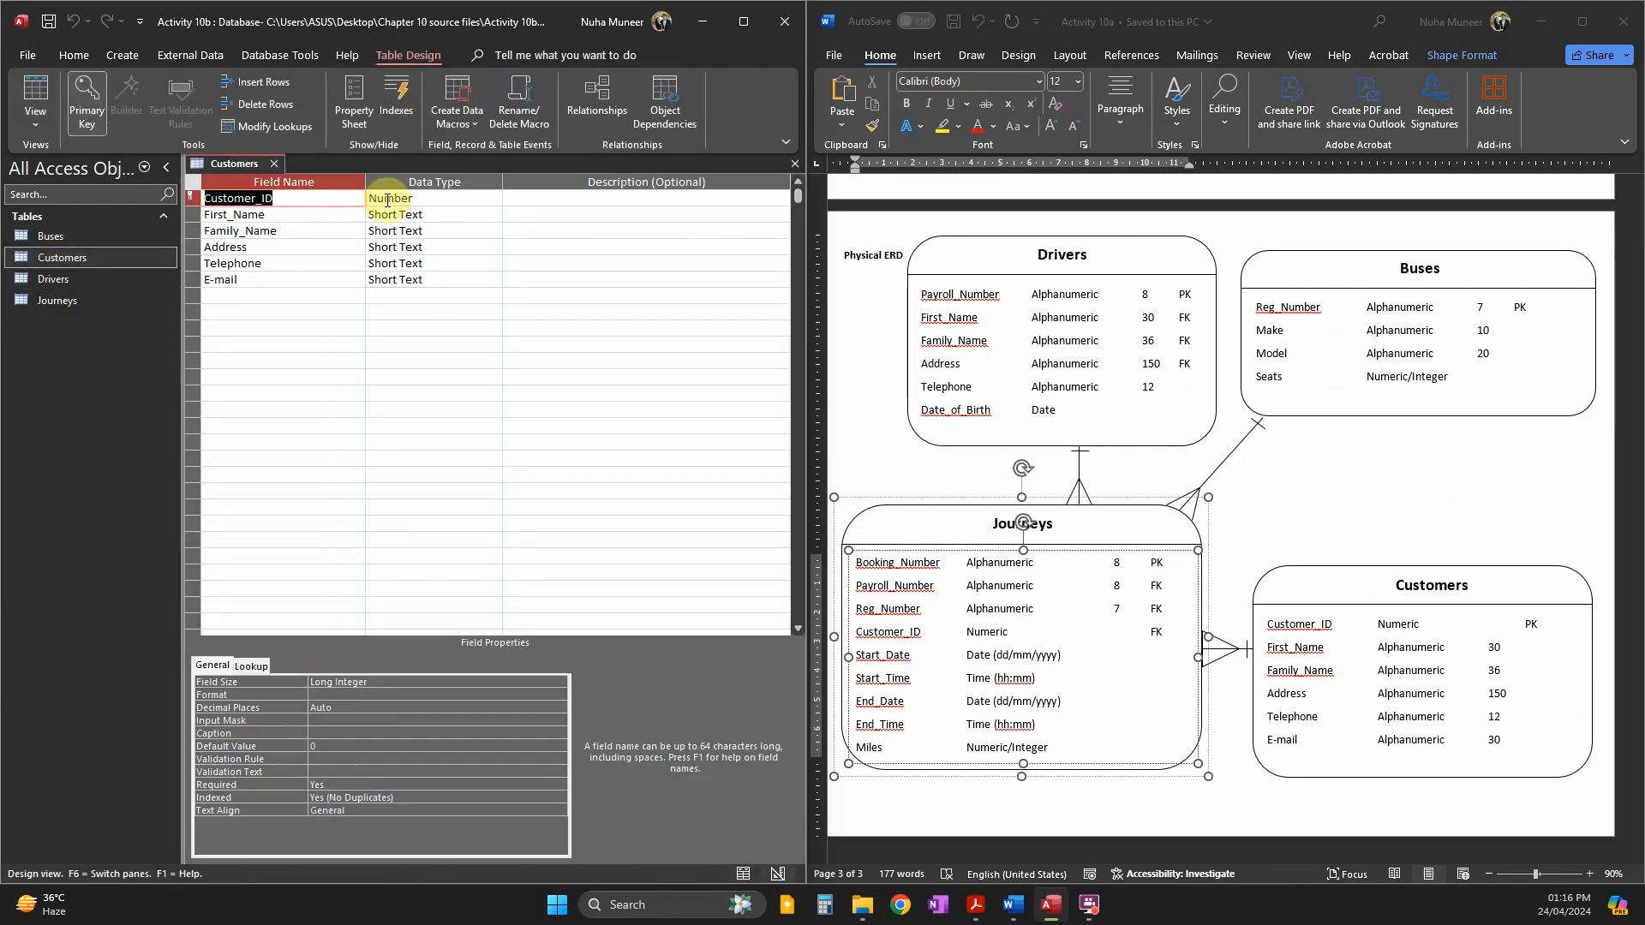
{"action": "left_click", "coordinate": [407, 216]}
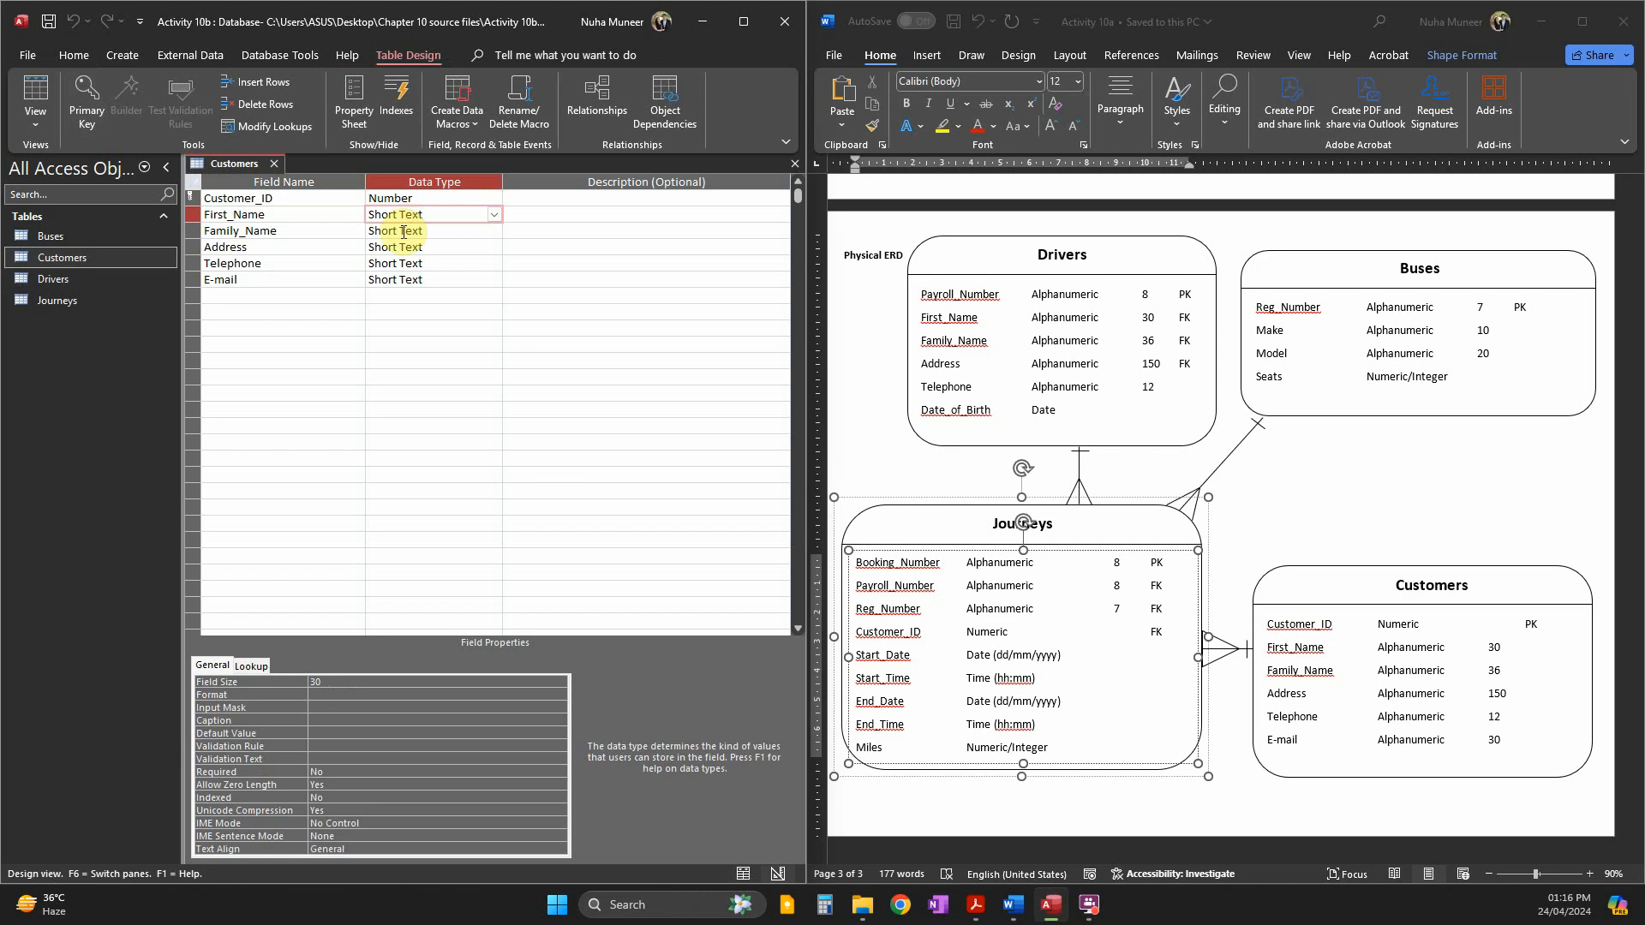
{"action": "left_click", "coordinate": [403, 232]}
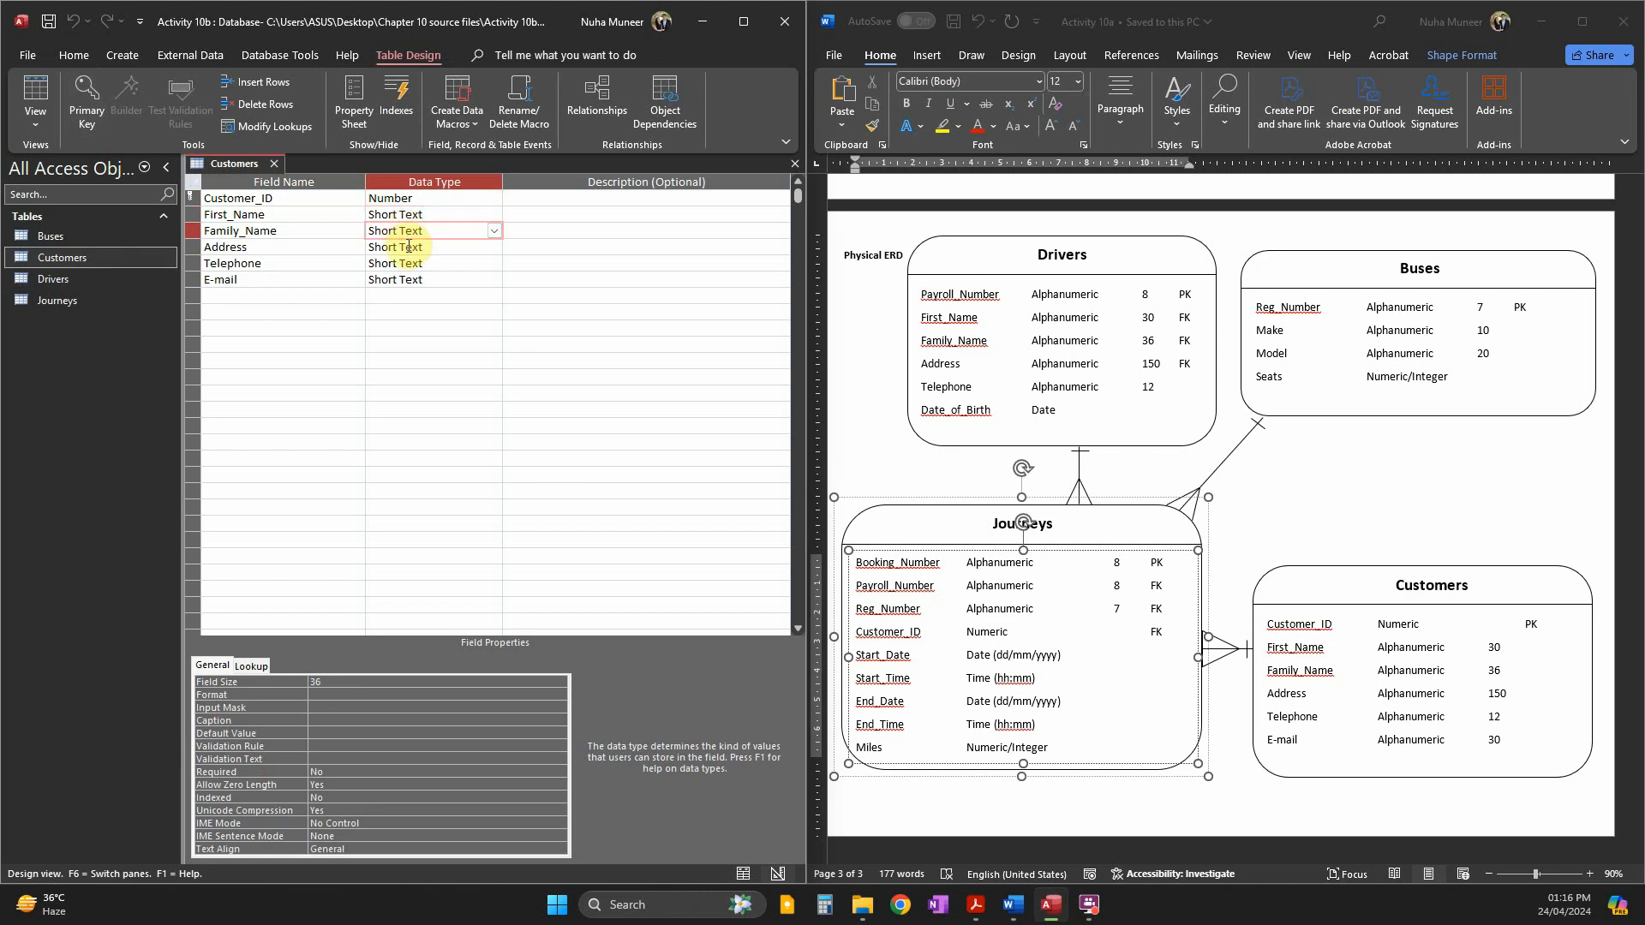
{"action": "left_click", "coordinate": [409, 247]}
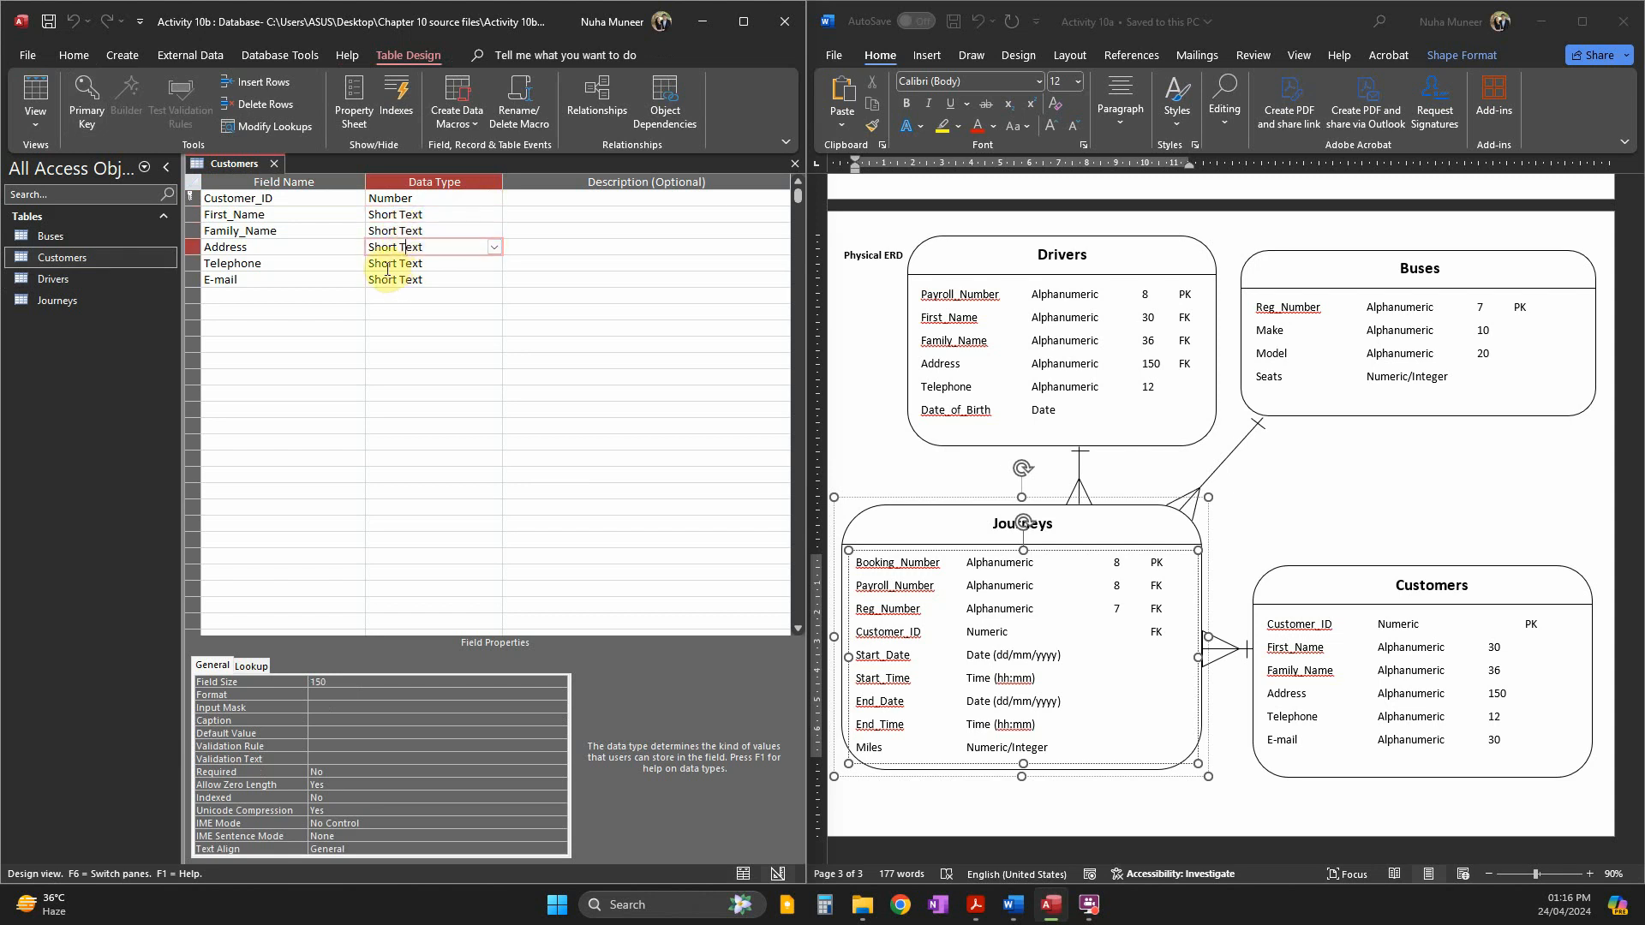
{"action": "left_click", "coordinate": [386, 265]}
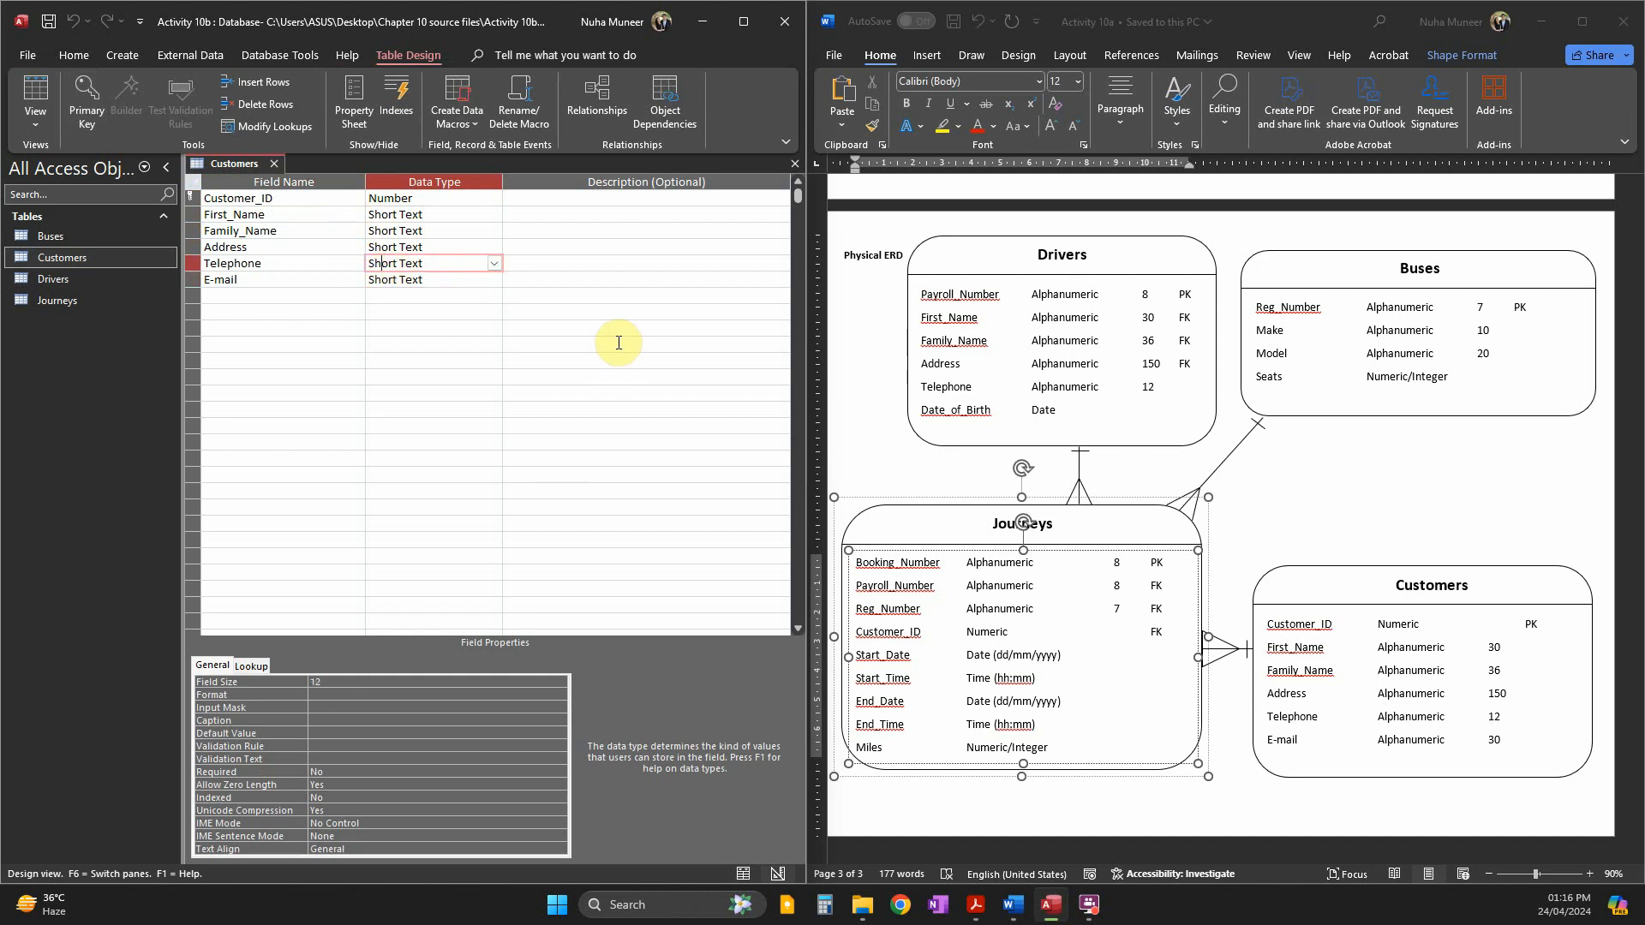
{"action": "left_click", "coordinate": [274, 162]}
Open the Buses table in Design view and check each field's data type and size against the physical ERD.
{"action": "left_click", "coordinate": [65, 238]}
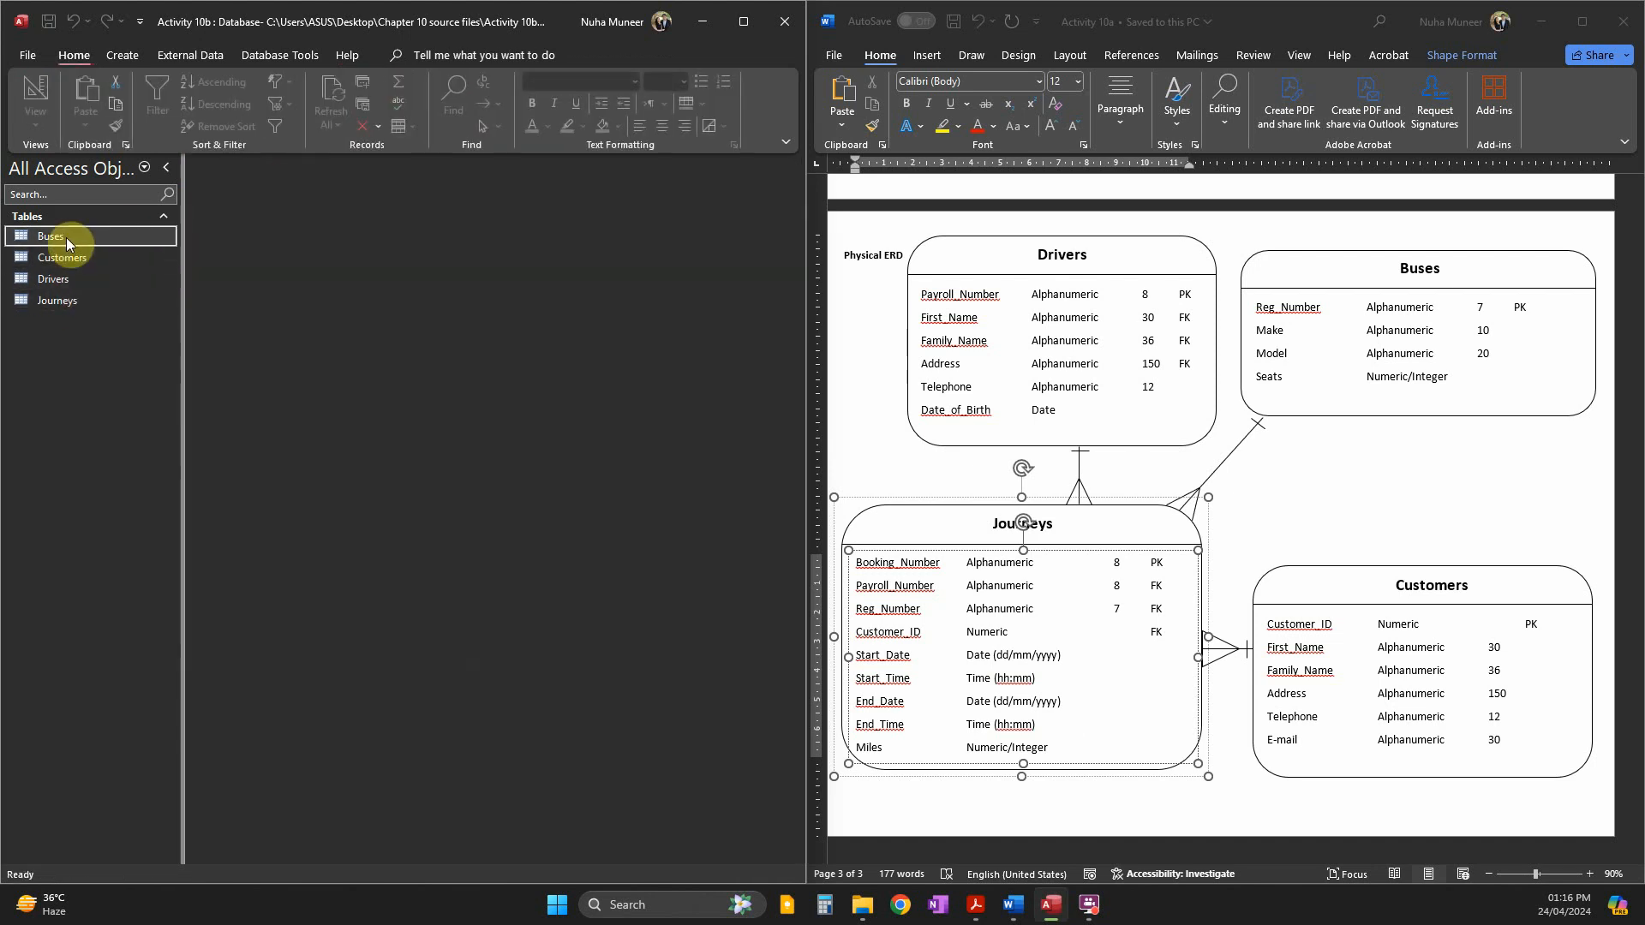
{"action": "double_click", "coordinate": [65, 239]}
{"action": "left_click", "coordinate": [34, 94]}
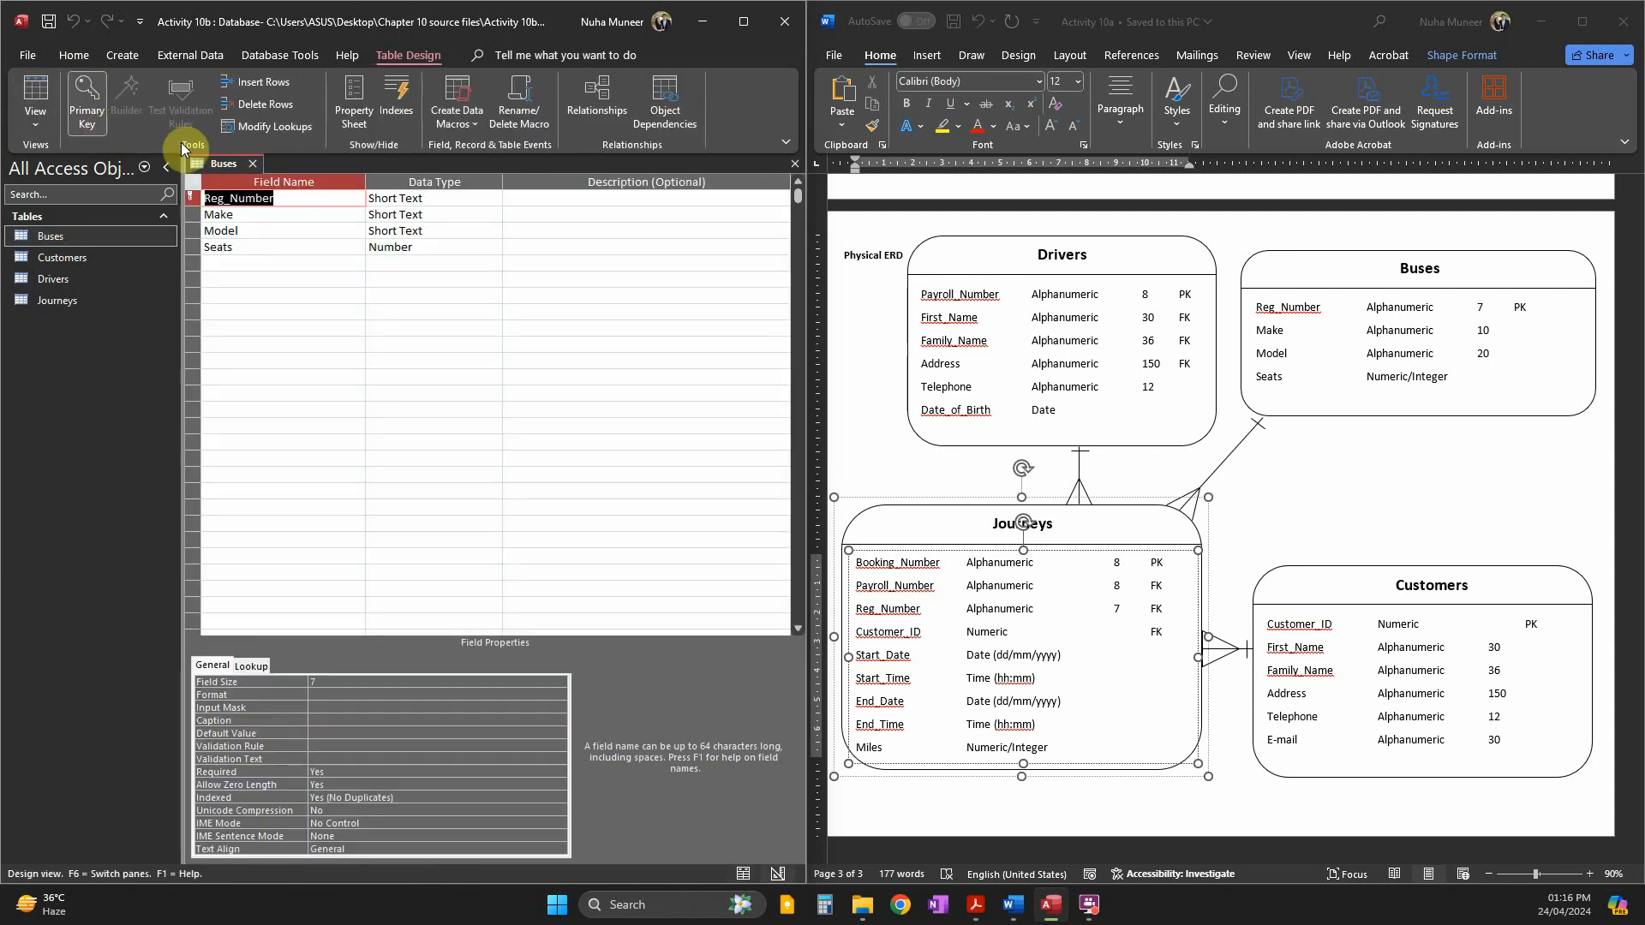
{"action": "left_click", "coordinate": [449, 199]}
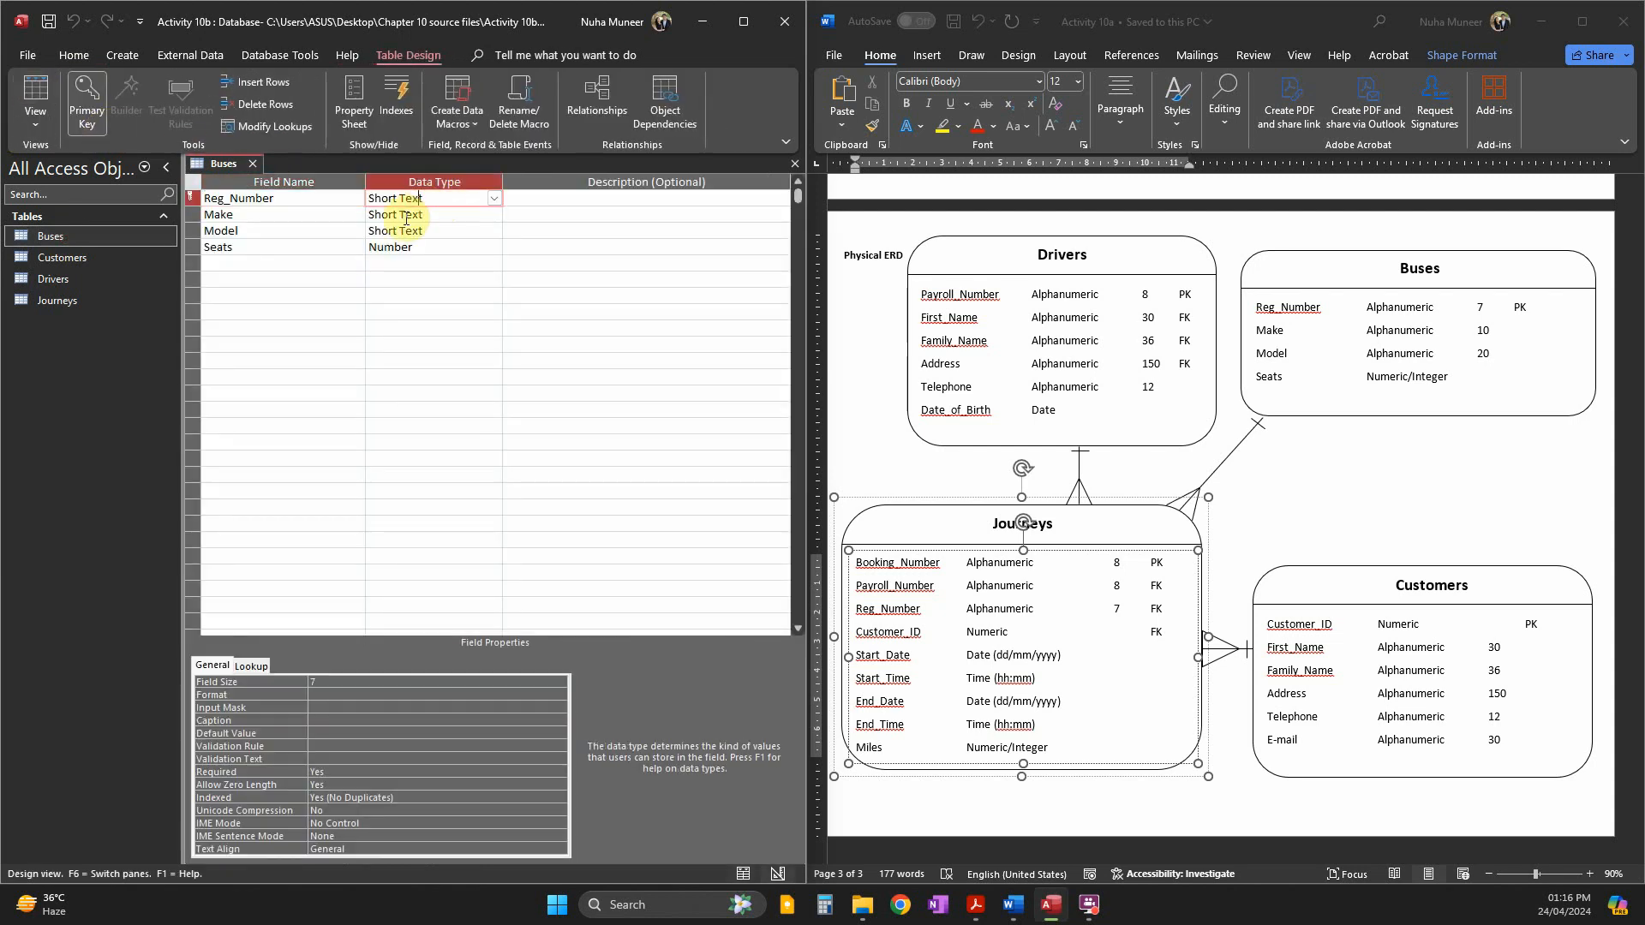
{"action": "left_click", "coordinate": [406, 216]}
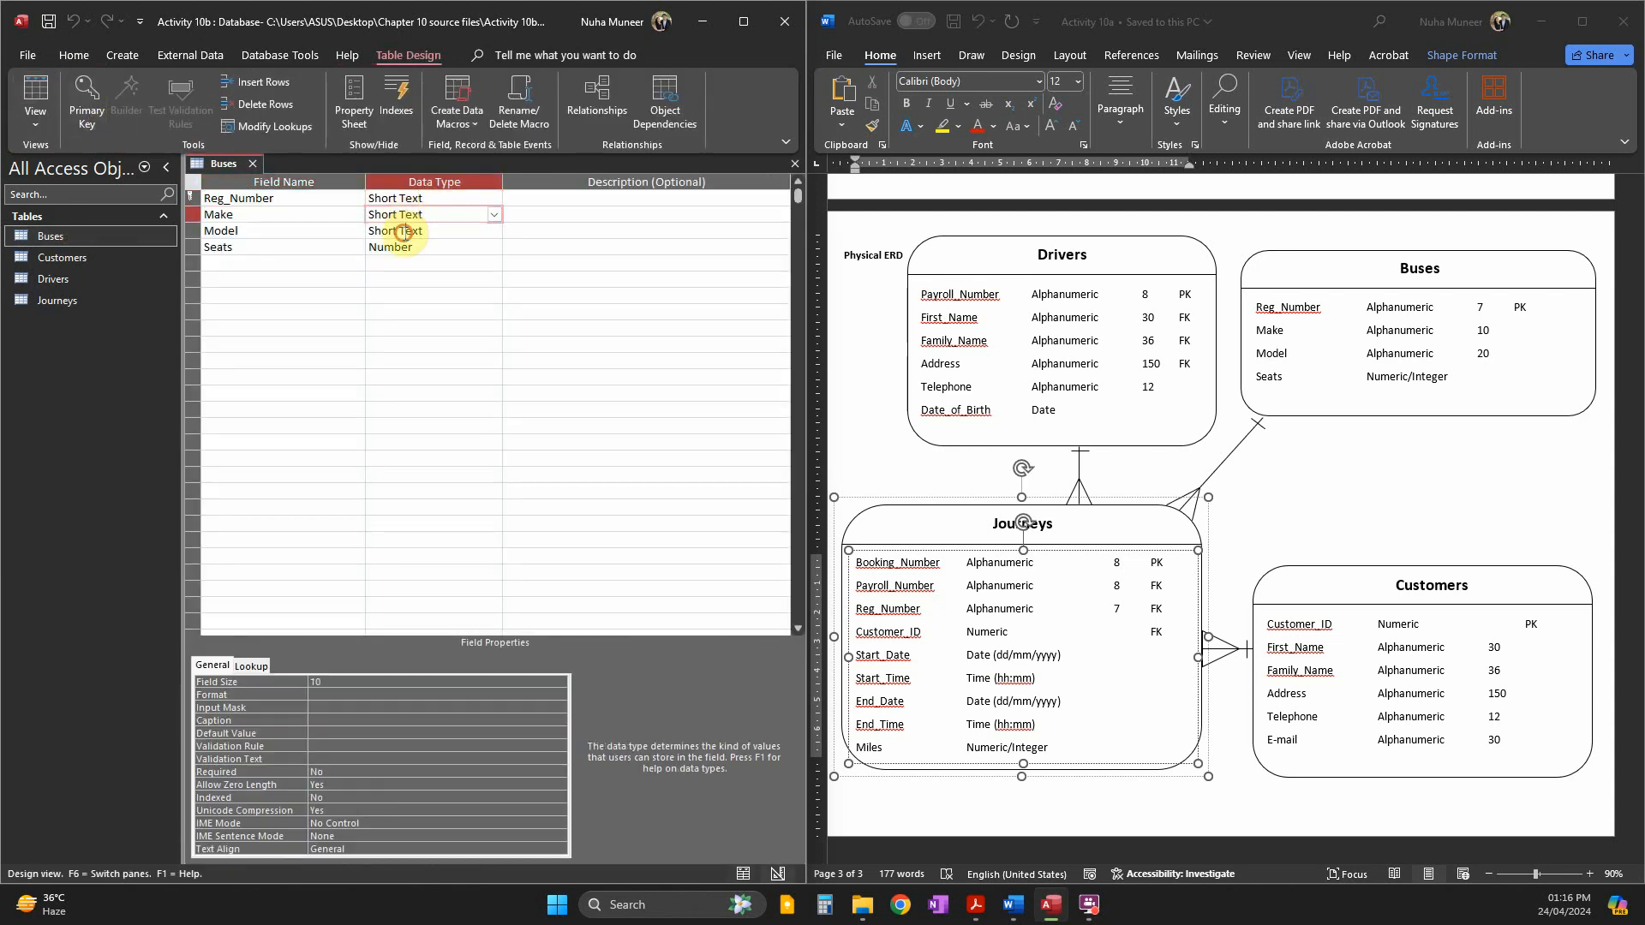
{"action": "left_click", "coordinate": [404, 231]}
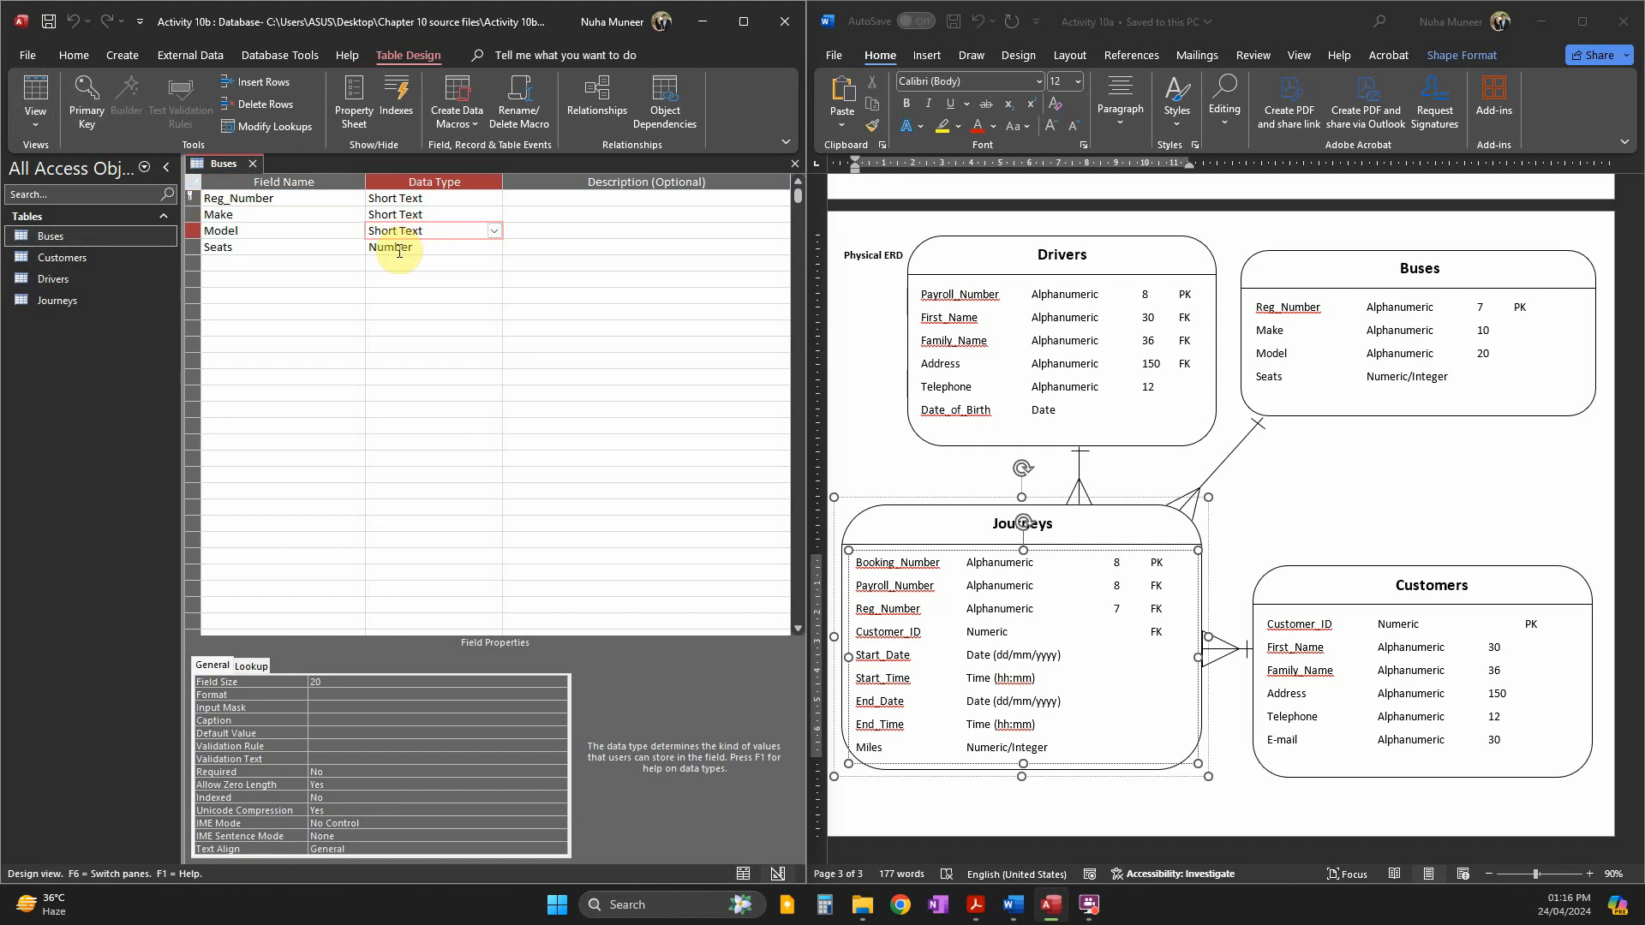
{"action": "left_click", "coordinate": [399, 250]}
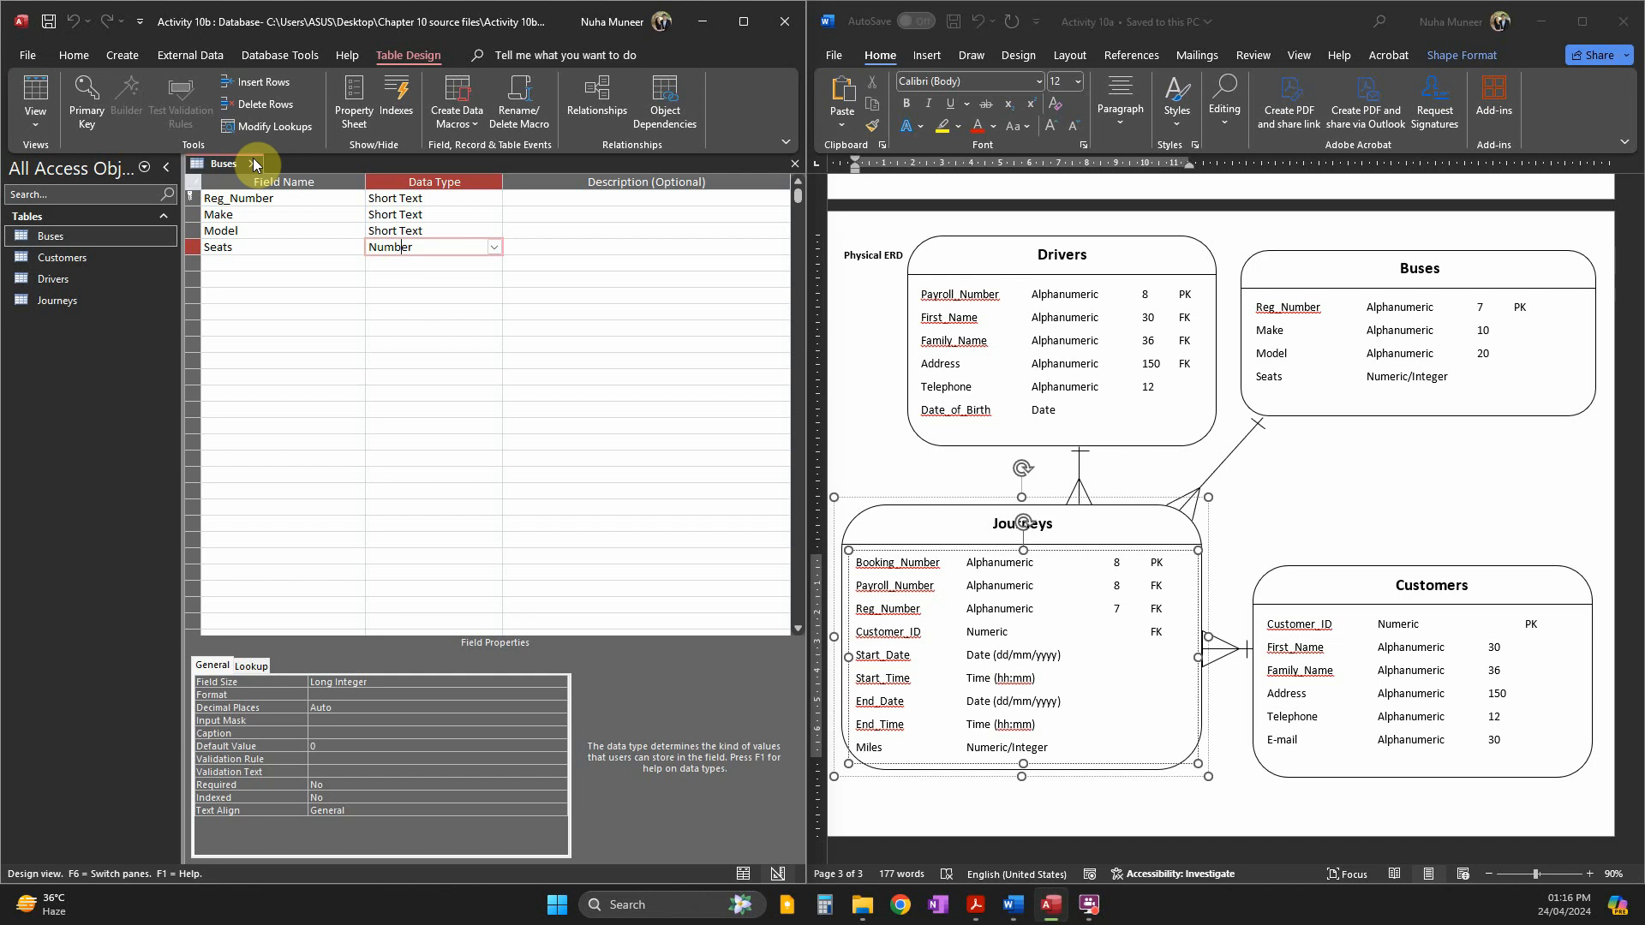
Switch to the Activity 10b document in Word and enter the heading "Journey's table" with a new line below it.
{"action": "left_click", "coordinate": [1013, 905]}
{"action": "left_click", "coordinate": [1090, 827]}
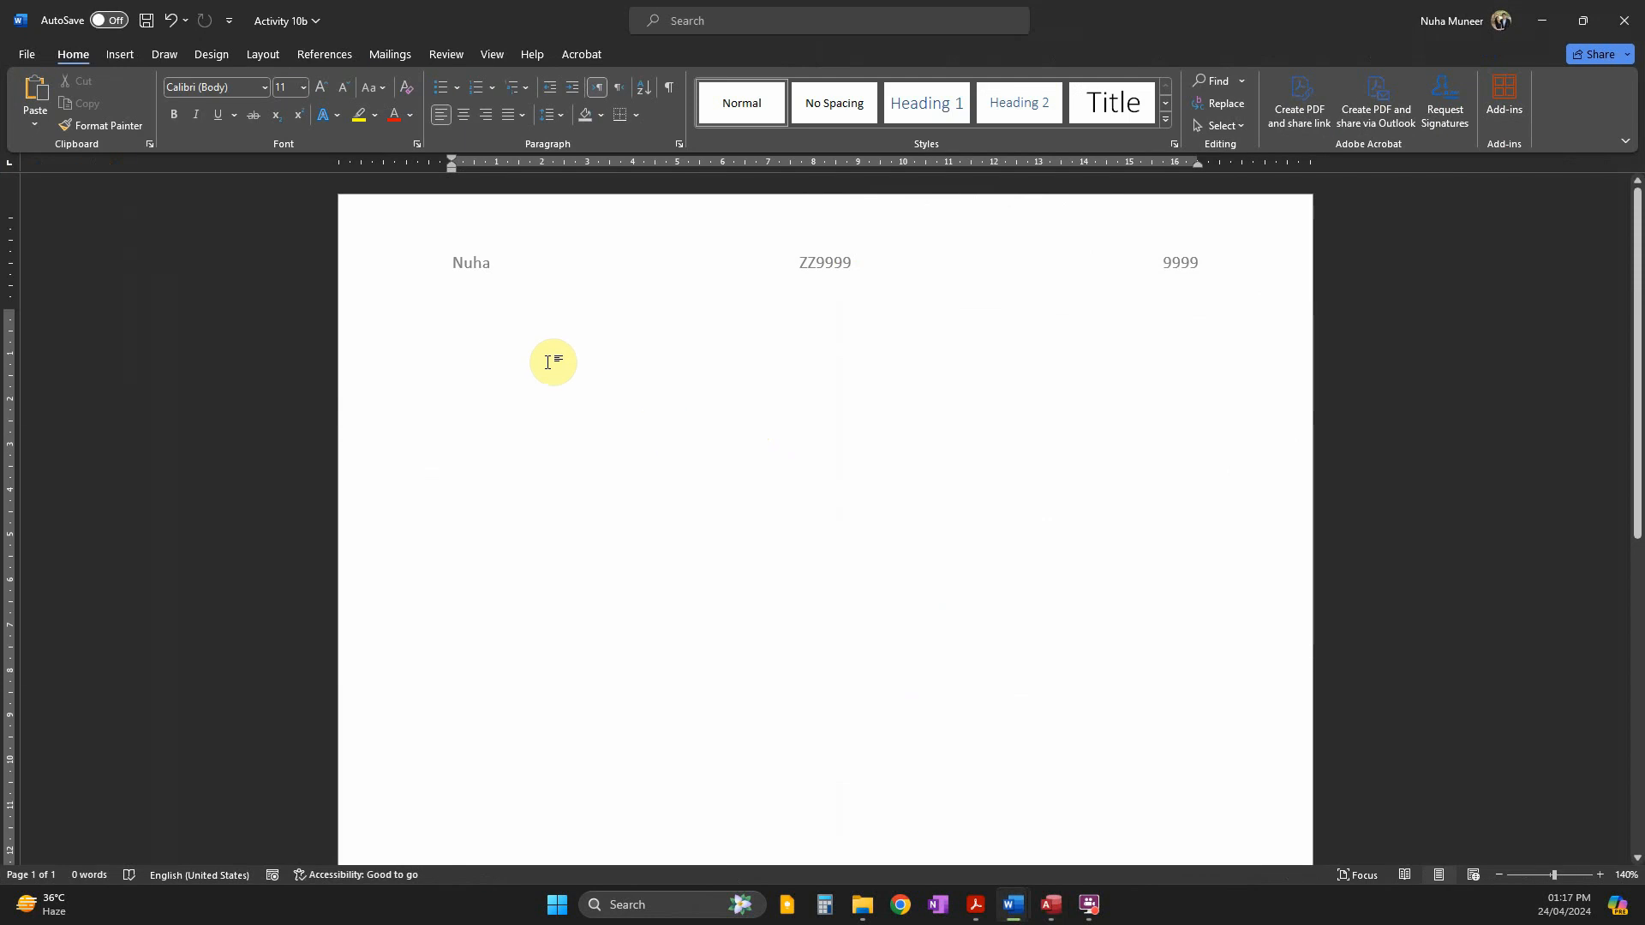
{"action": "type", "text": "Ju"}
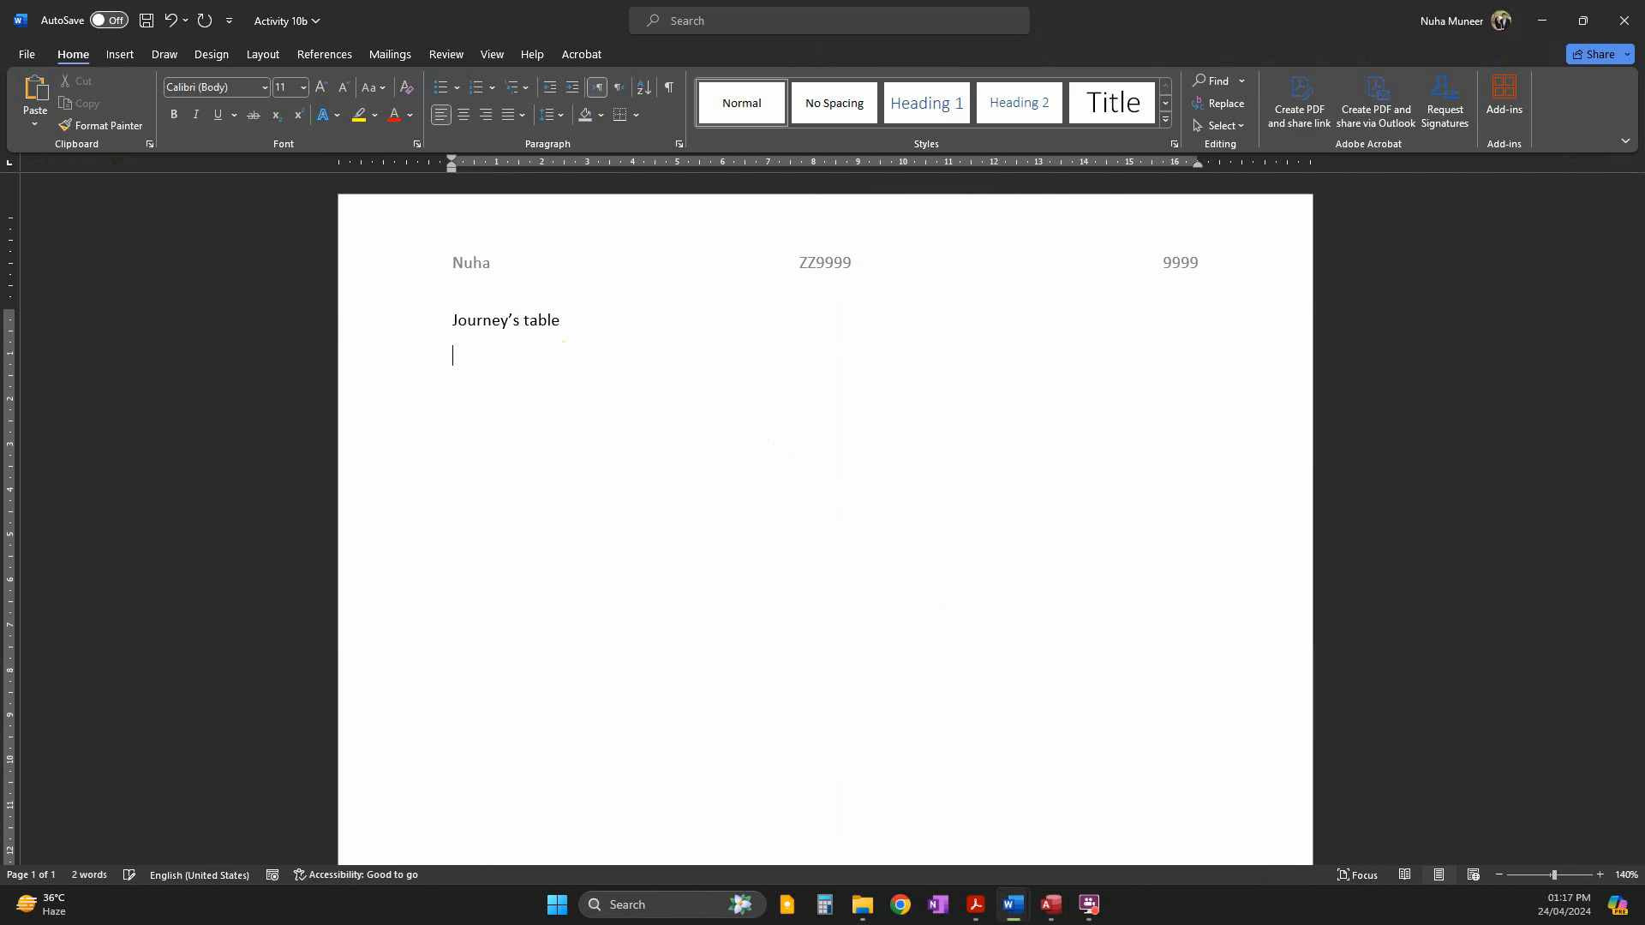
Return to Access, close the Buses table and open the Journeys table in Design view.
{"action": "key", "text": "alt+Tab"}
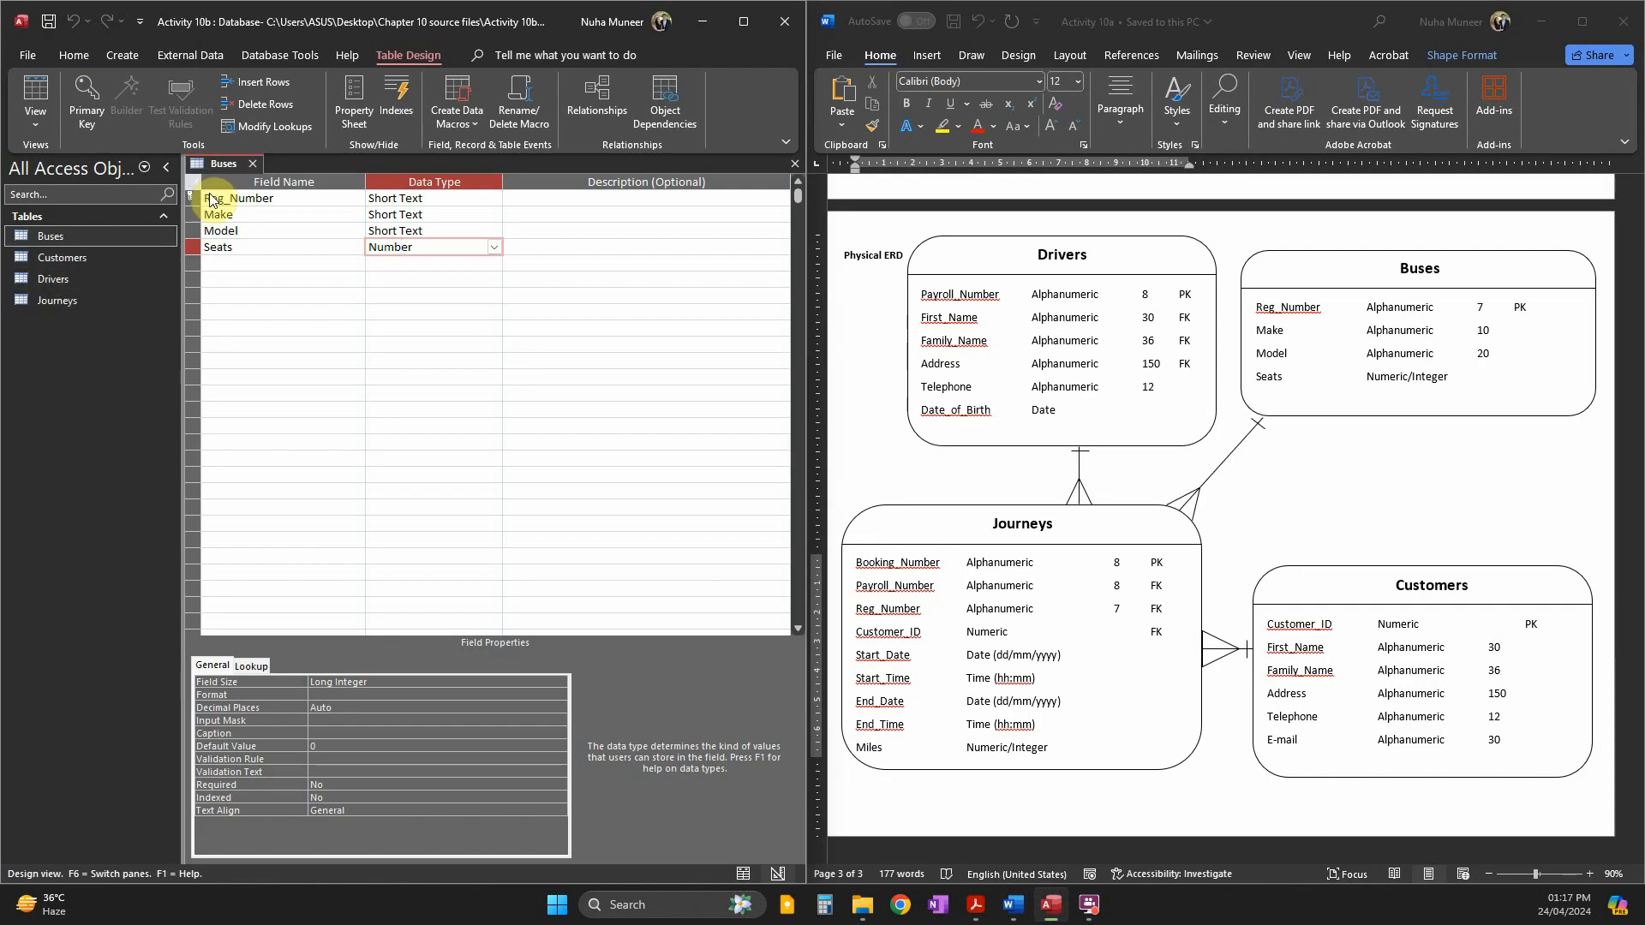
{"action": "left_click", "coordinate": [252, 164]}
{"action": "double_click", "coordinate": [51, 300]}
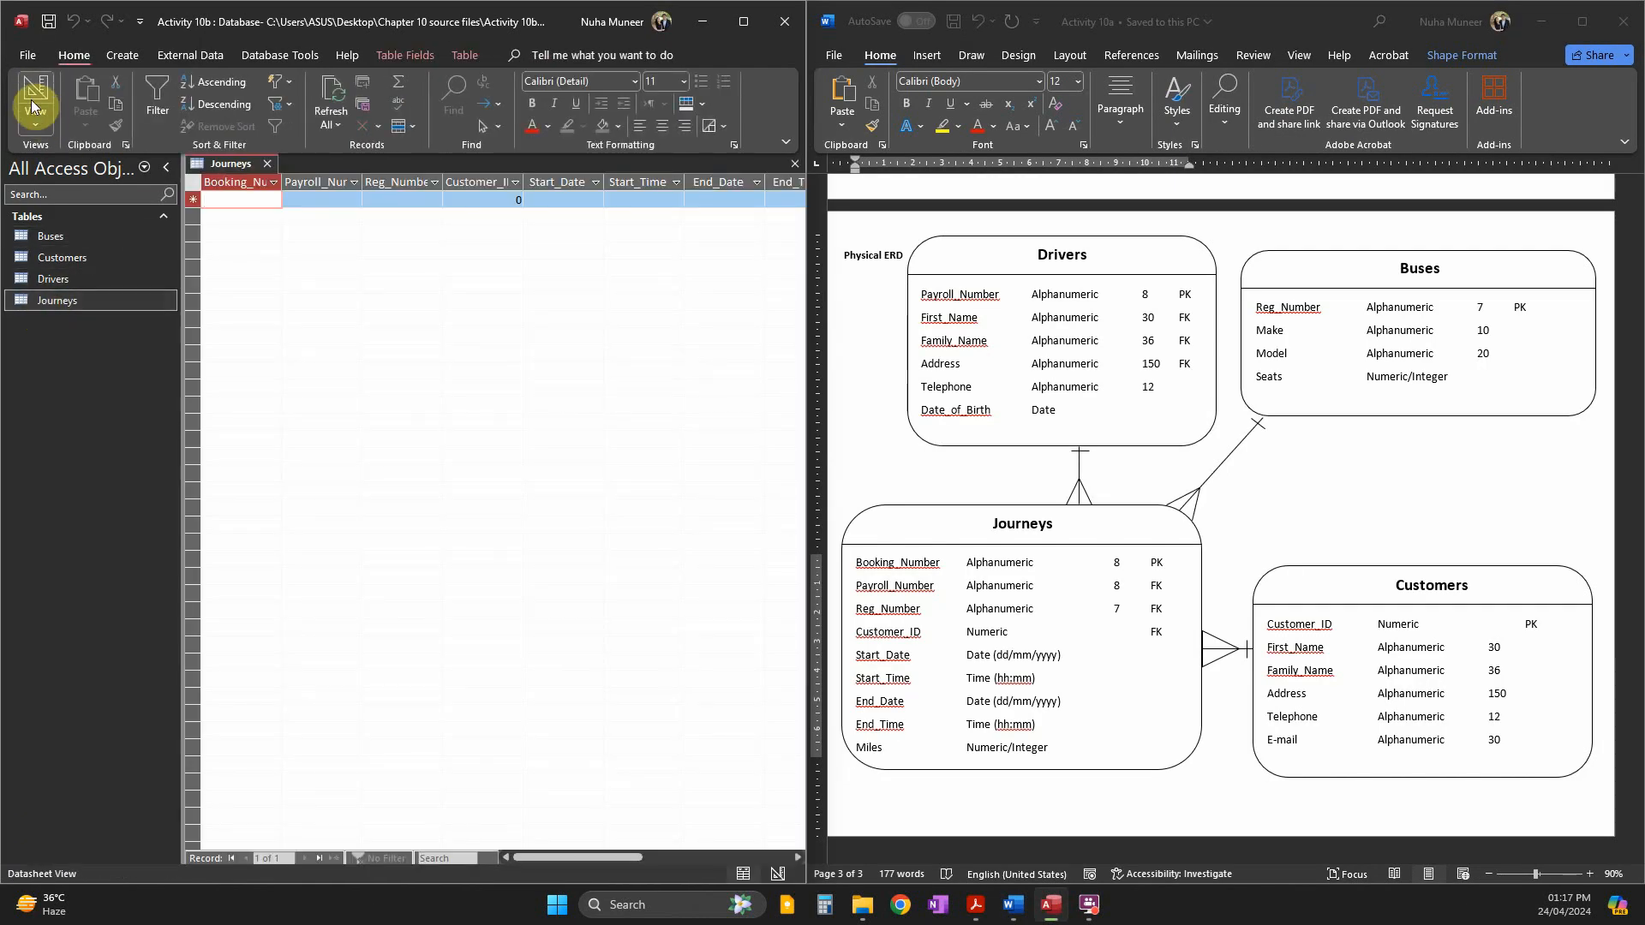
{"action": "left_click", "coordinate": [43, 108]}
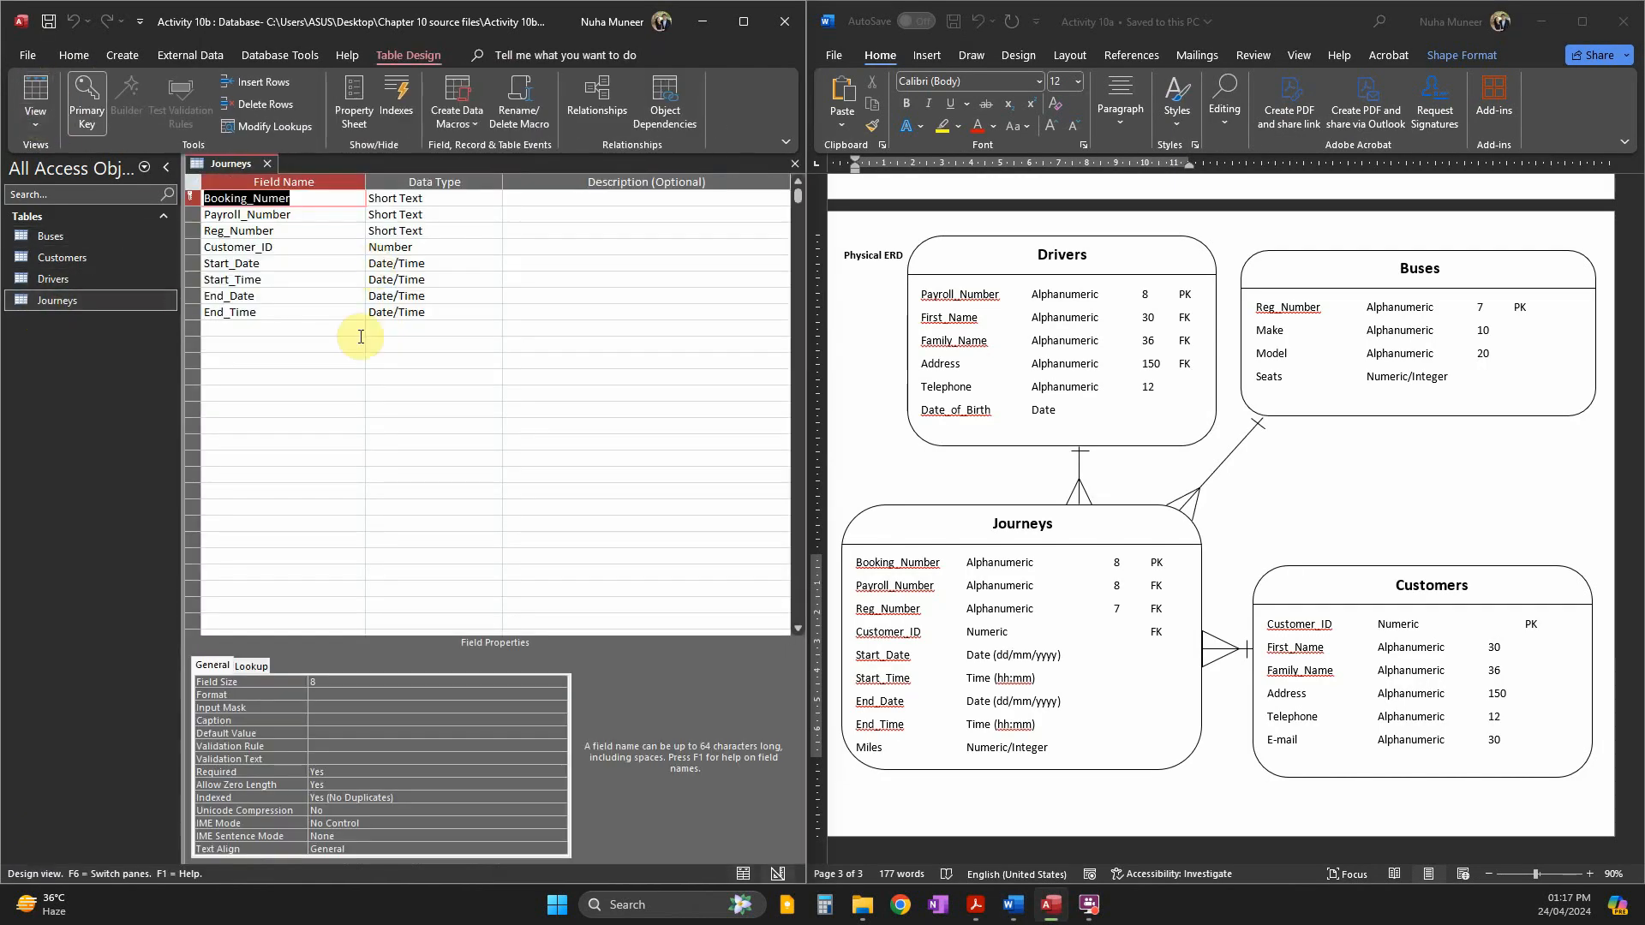
Capture the Journeys design with the Booking_Numer field's properties, and paste the screenshot under the heading in the Word document.
{"action": "left_click", "coordinate": [406, 200]}
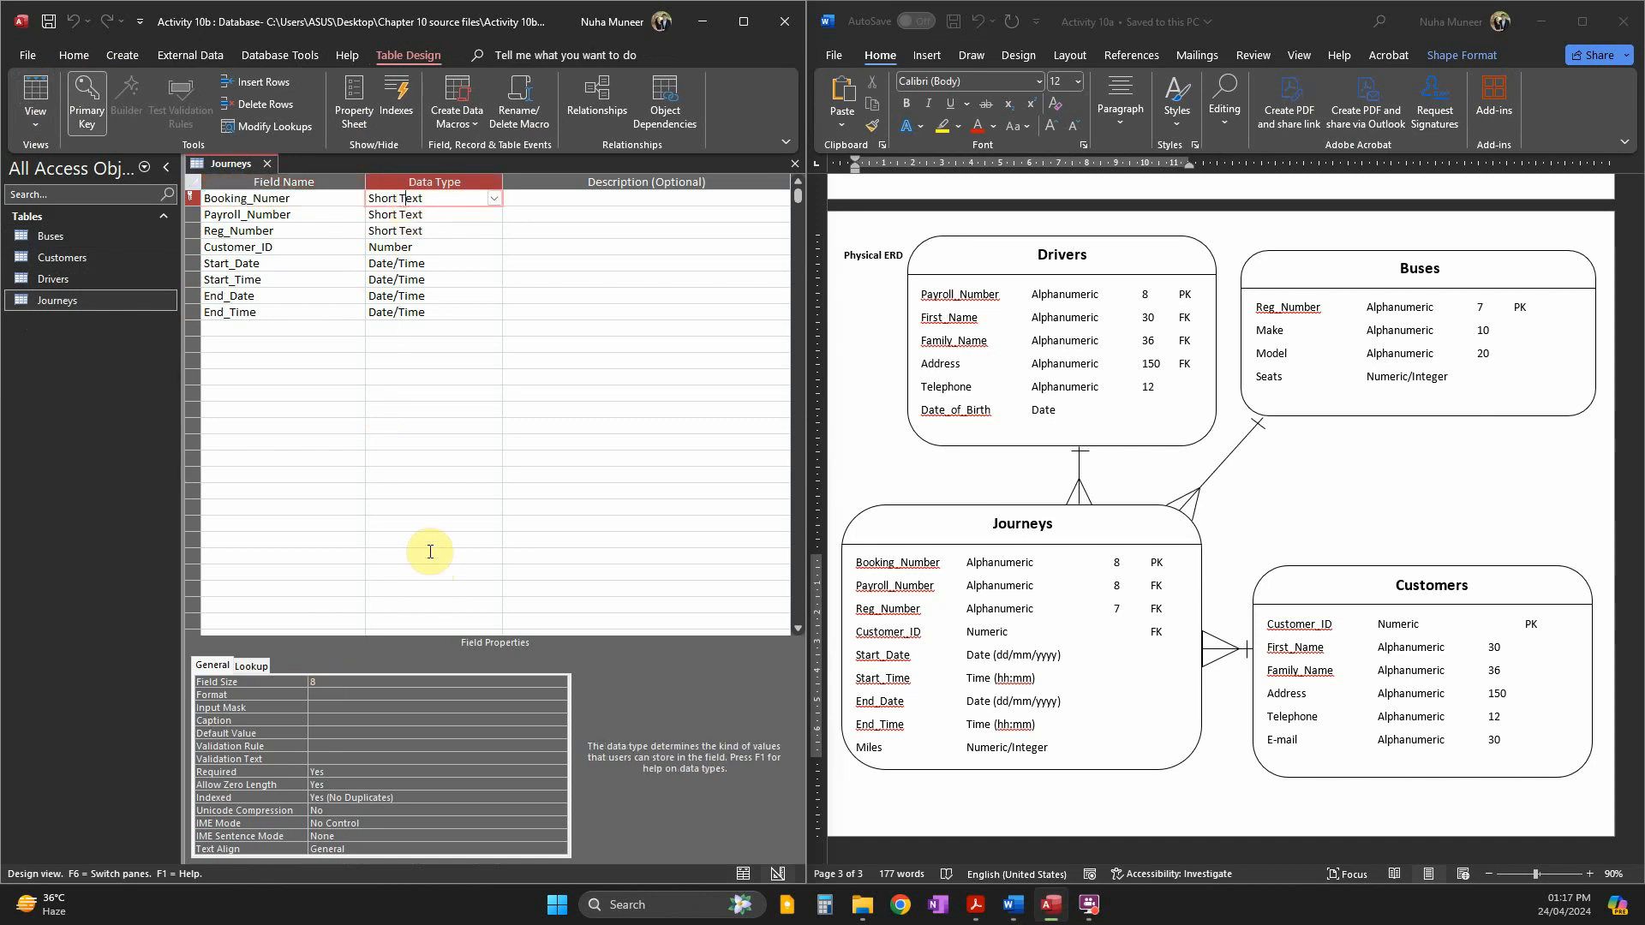
{"action": "key", "text": "super+shift+s"}
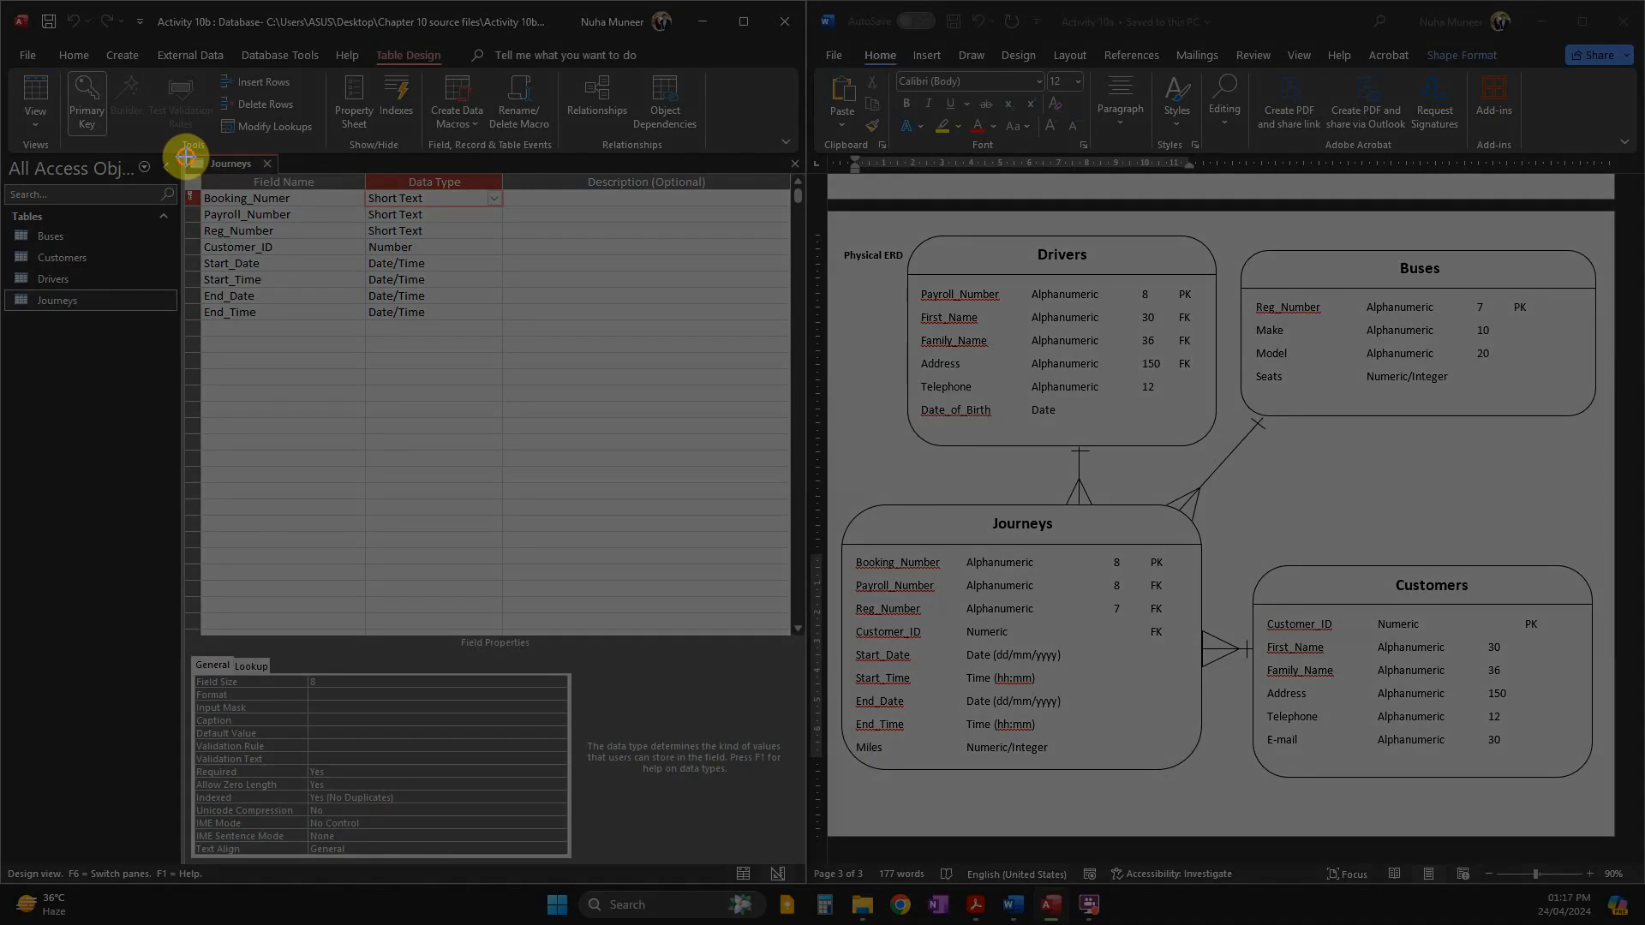
{"action": "left_click_drag", "start_coordinate": [186, 156], "coordinate": [578, 862]}
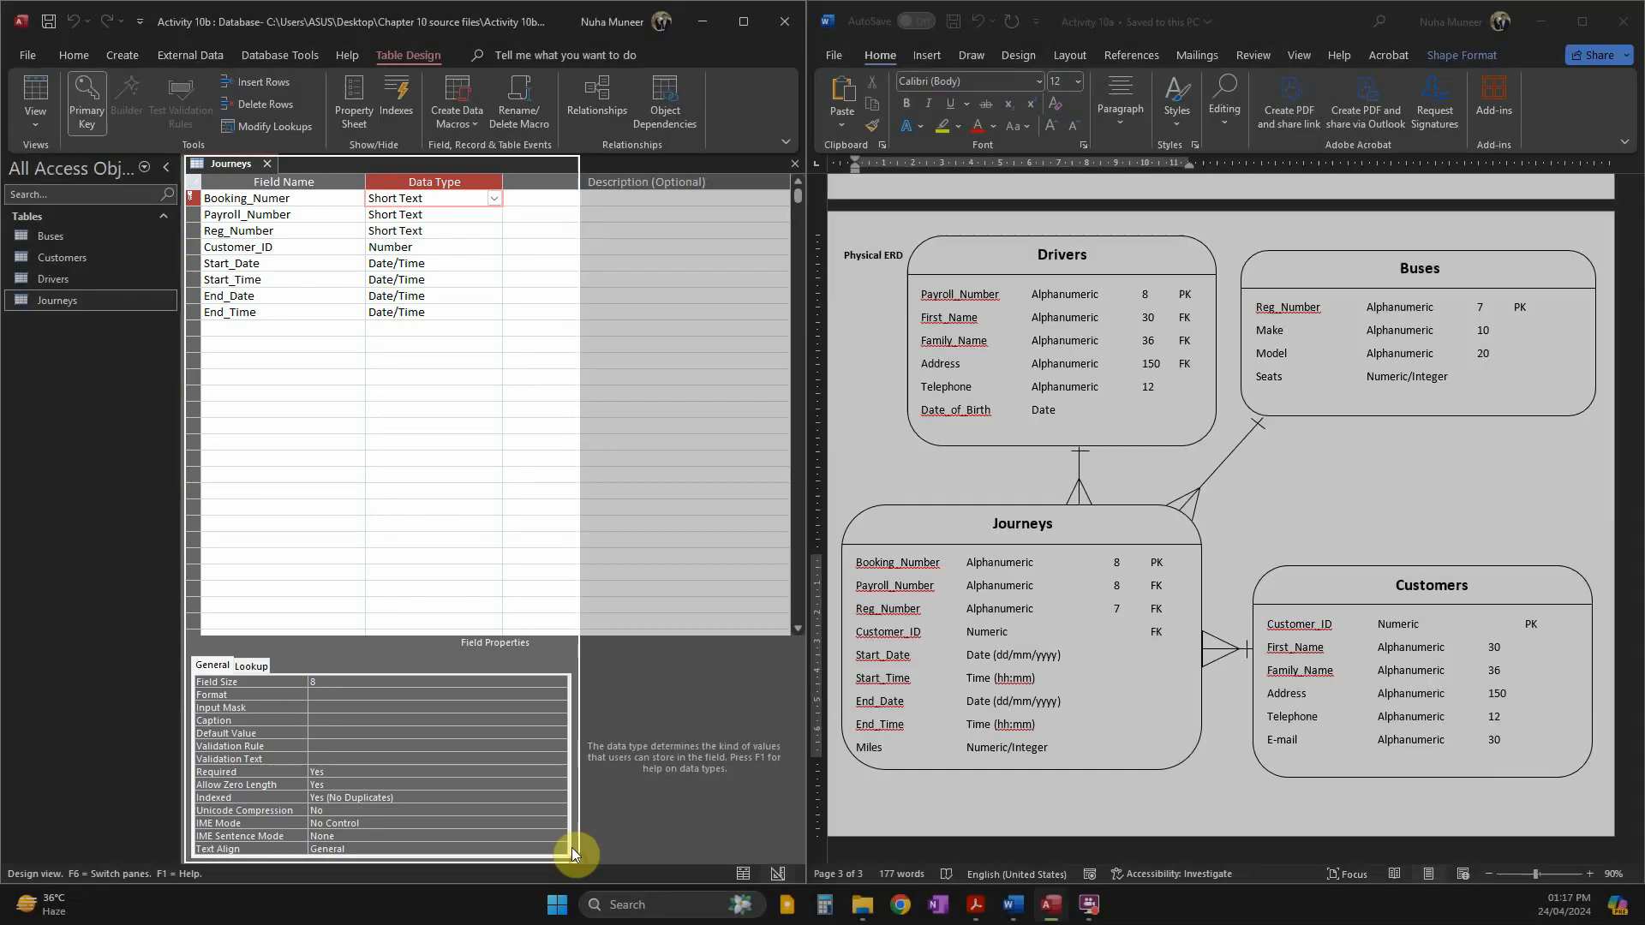
{"action": "key", "text": "alt+Tab"}
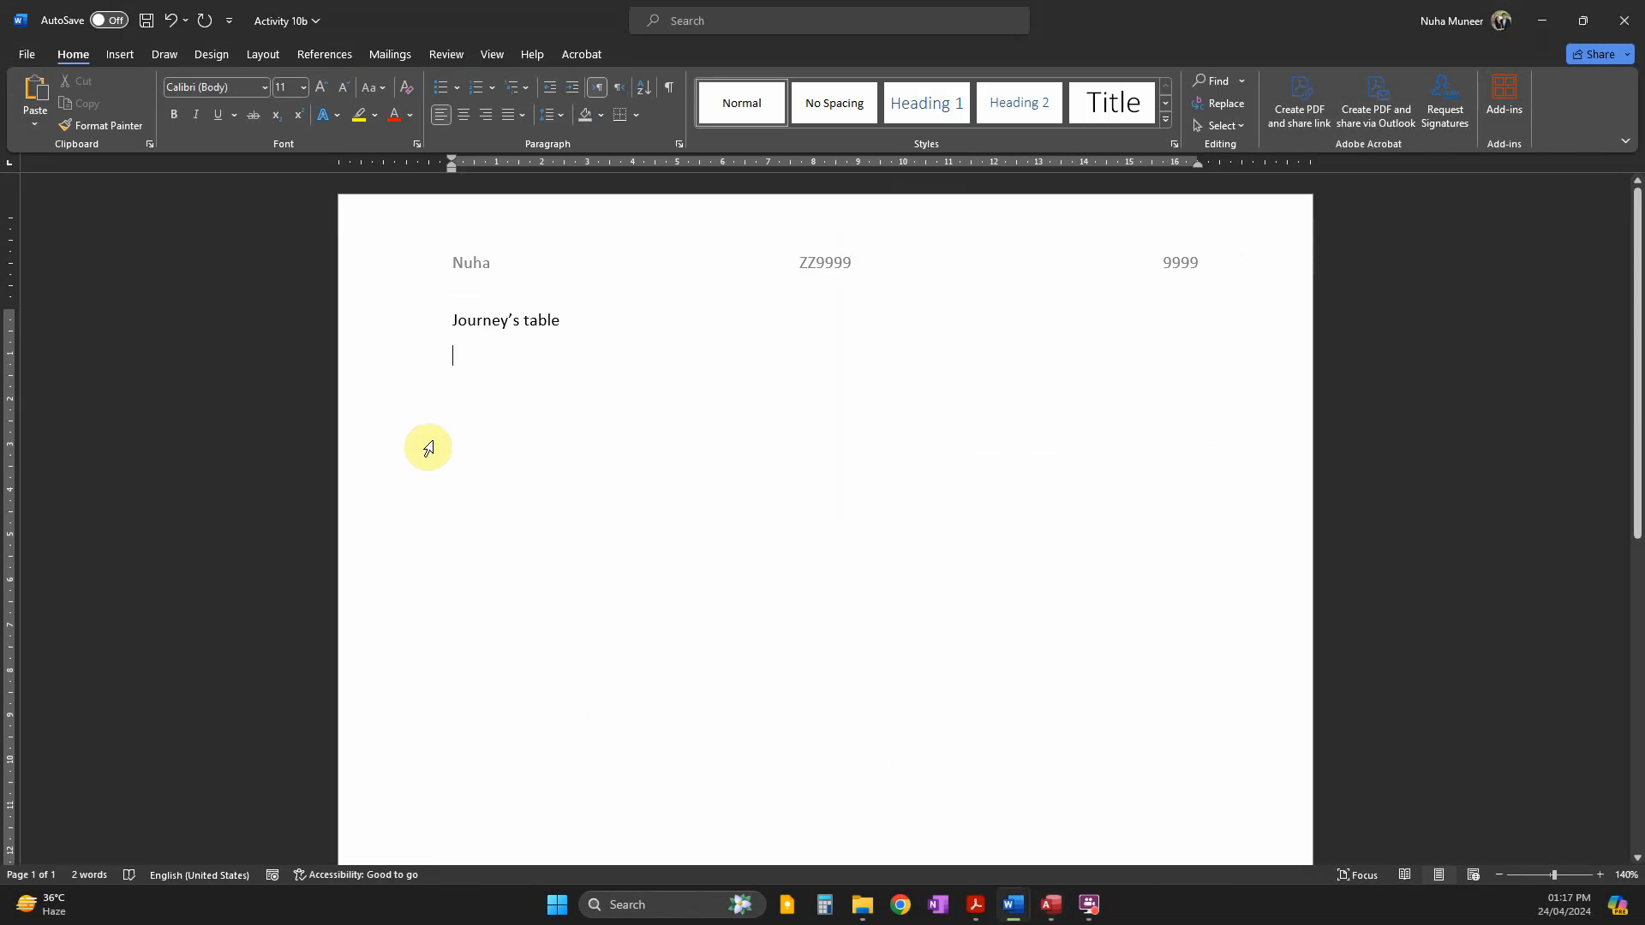
{"action": "key", "text": "ctrl+v"}
{"action": "scroll", "coordinate": [644, 512], "scroll_direction": "down", "scroll_amount": 3}
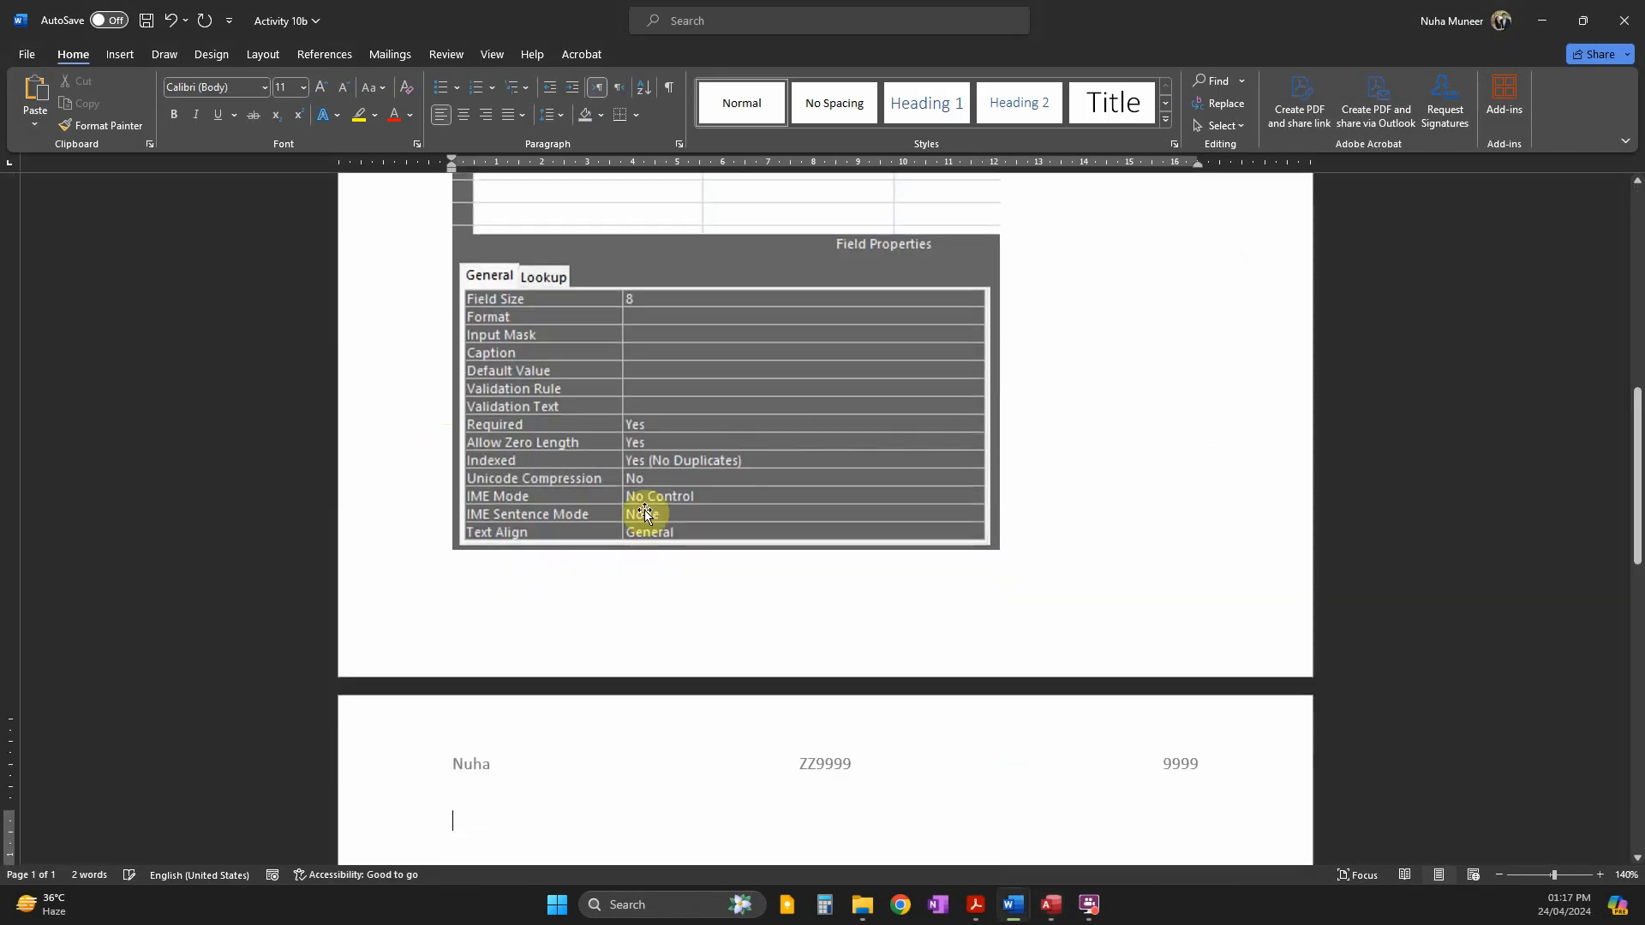
Capture the Journeys design in Access with the Payroll_Number field's properties, and paste the screenshot below the previous one in Word.
{"action": "key", "text": "alt+Tab"}
{"action": "left_click", "coordinate": [425, 215]}
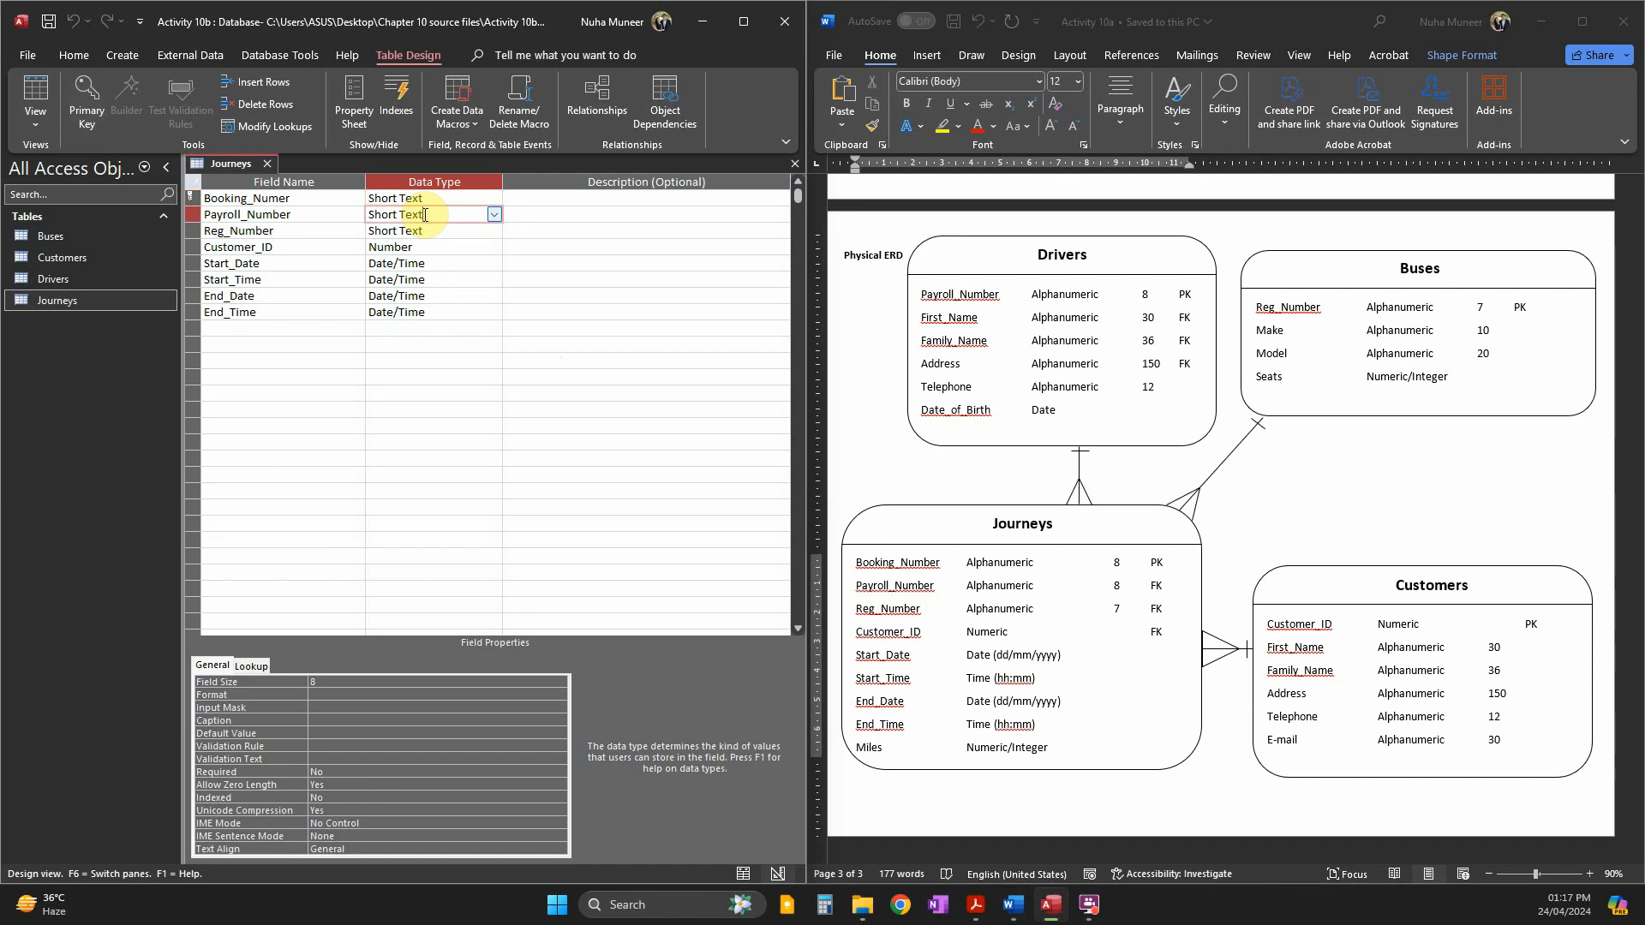
{"action": "key", "text": "super+shift+s"}
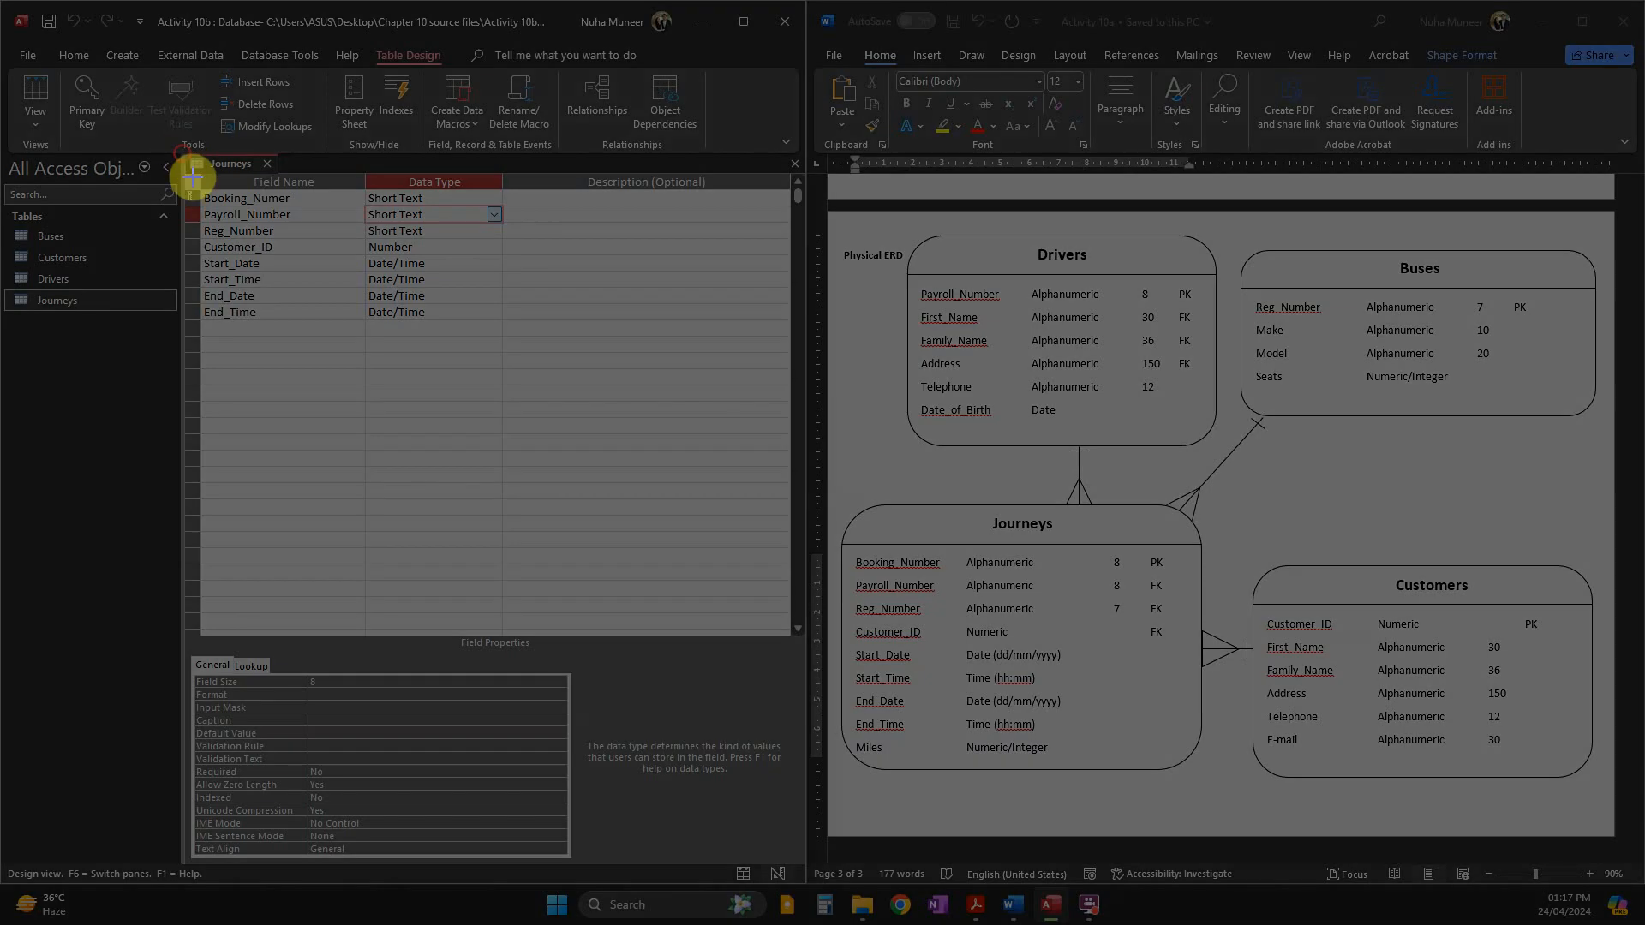
{"action": "left_click_drag", "start_coordinate": [182, 153], "coordinate": [577, 861]}
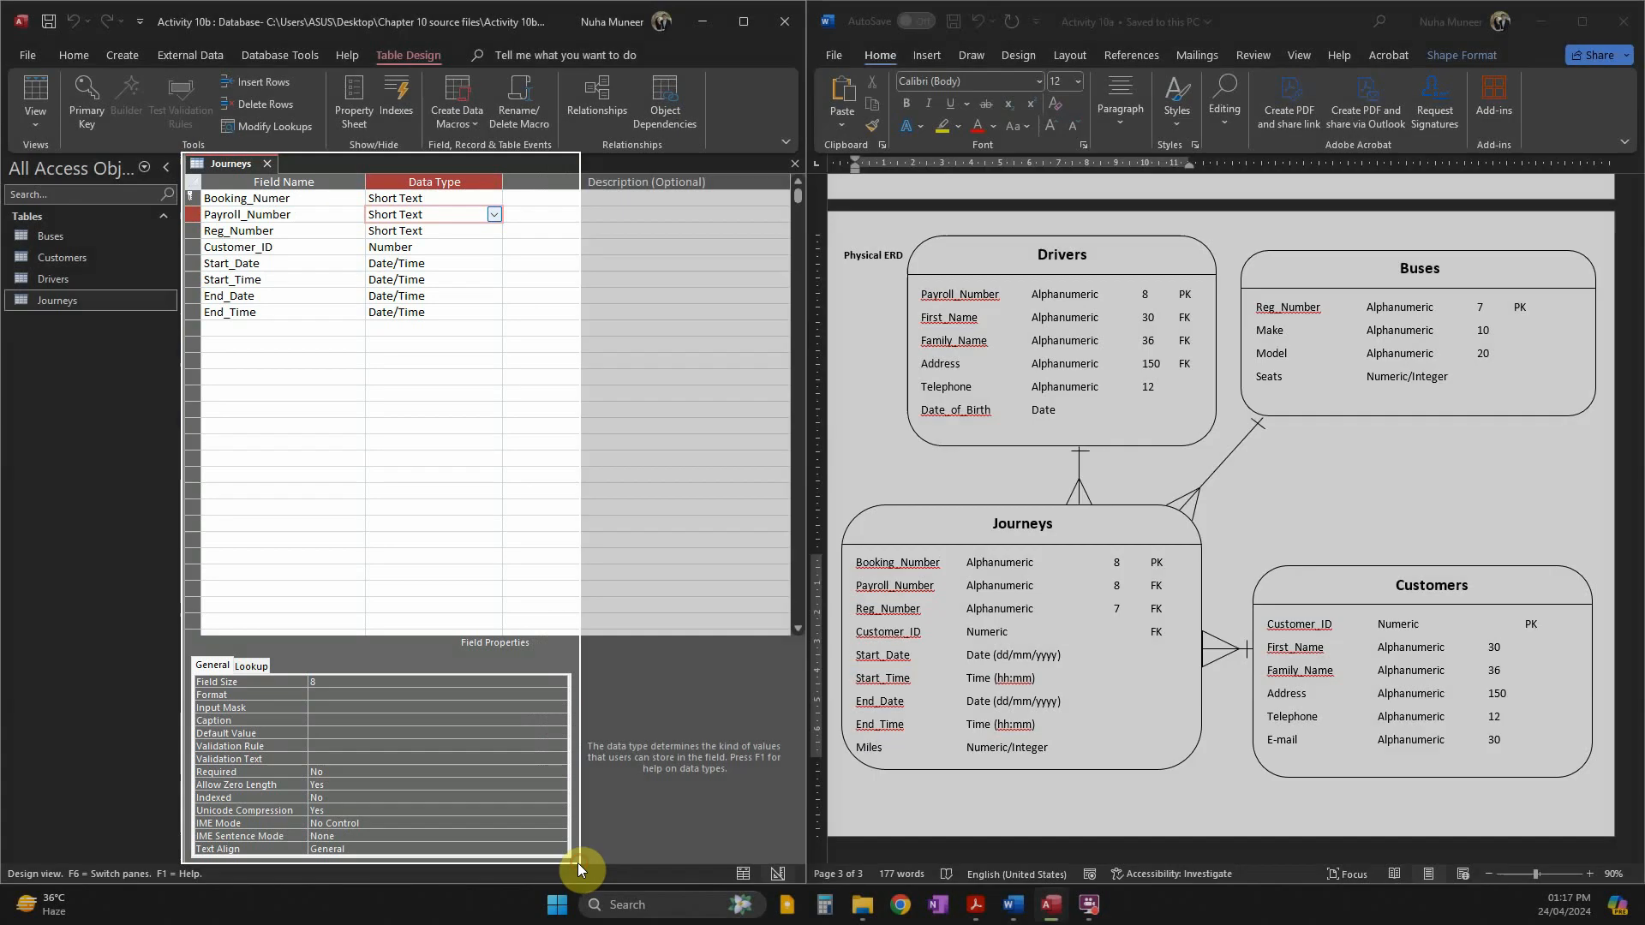
{"action": "key", "text": "alt+Tab"}
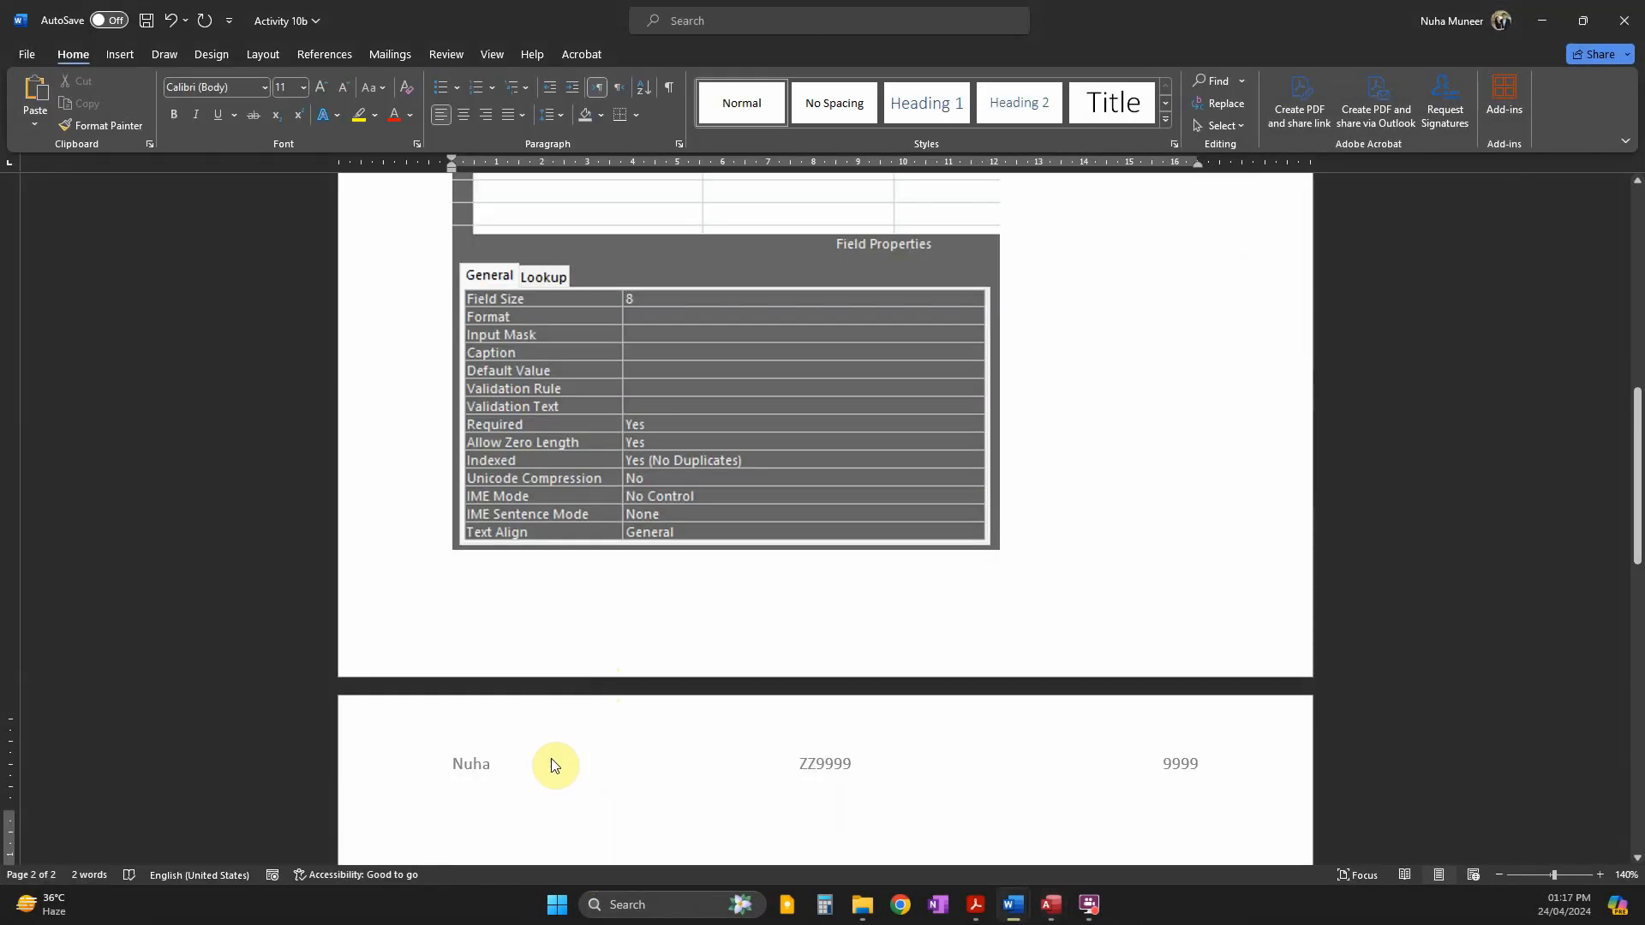
{"action": "key", "text": "ctrl+v"}
Return to Access and open the Drivers, Customers and Buses tables alongside Journeys.
{"action": "key", "text": "alt+Tab"}
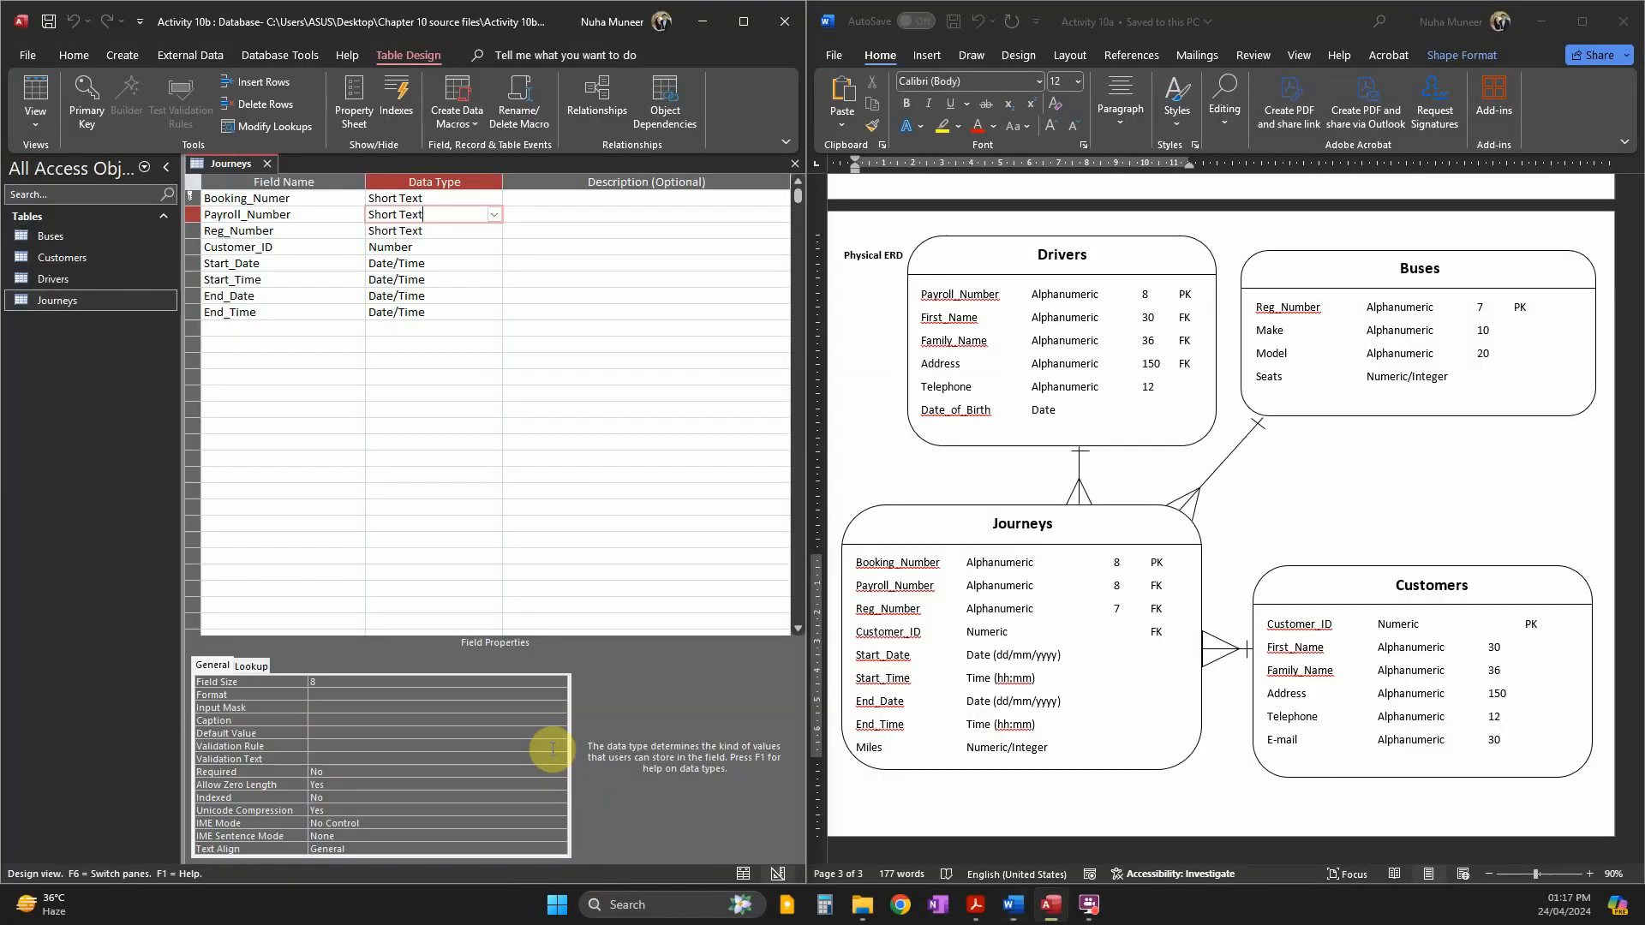
{"action": "left_click", "coordinate": [53, 276]}
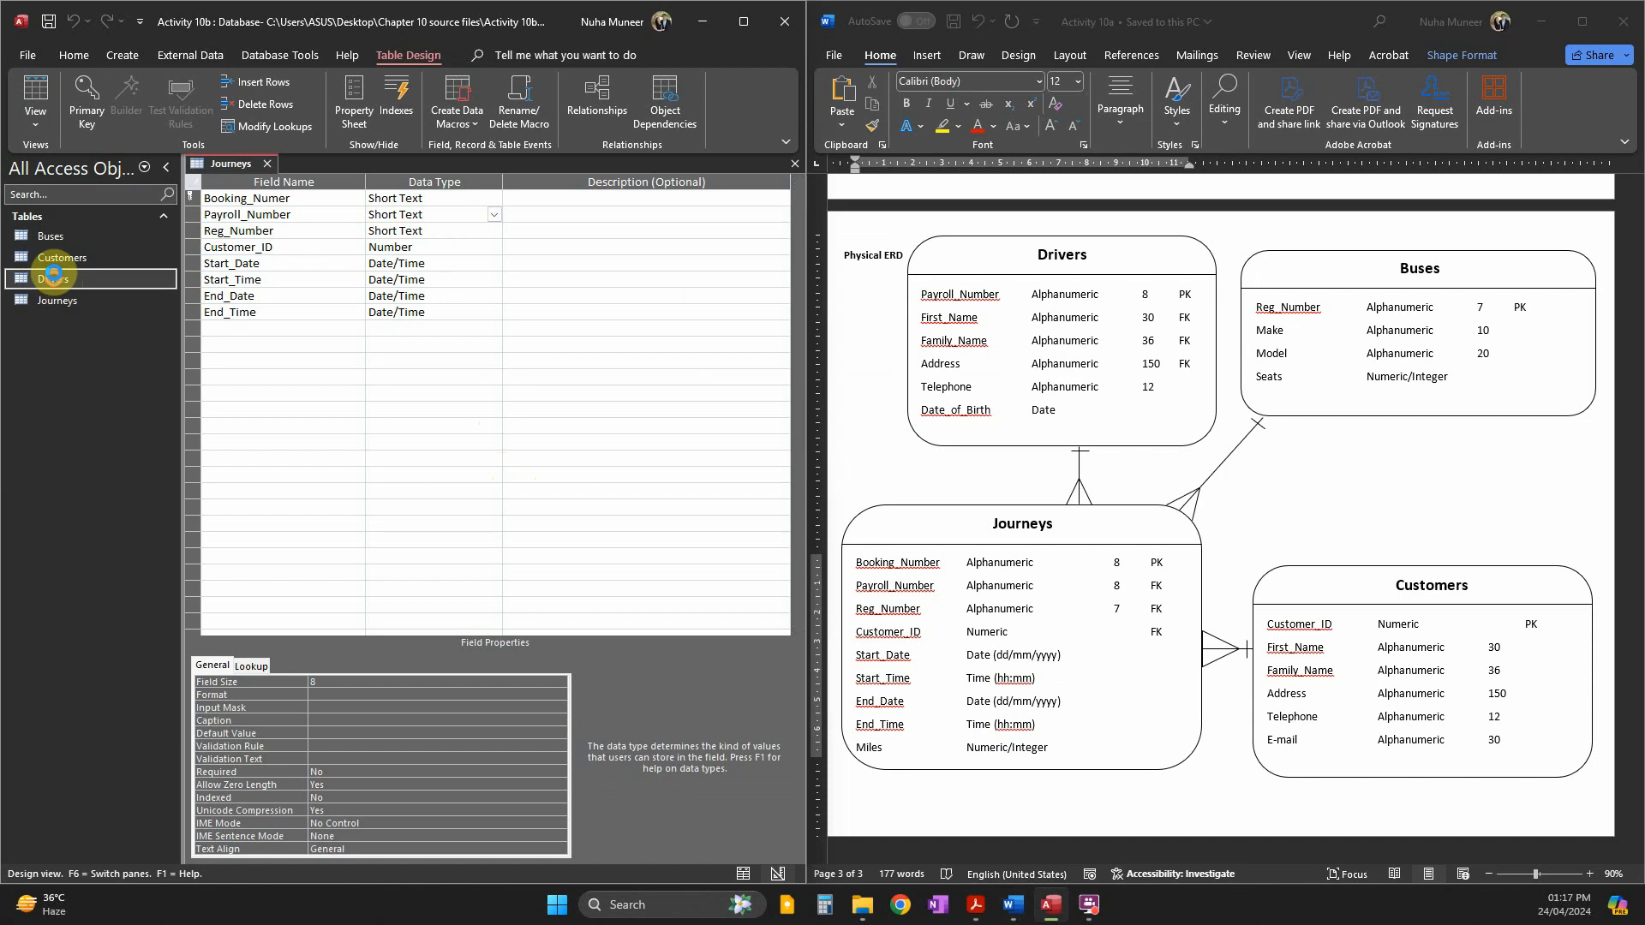
{"action": "double_click", "coordinate": [54, 278]}
{"action": "double_click", "coordinate": [61, 257]}
{"action": "double_click", "coordinate": [51, 236]}
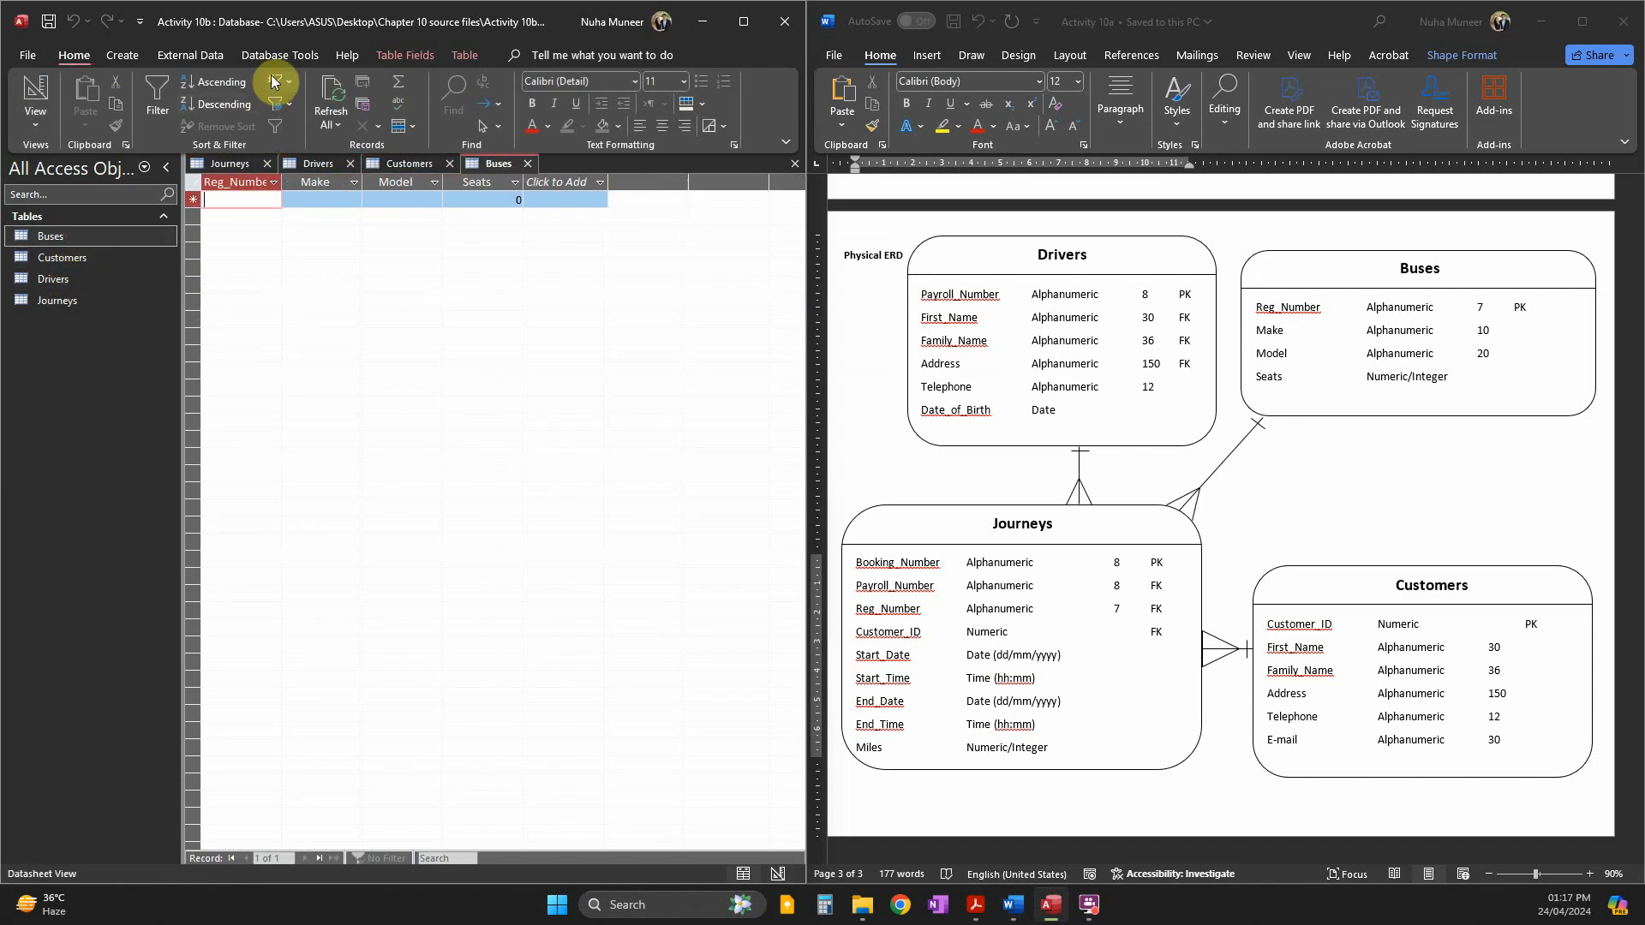
Open the database's Relationships diagram and maximize the Access window.
{"action": "left_click", "coordinate": [279, 55]}
{"action": "left_click", "coordinate": [221, 99]}
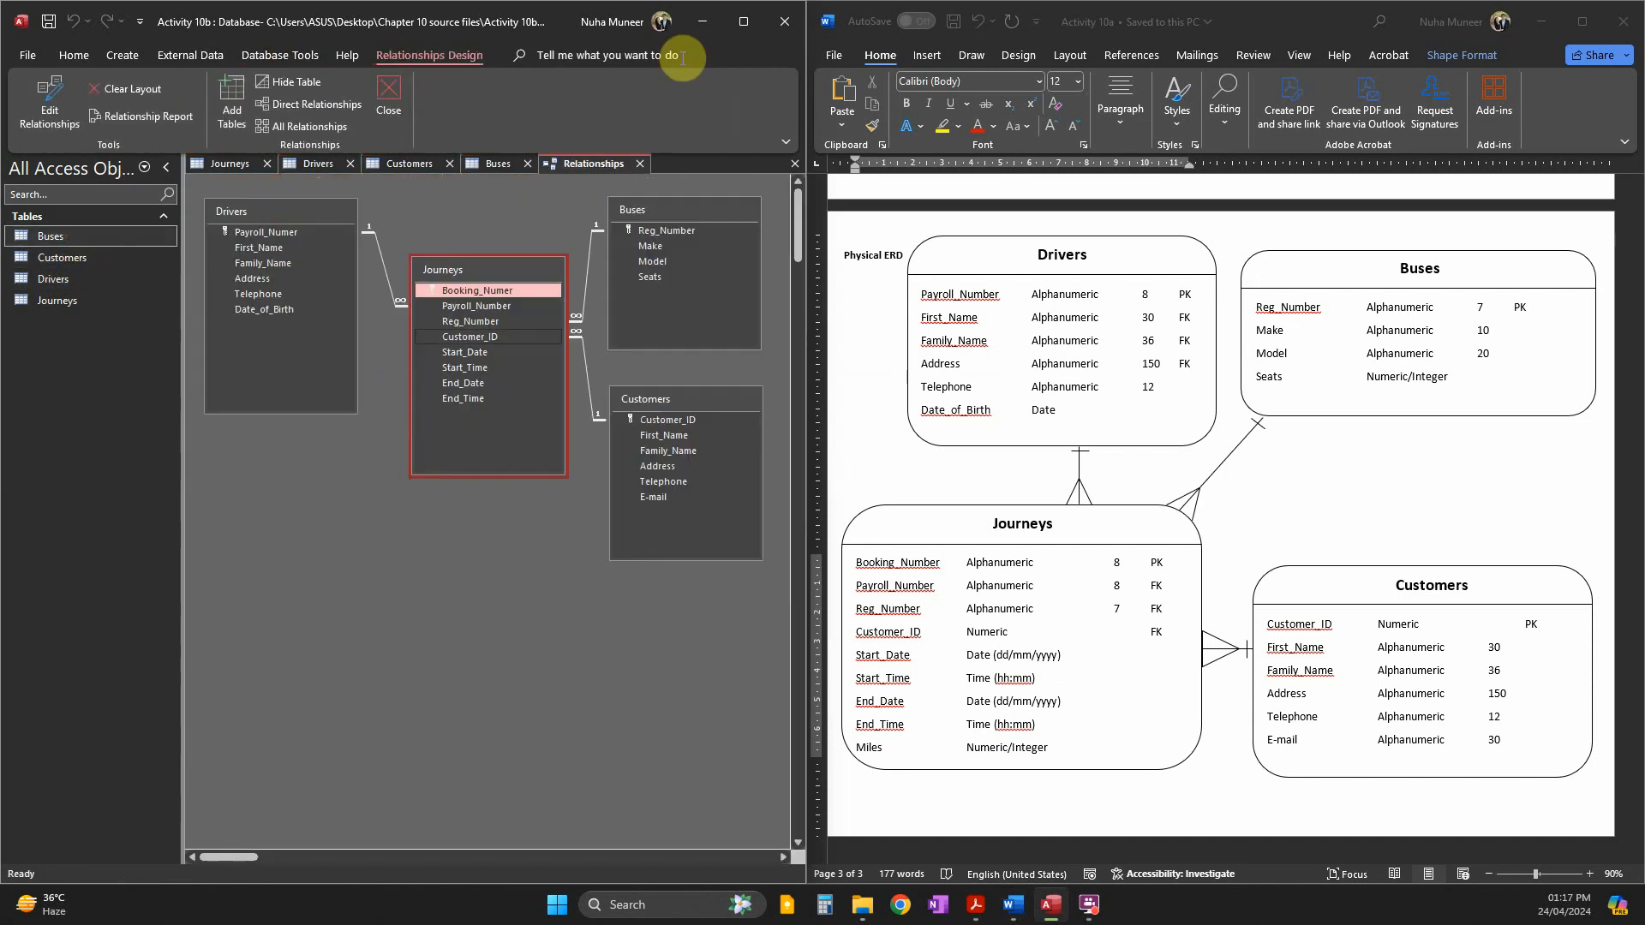
{"action": "left_click", "coordinate": [742, 21]}
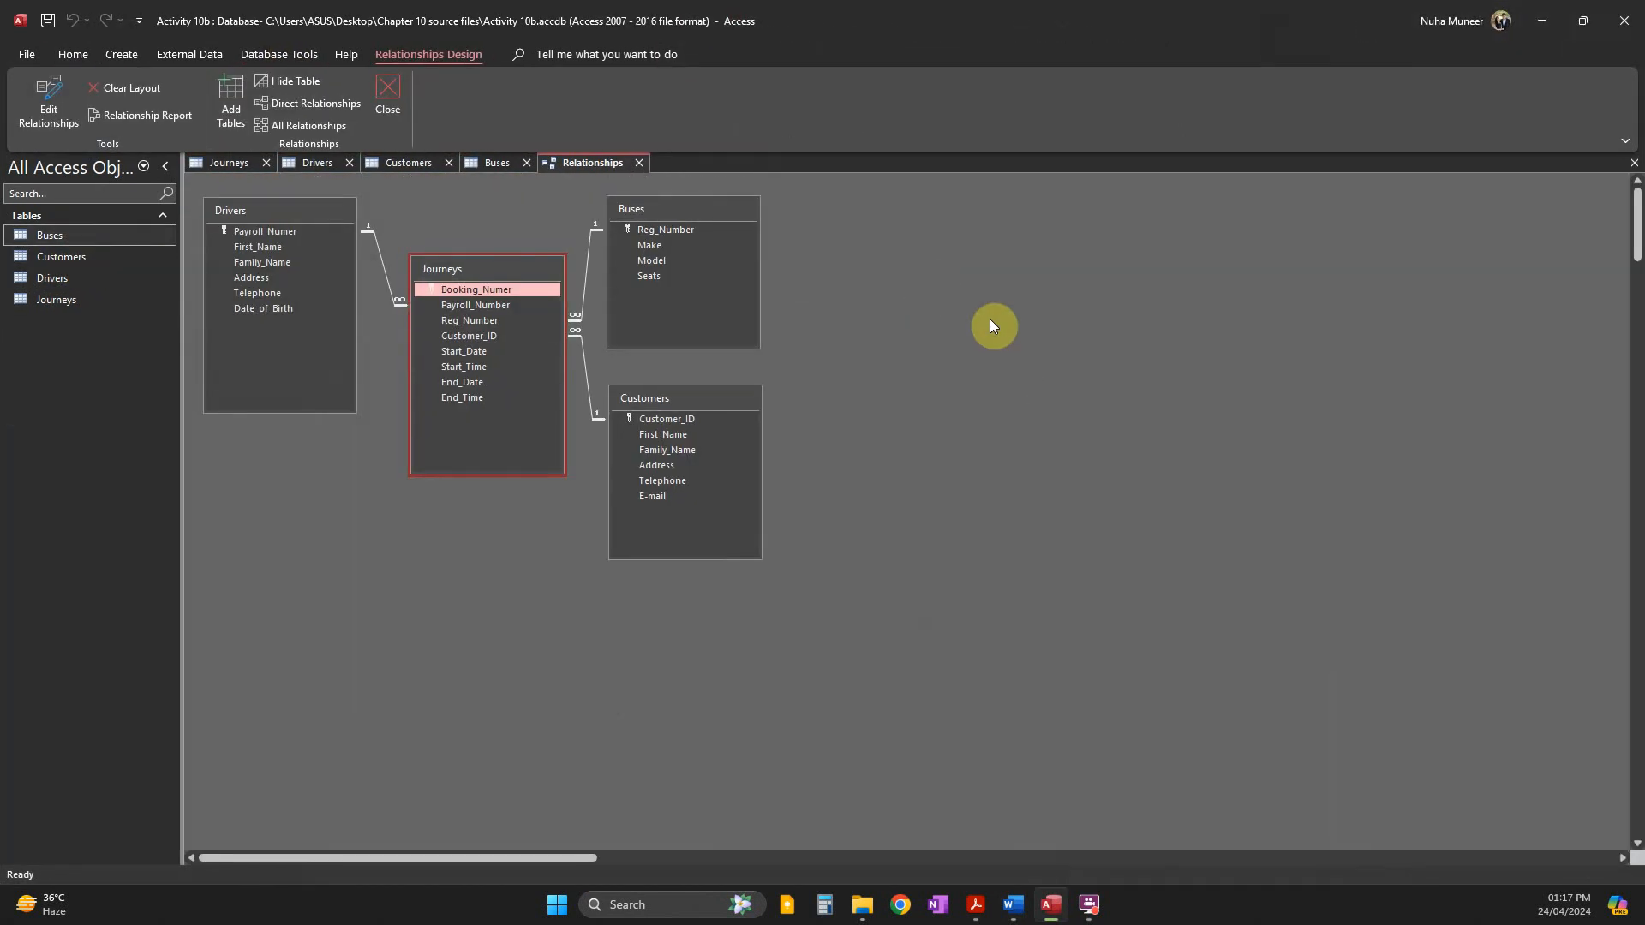
Capture a screenshot of the relationships diagram covering the Drivers, Journeys, Buses and Customers tables.
{"action": "key", "text": "super+shift+s"}
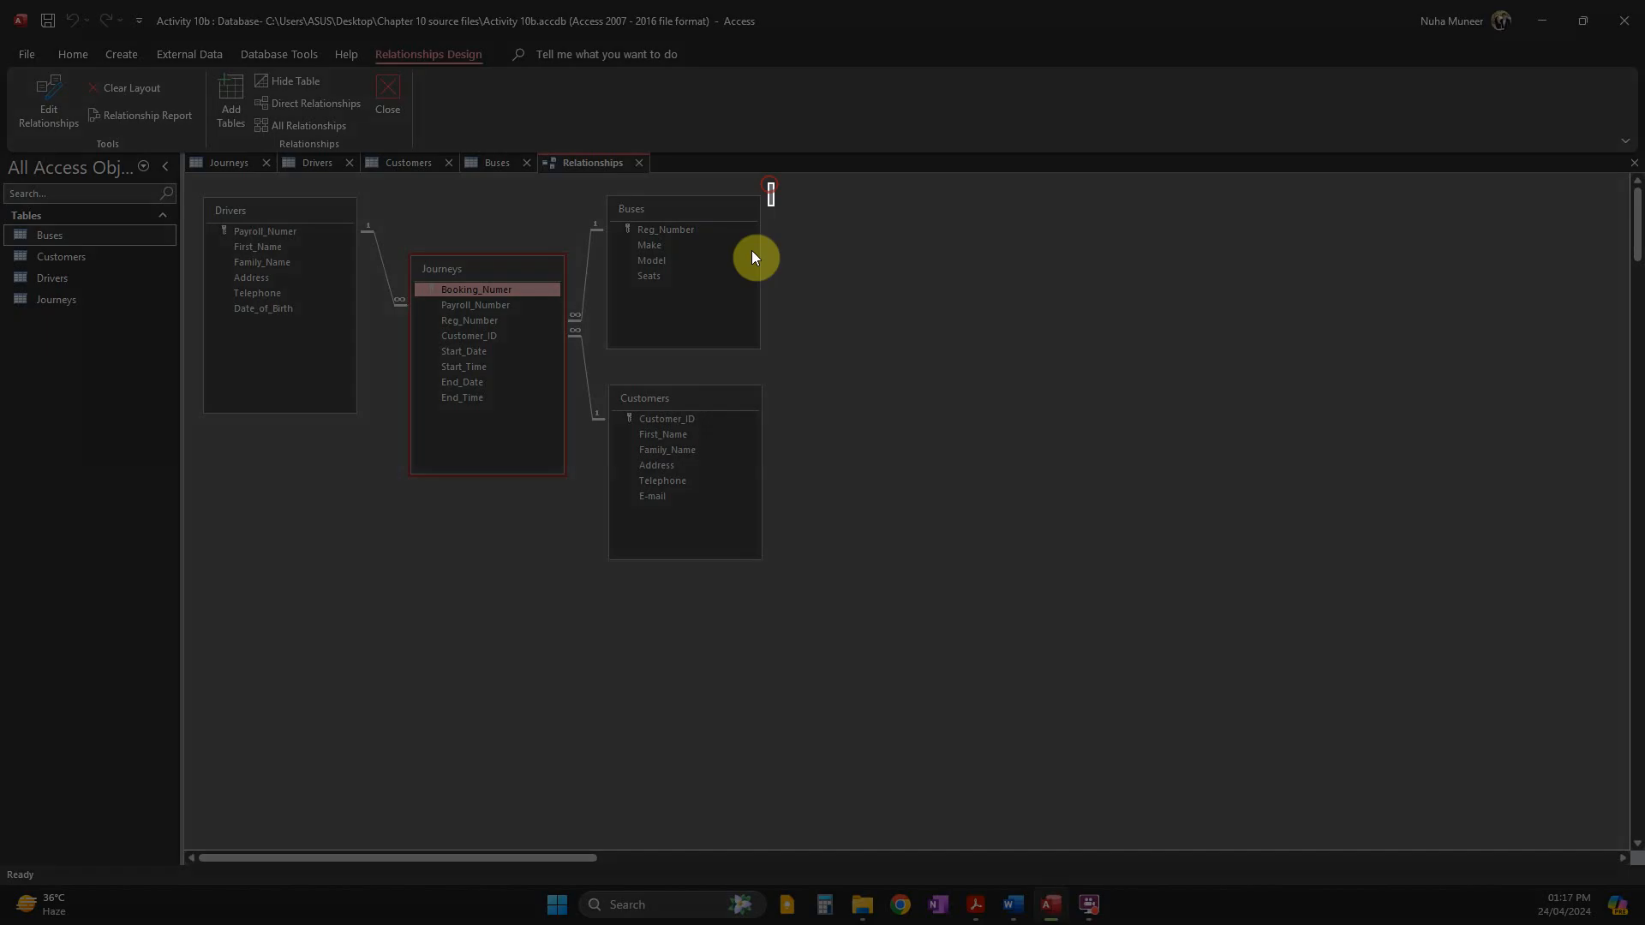
{"action": "left_click_drag", "start_coordinate": [771, 183], "coordinate": [199, 560]}
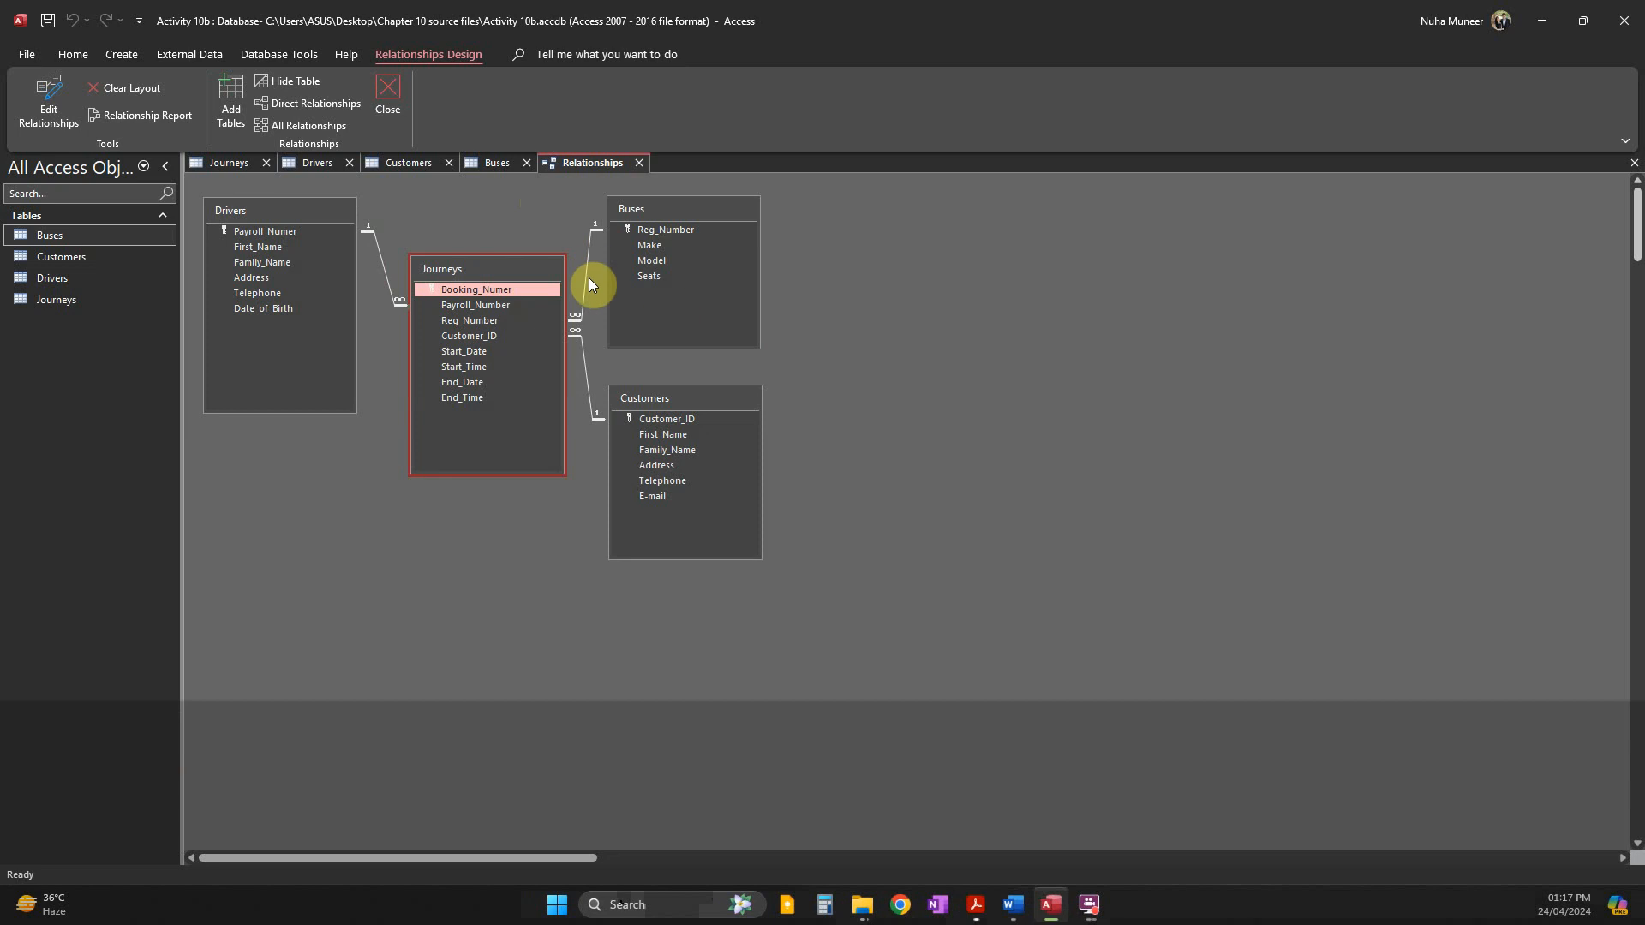
Examine the linked key pairs between Journeys and the Buses, Customers and Drivers tables: Reg_Number, Customer_ID and the payroll number.
{"action": "left_click", "coordinate": [639, 232]}
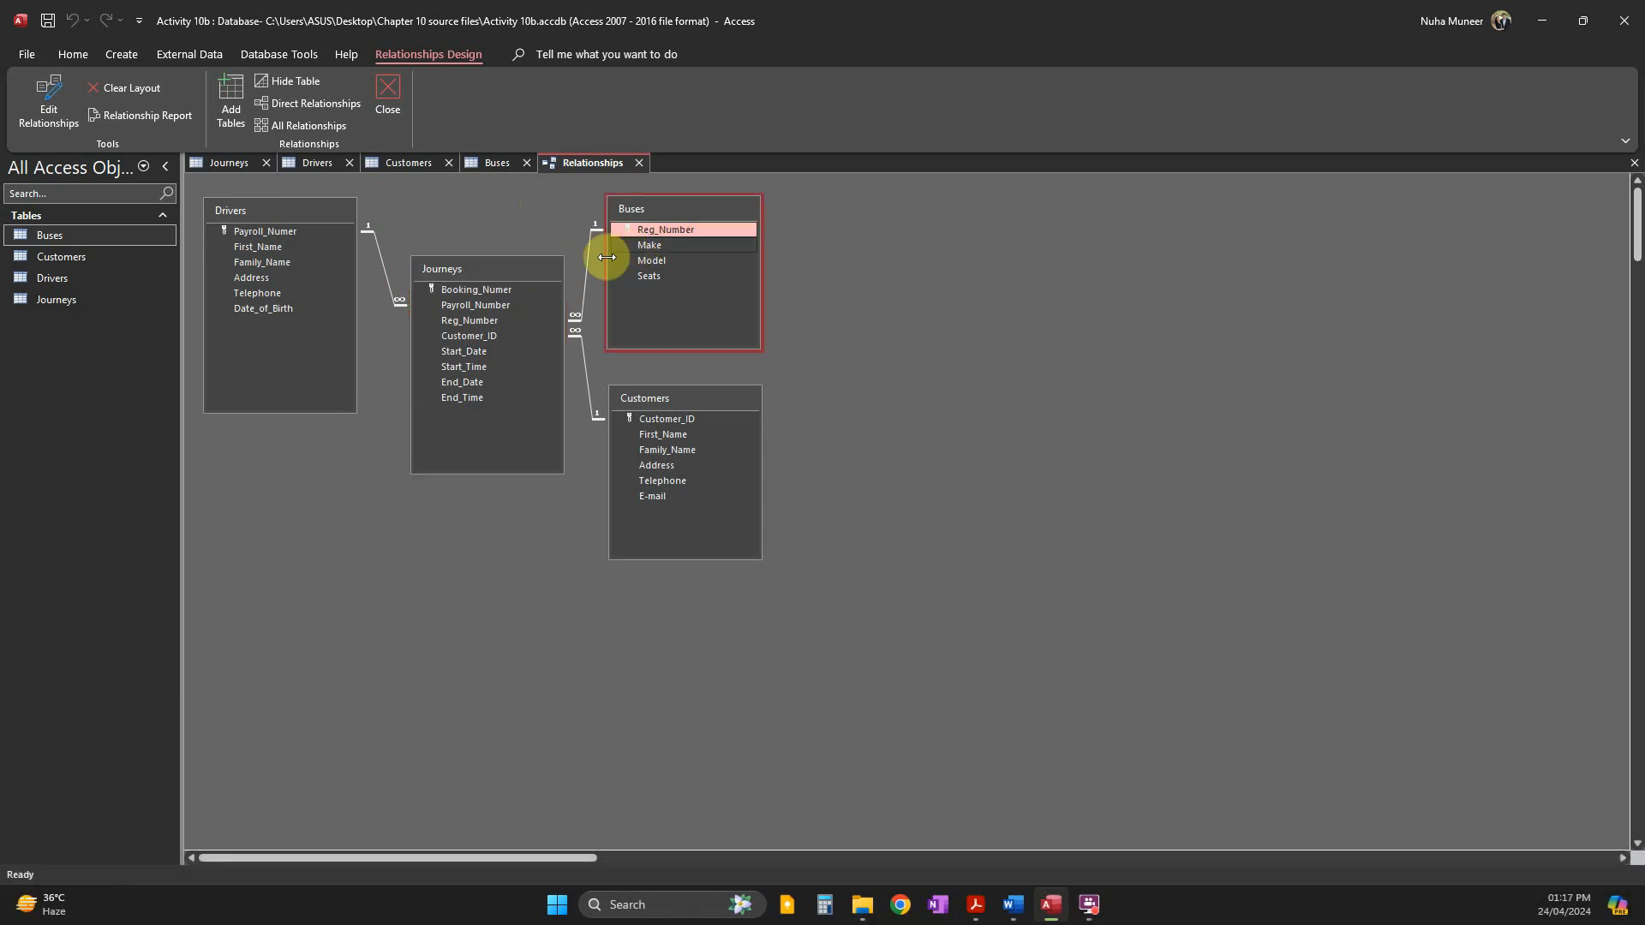
{"action": "left_click", "coordinate": [477, 323]}
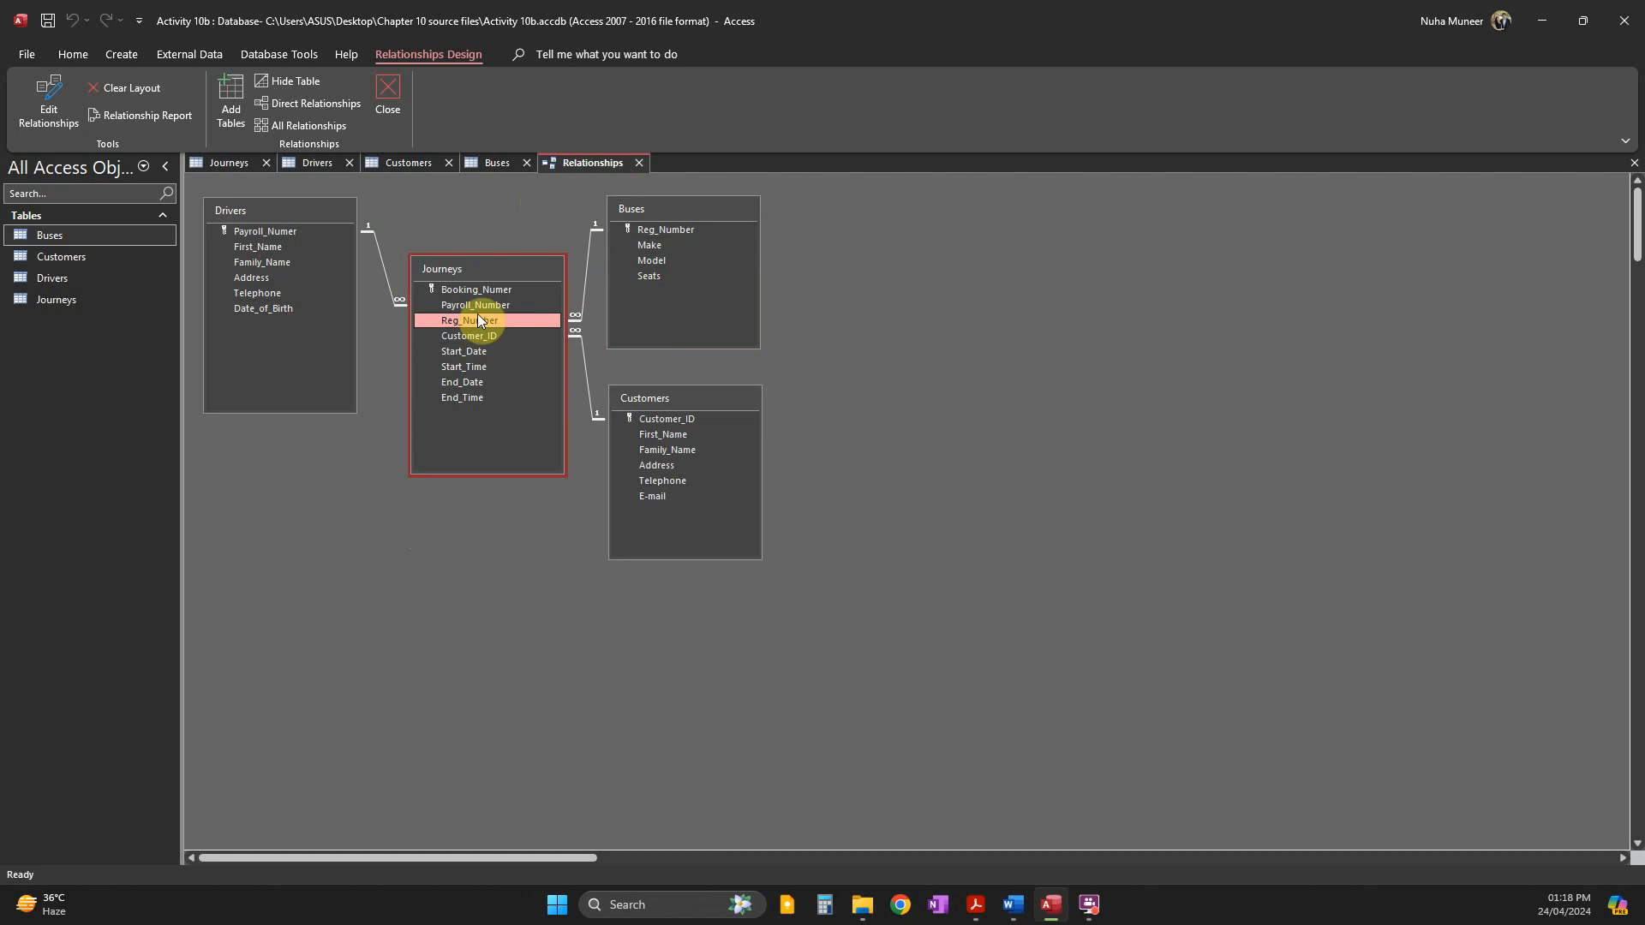
{"action": "left_click", "coordinate": [481, 336]}
{"action": "left_click", "coordinate": [645, 418]}
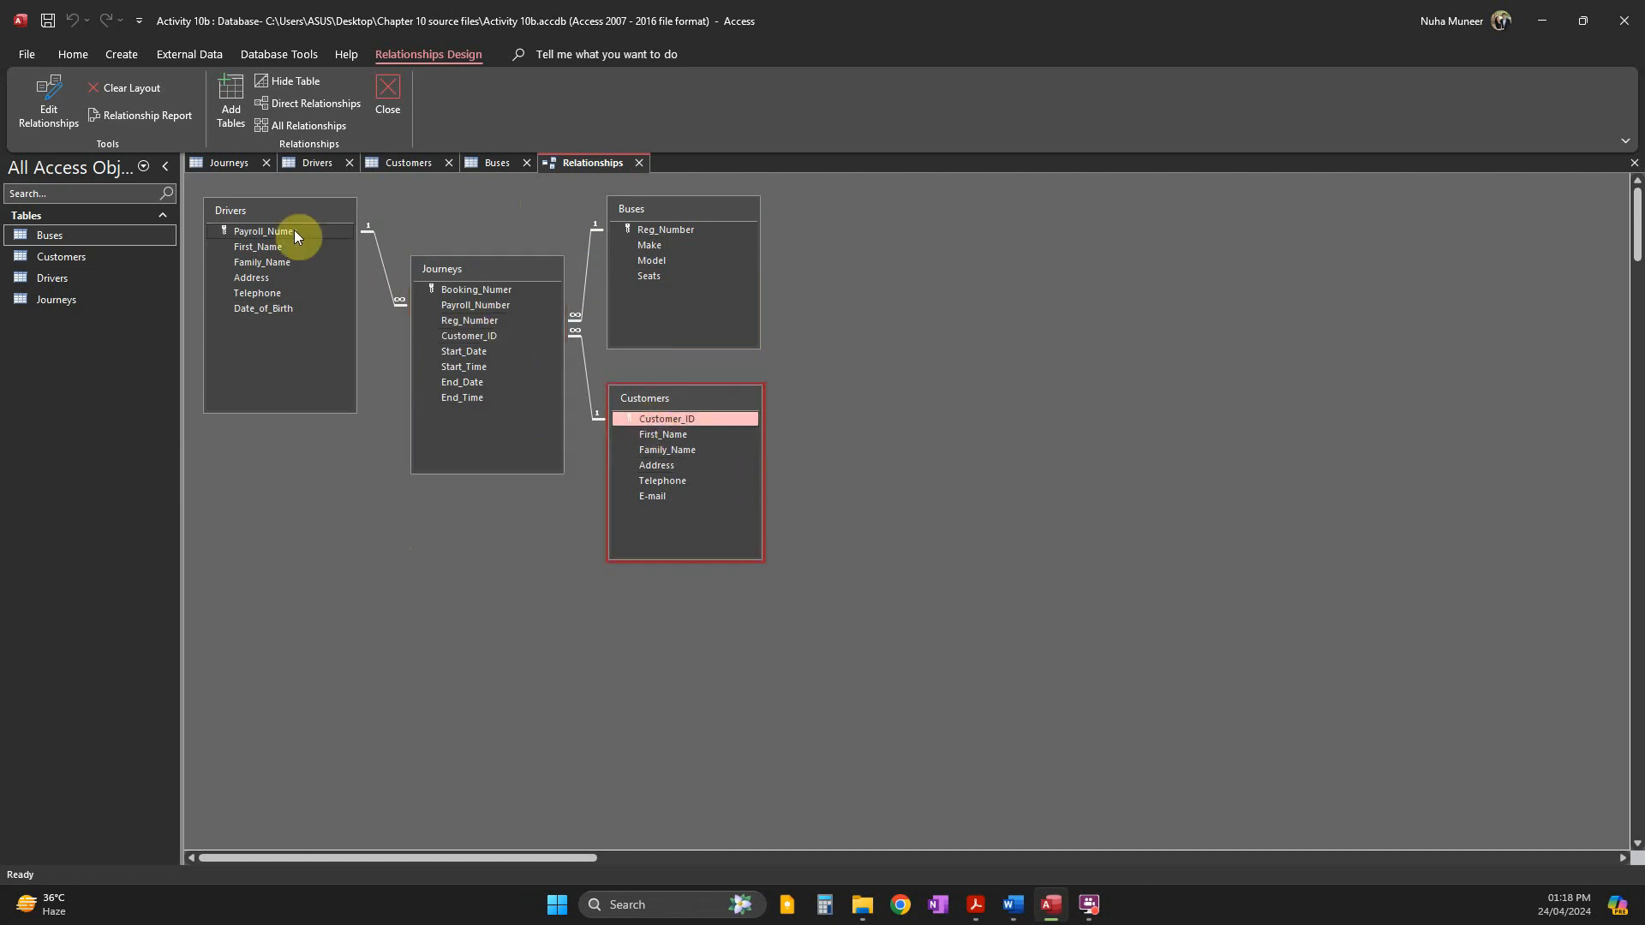
{"action": "left_click_drag", "start_coordinate": [294, 231], "coordinate": [472, 307]}
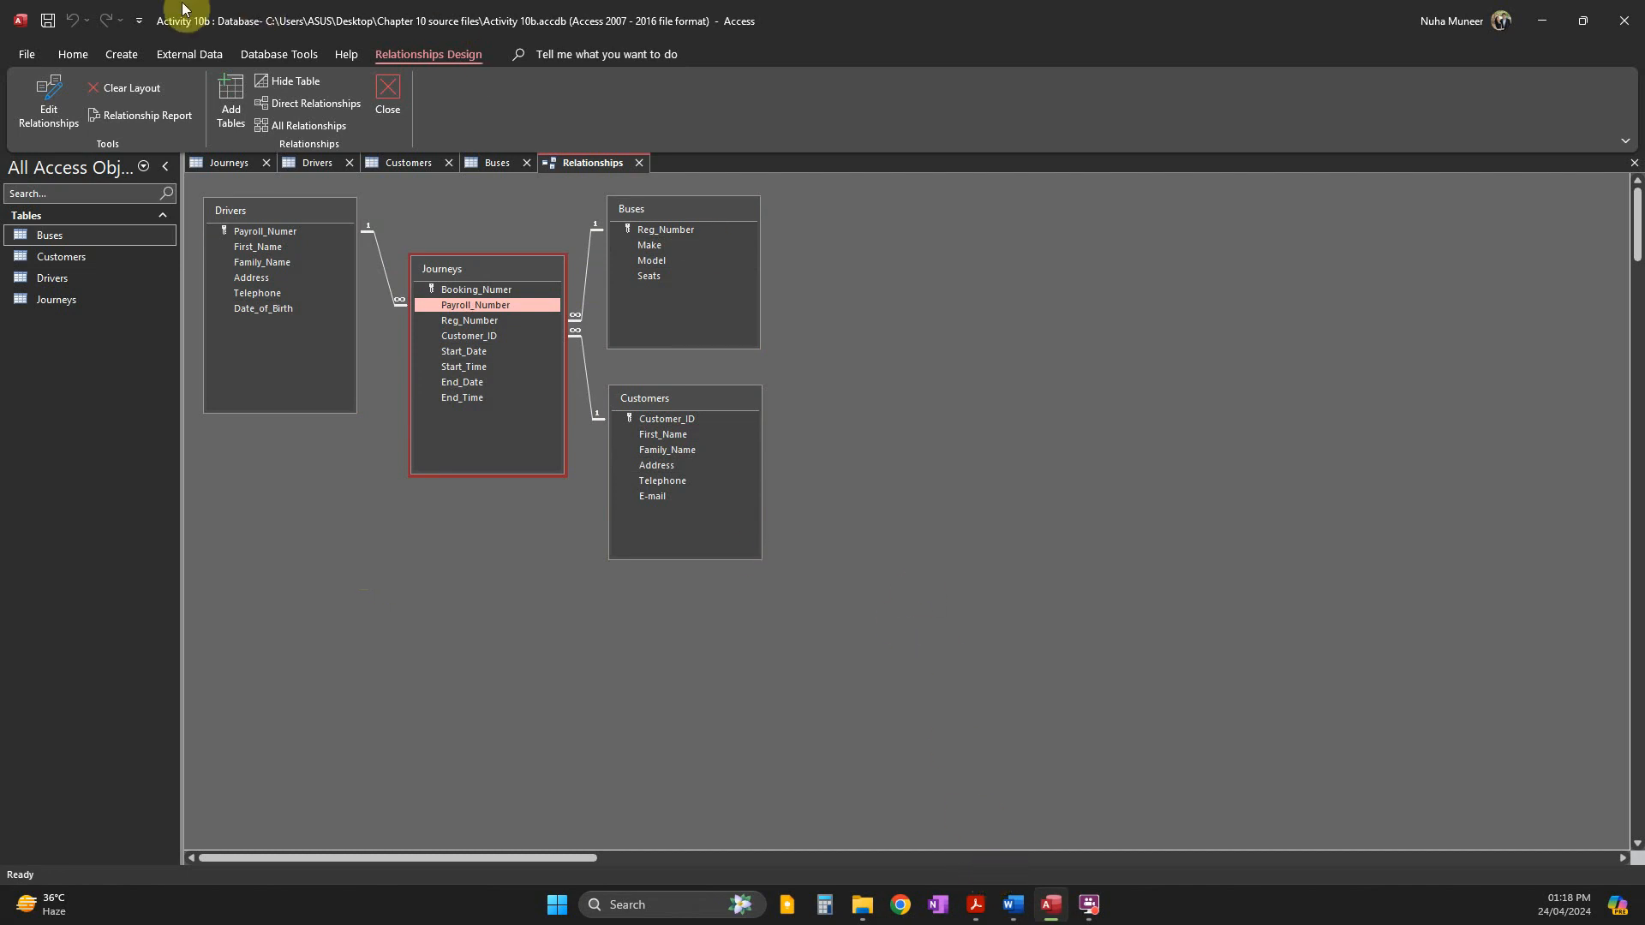
Switch to the Activity 10b document in Word.
{"action": "mouse_move", "coordinate": [1016, 891]}
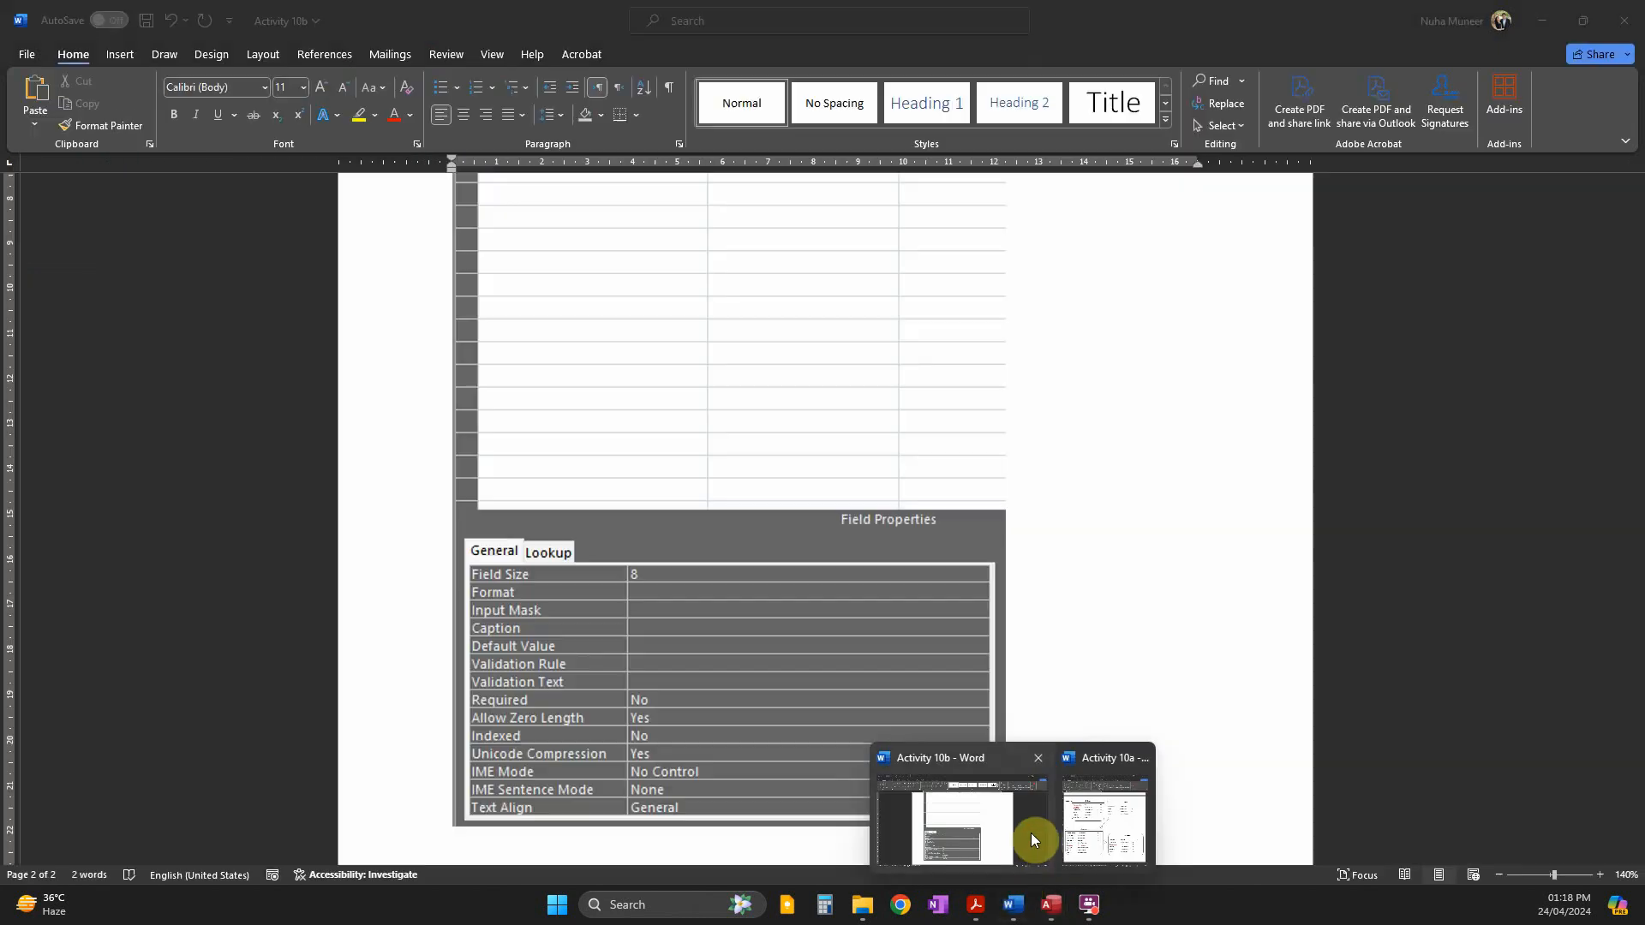
{"action": "left_click", "coordinate": [1030, 833]}
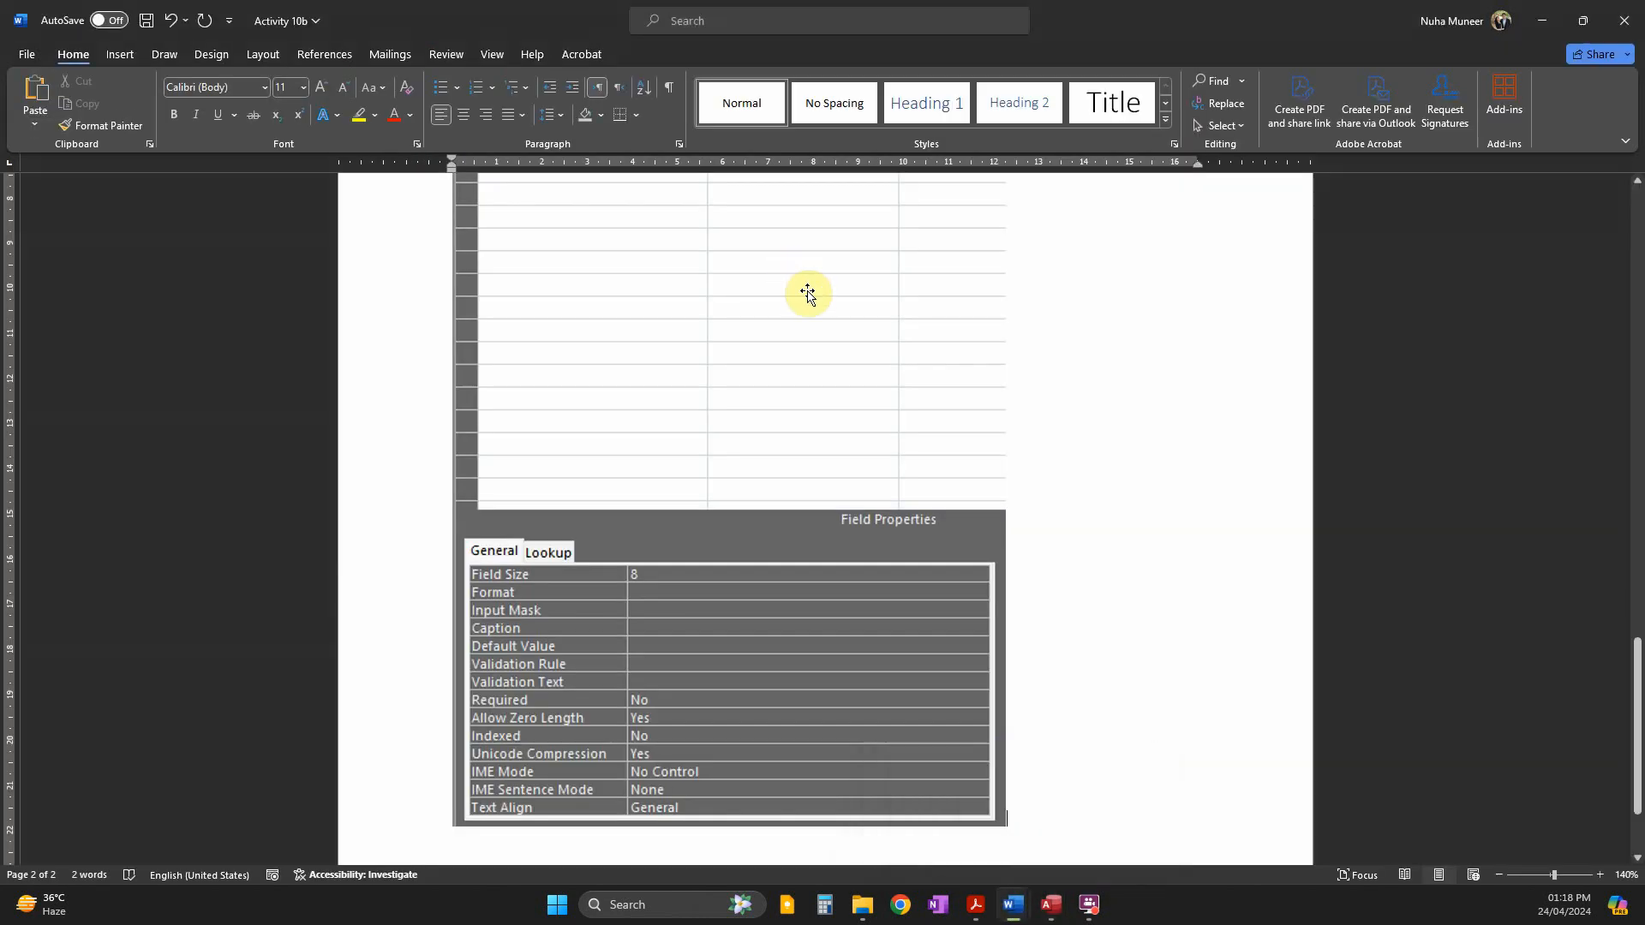